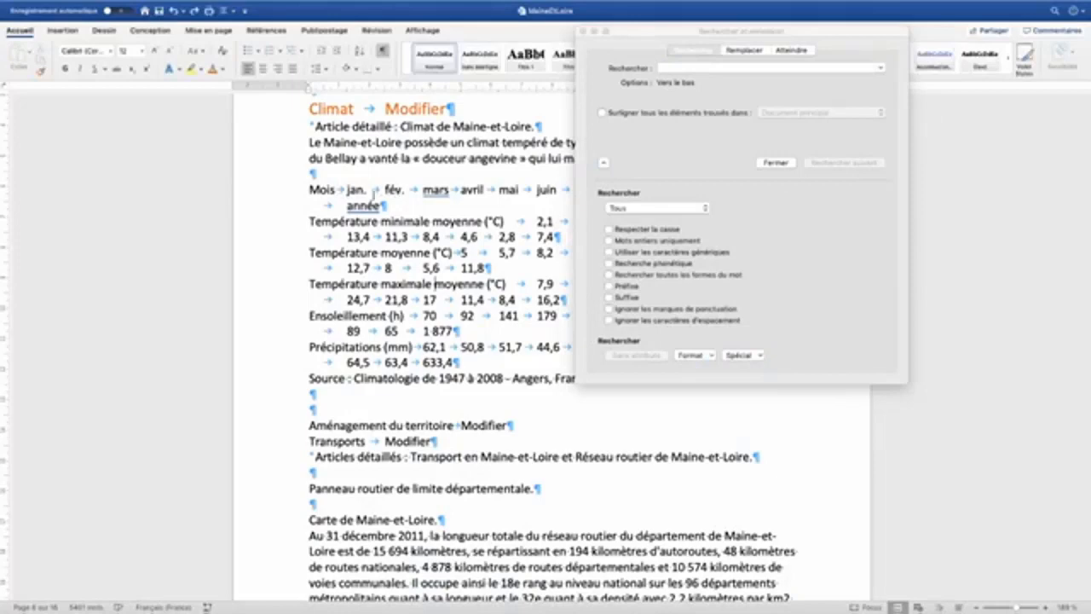
# Find and highlight all tab characters (^t) within the climate data lines from Mois to Précipitations, limited to the current selection.
pyautogui.moveTo(273, 189); pyautogui.dragTo(268, 371)
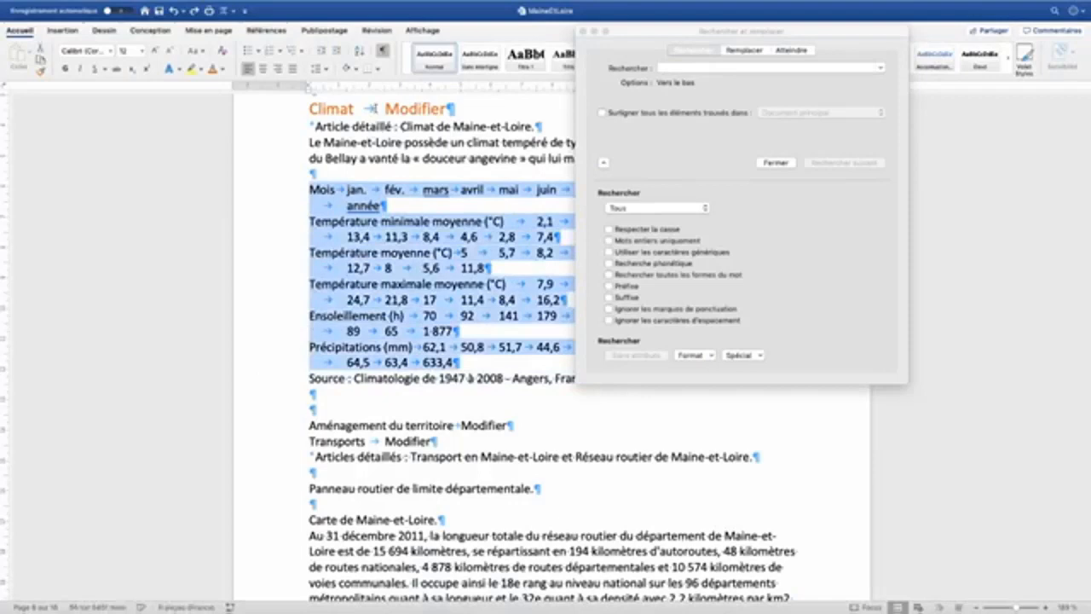
pyautogui.click(748, 356)
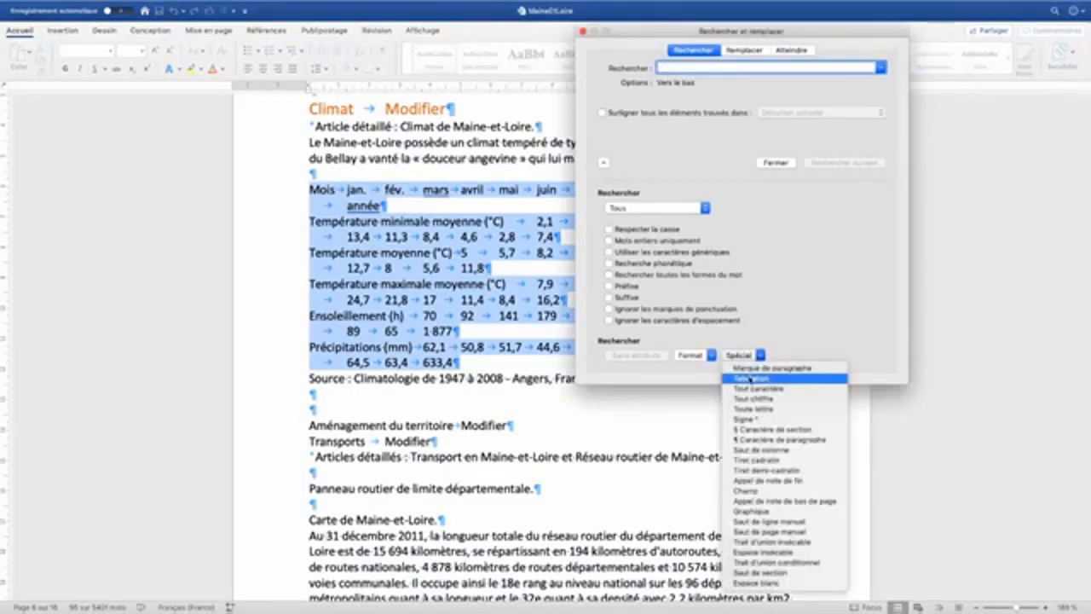
pyautogui.click(746, 381)
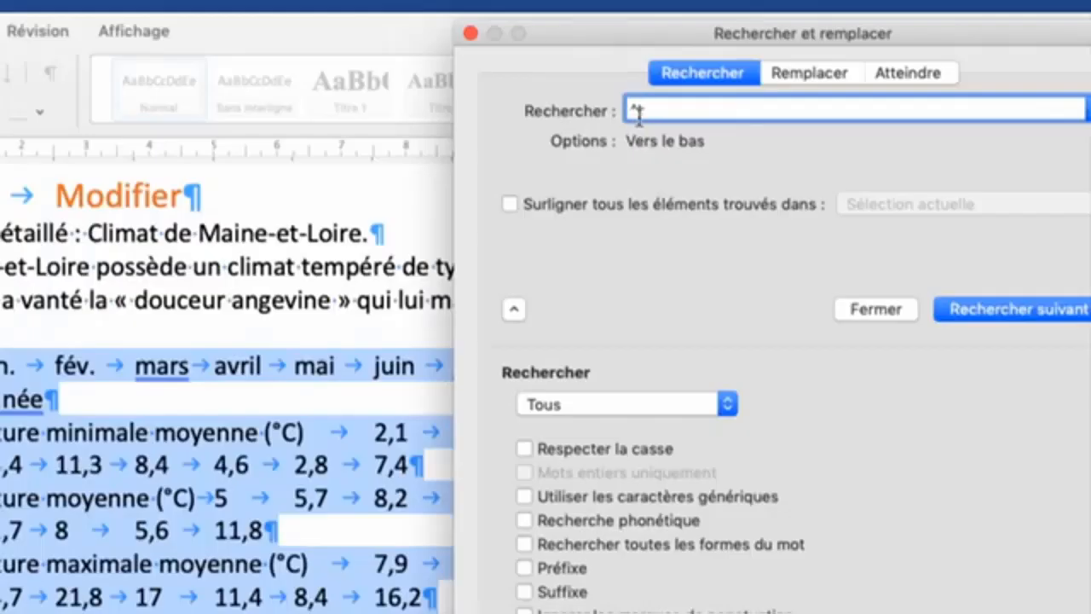
pyautogui.moveTo(646, 111); pyautogui.dragTo(615, 106)
pyautogui.write('^t')
pyautogui.click(509, 203)
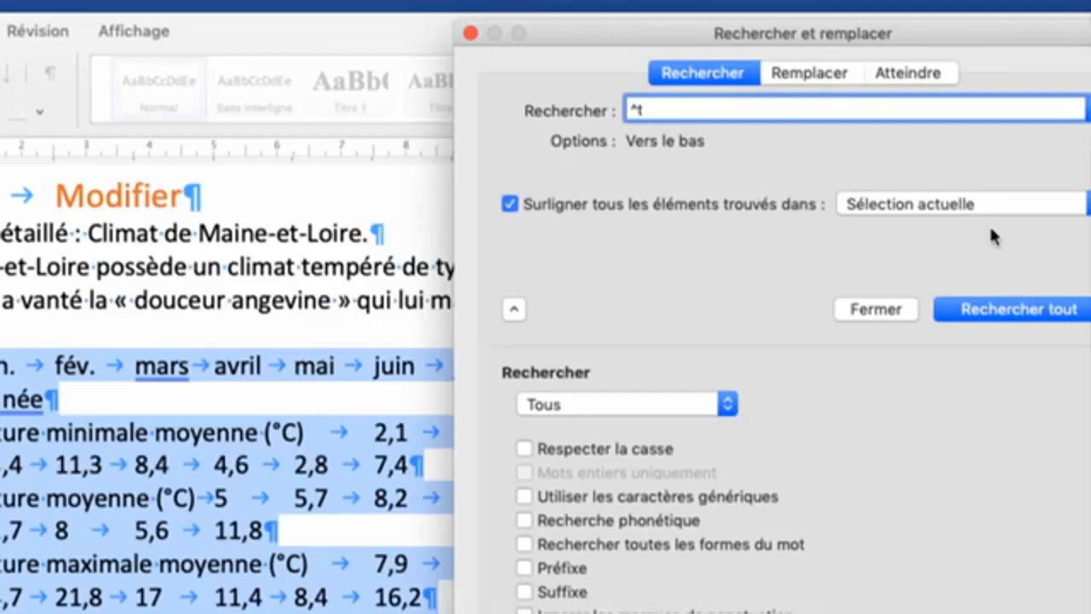
pyautogui.click(994, 311)
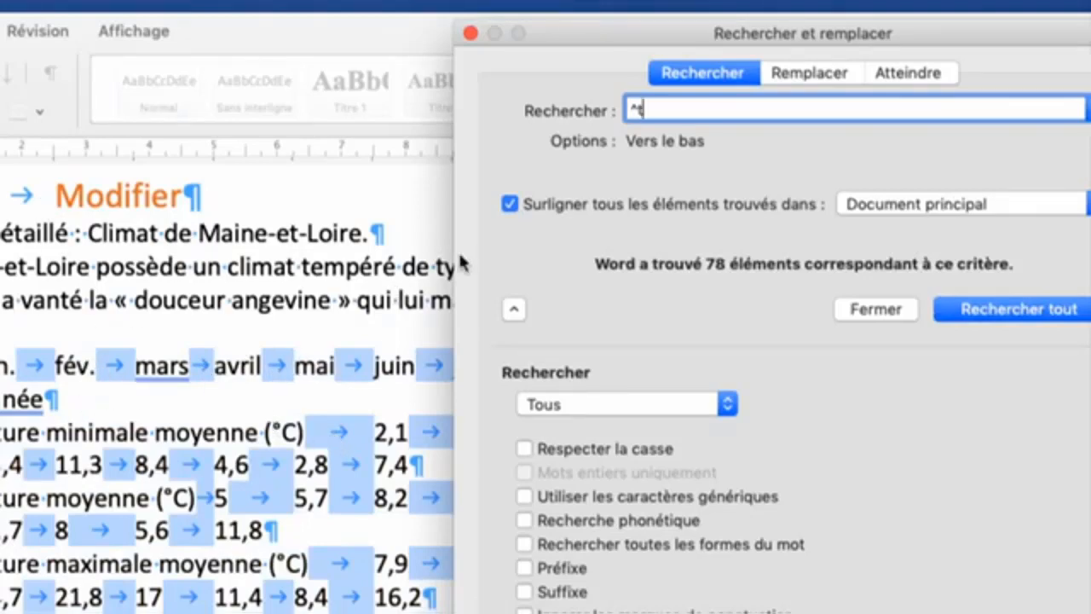
# Replace all tabs in the selected climate data with semicolons, leaving the rest of the document out.
pyautogui.click(808, 72)
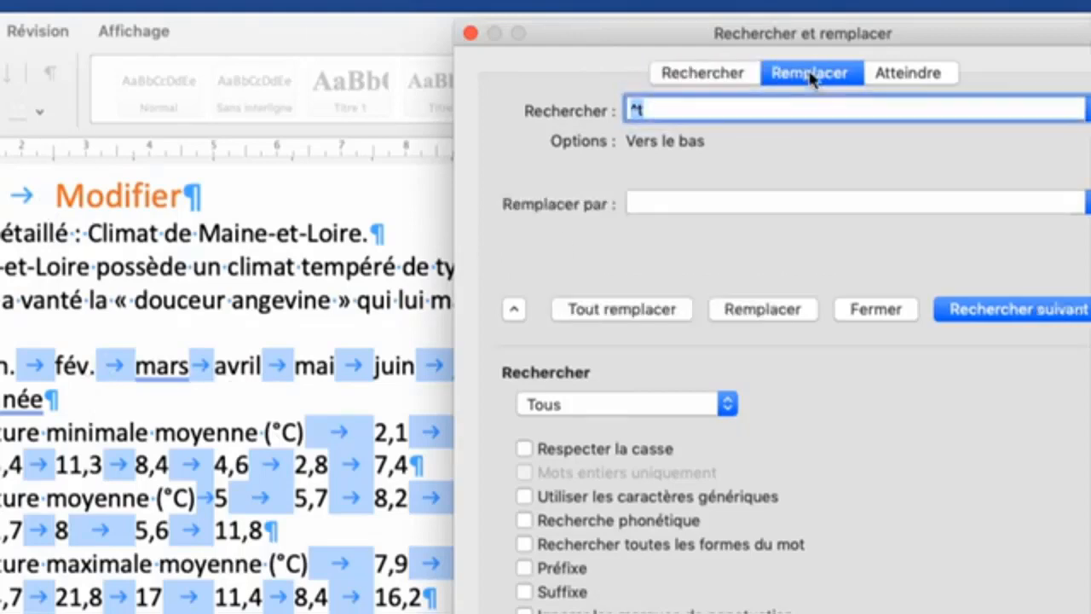
pyautogui.click(649, 201)
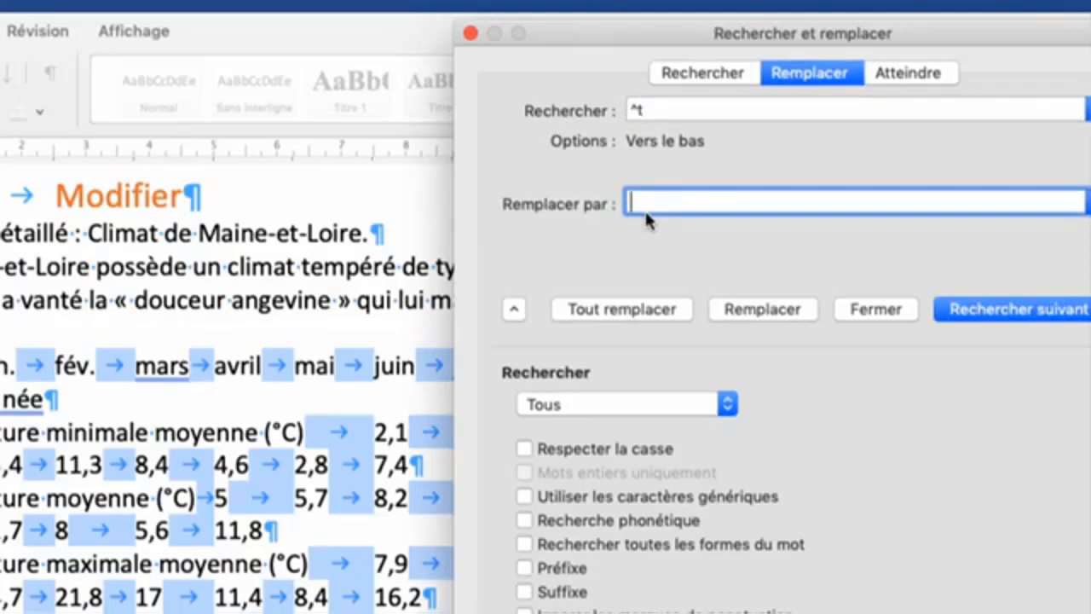
pyautogui.write(';')
pyautogui.click(609, 306)
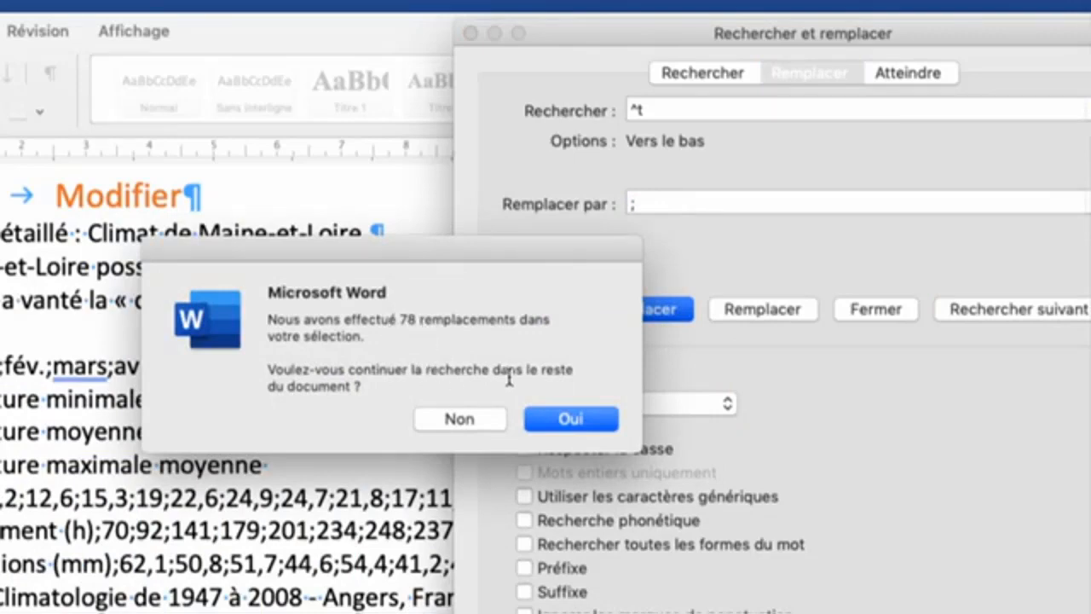
pyautogui.click(461, 421)
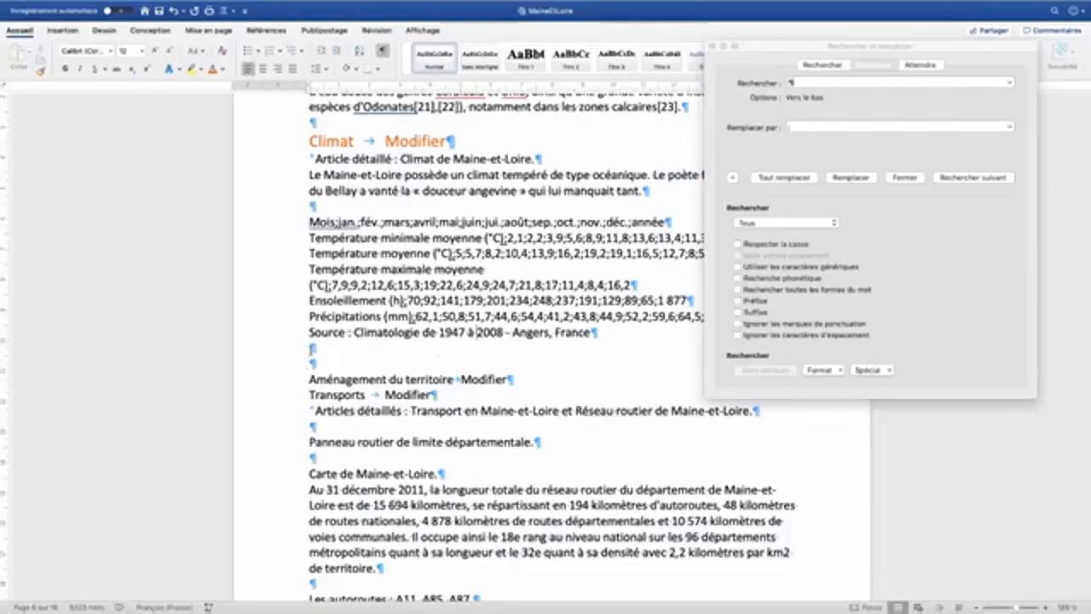
# Set up a replacement of double paragraph marks (^p^p) with a single paragraph mark (^p).
pyautogui.doubleClick(312, 347)
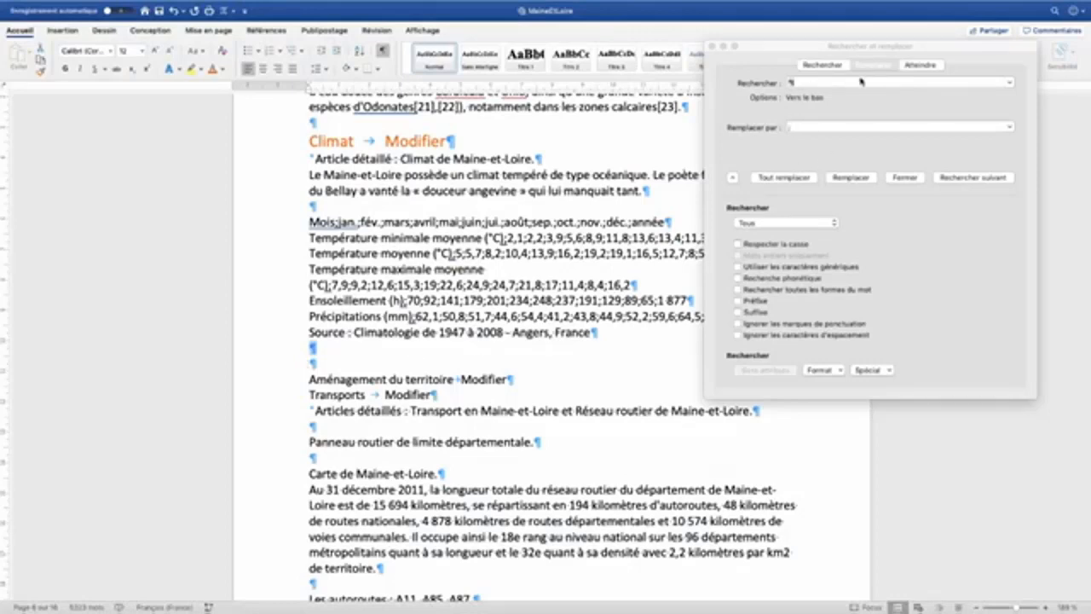
pyautogui.click(802, 84)
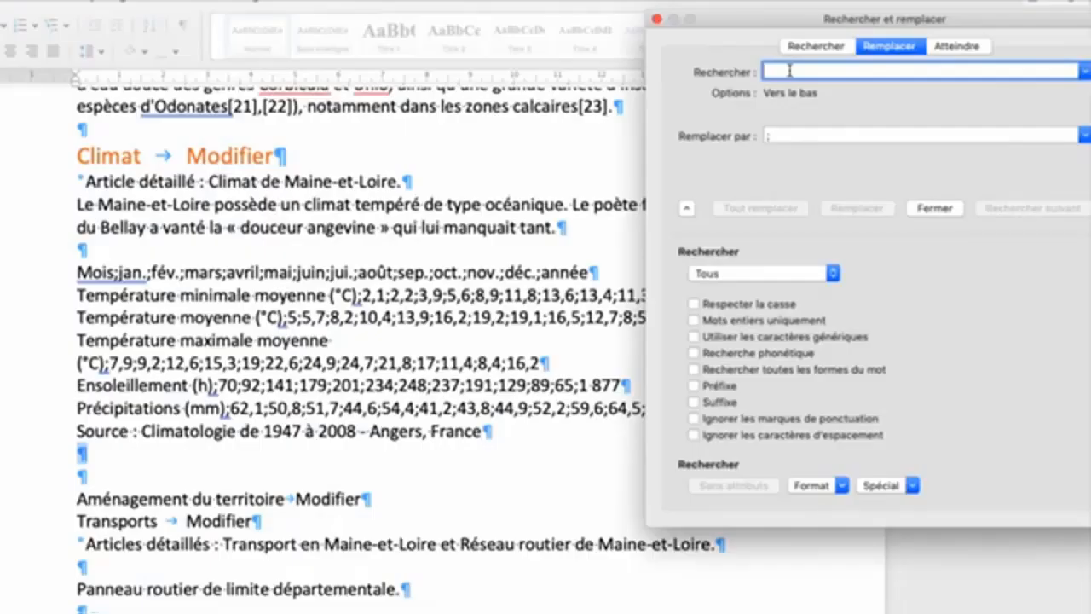
pyautogui.click(882, 485)
pyautogui.click(903, 504)
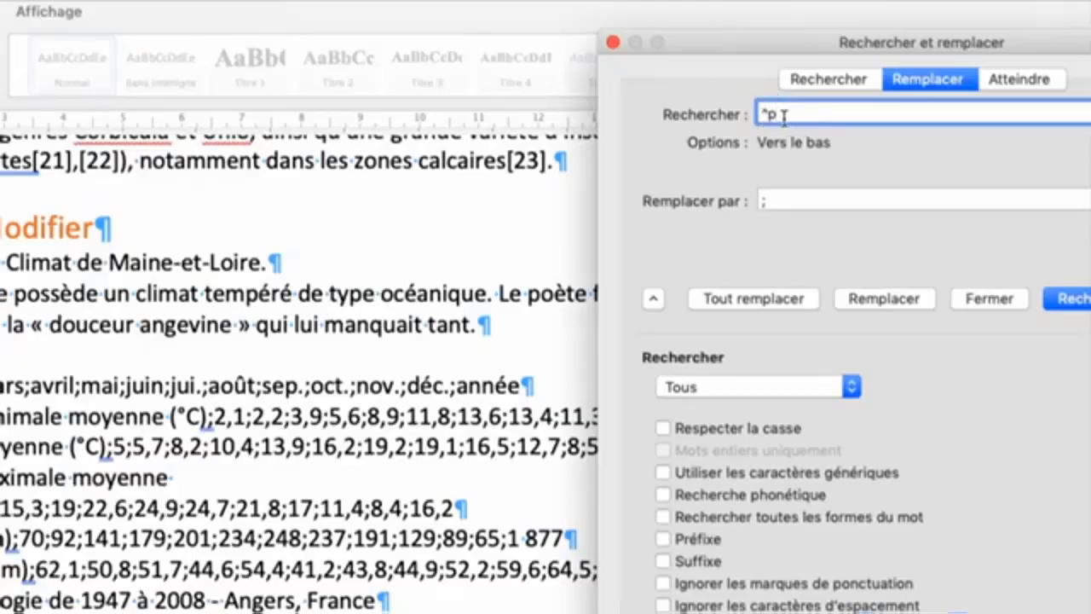
pyautogui.write('^p')
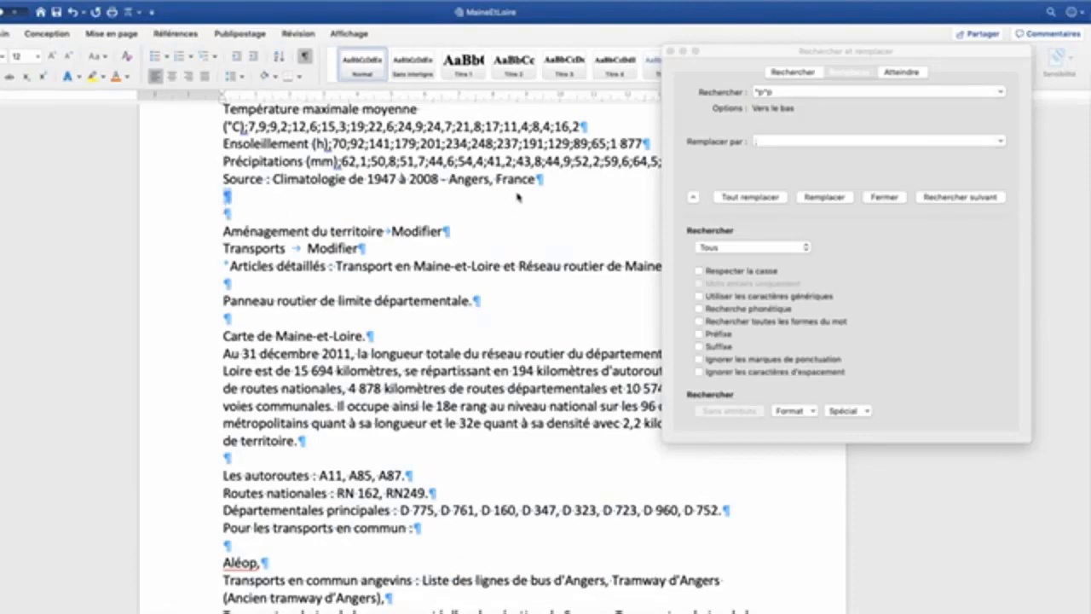
pyautogui.moveTo(537, 180); pyautogui.dragTo(547, 180)
pyautogui.moveTo(539, 180); pyautogui.dragTo(226, 198)
pyautogui.click(762, 143)
pyautogui.write('^p')
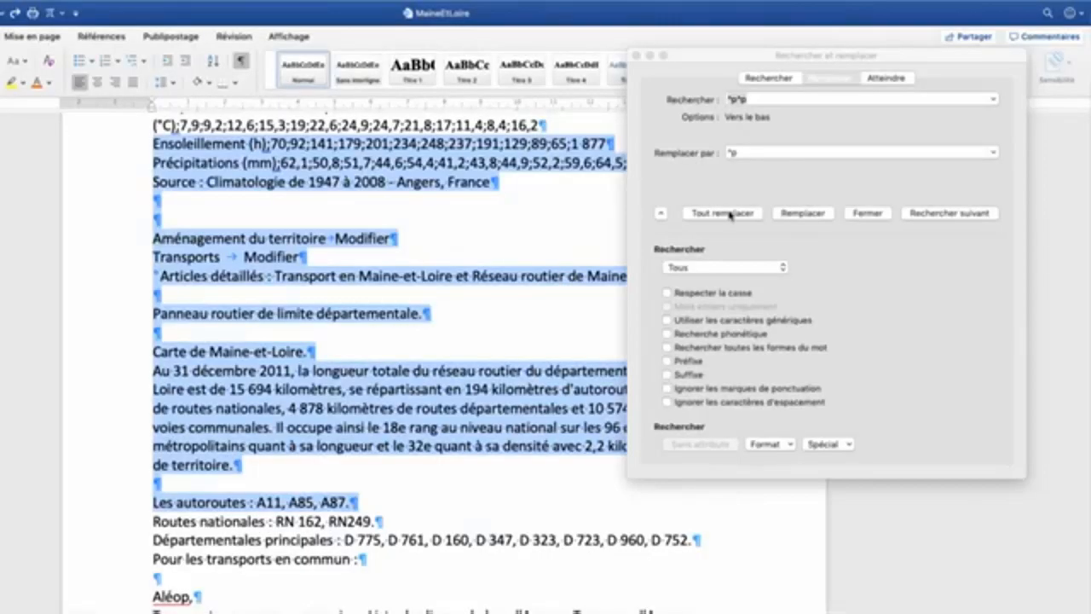
# Try replacing all double paragraph marks in the selected passage ending at Les autoroutes, and undo the replacement.
pyautogui.click(723, 213)
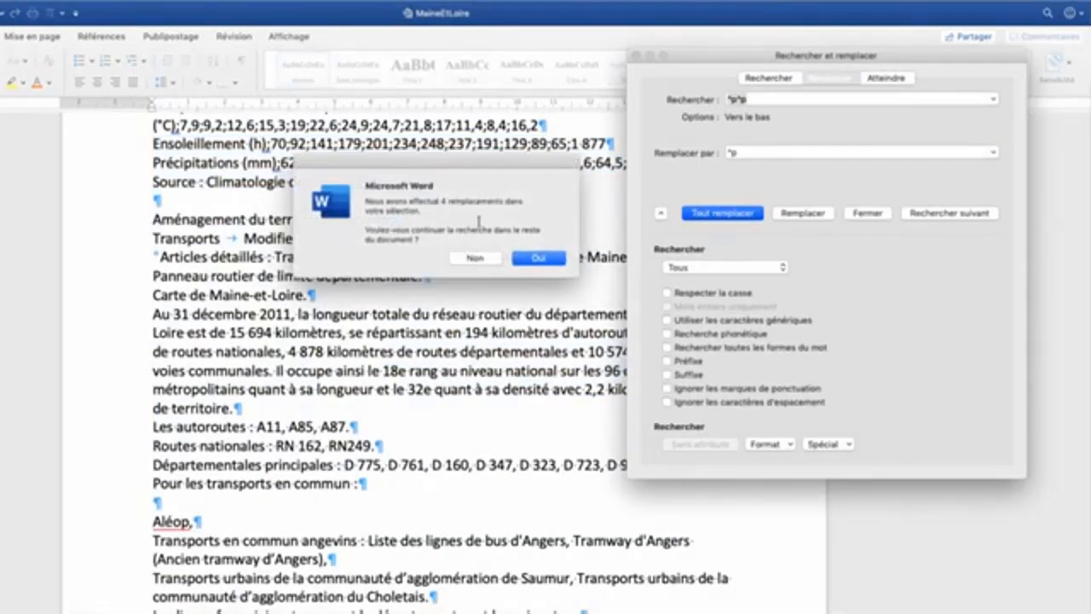
pyautogui.click(475, 258)
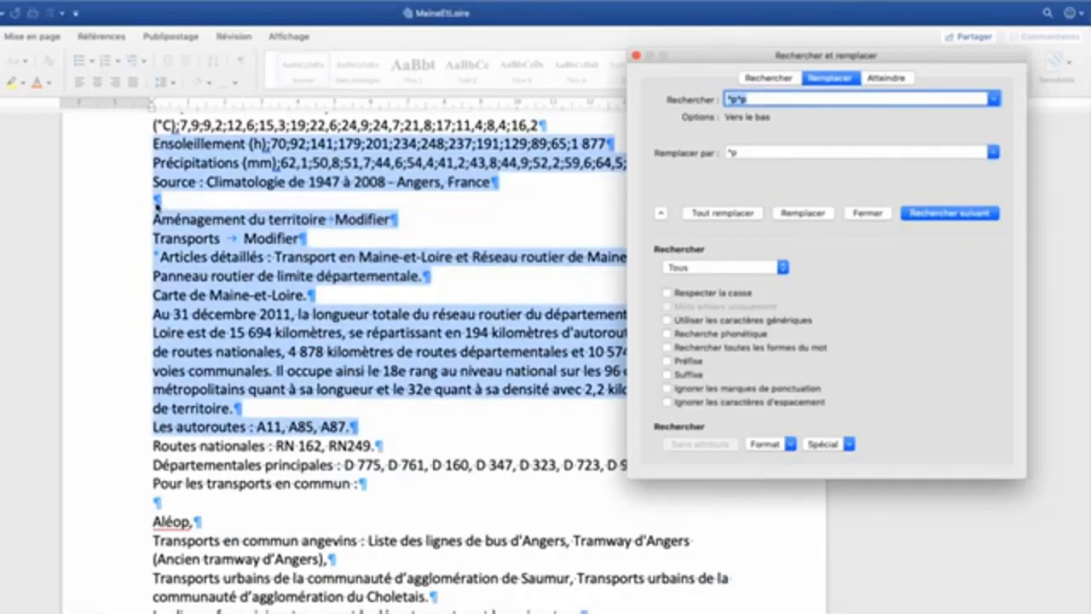
pyautogui.click(157, 203)
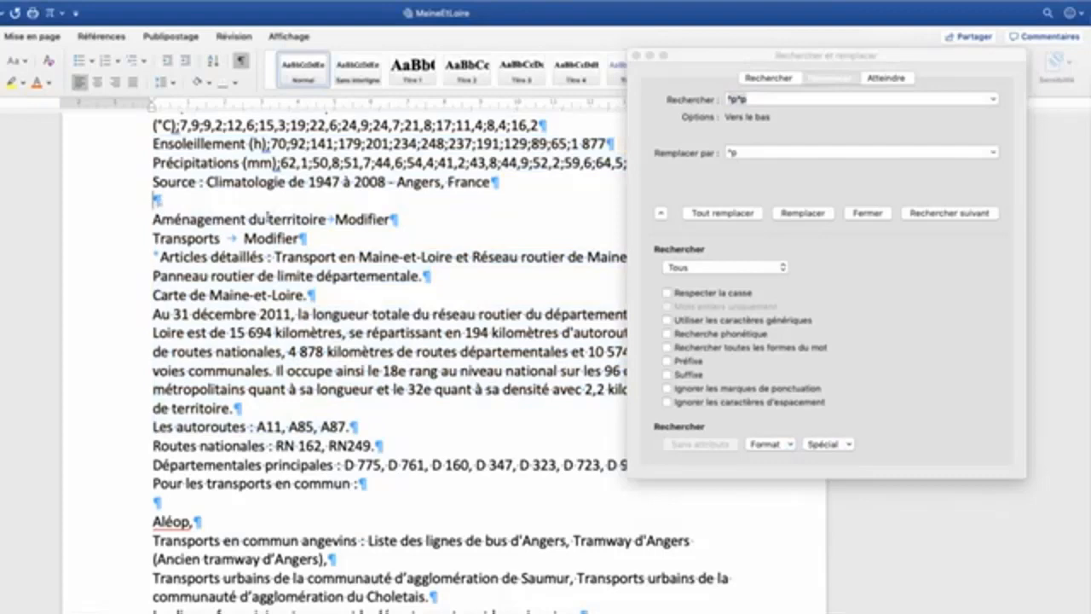
pyautogui.press('super+z')
# Replace all ^p^p with ^p only in the passage from the Ensoleillement line to the Routes nationales line.
pyautogui.click(462, 198)
pyautogui.moveTo(492, 183); pyautogui.dragTo(163, 205)
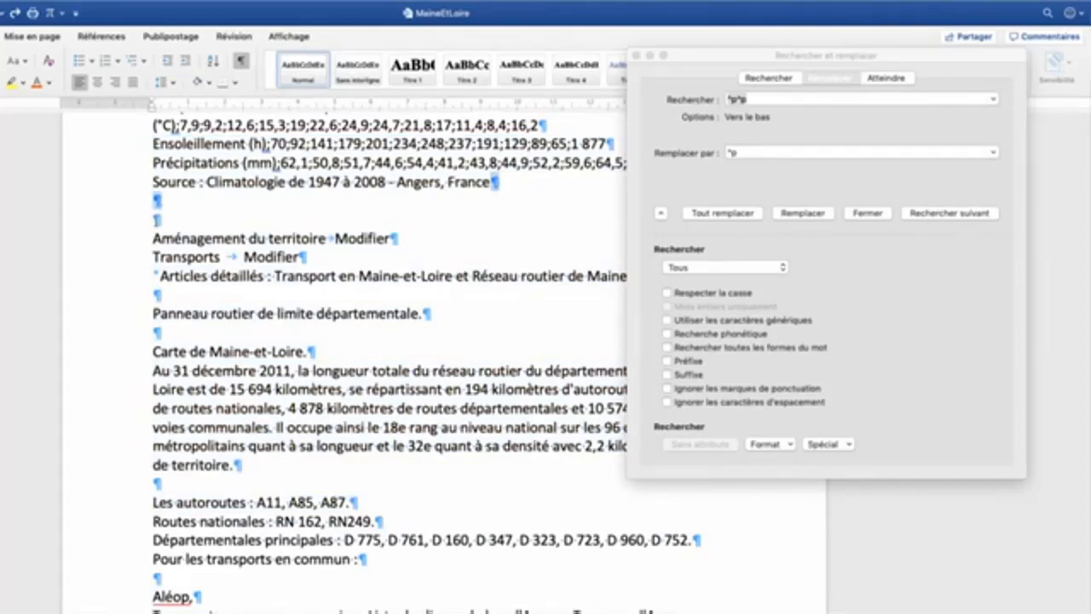
pyautogui.click(752, 101)
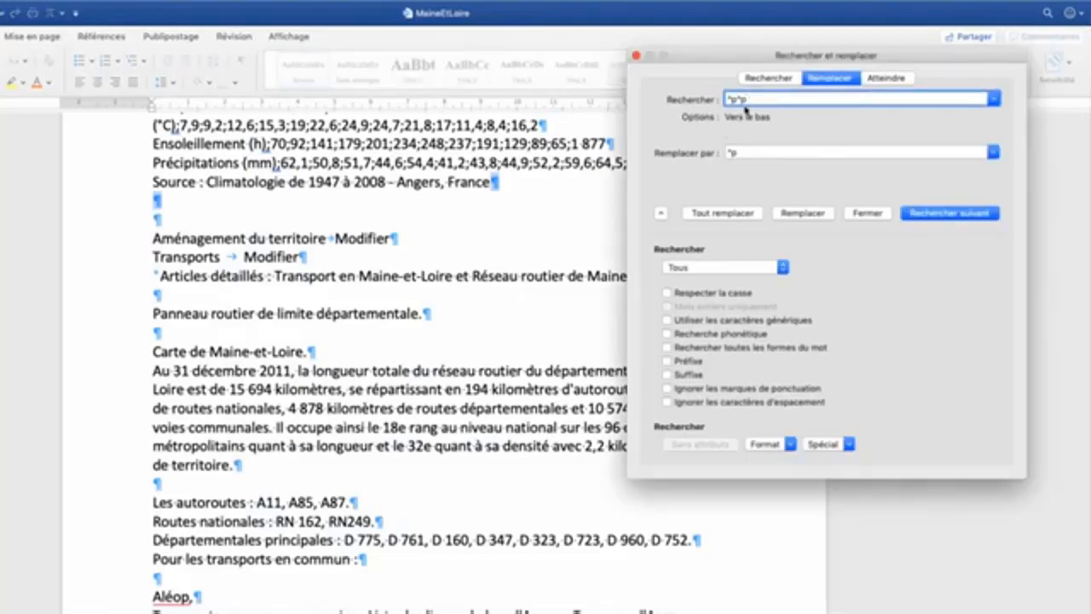
pyautogui.moveTo(747, 100); pyautogui.dragTo(728, 99)
pyautogui.write('^p^p')
pyautogui.click(133, 148)
pyautogui.moveTo(132, 148); pyautogui.dragTo(115, 521)
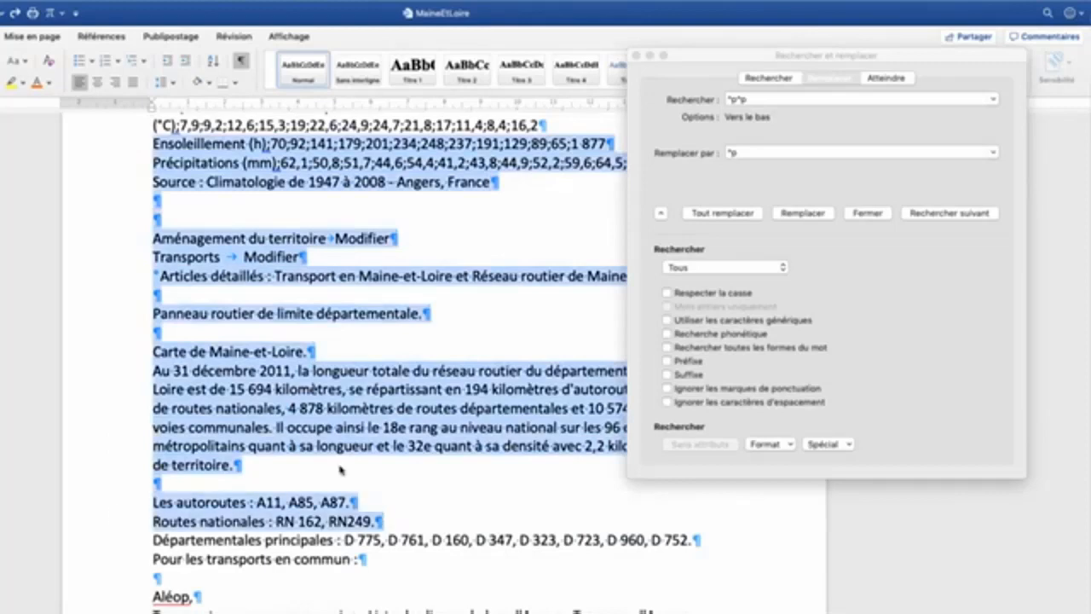
pyautogui.click(735, 214)
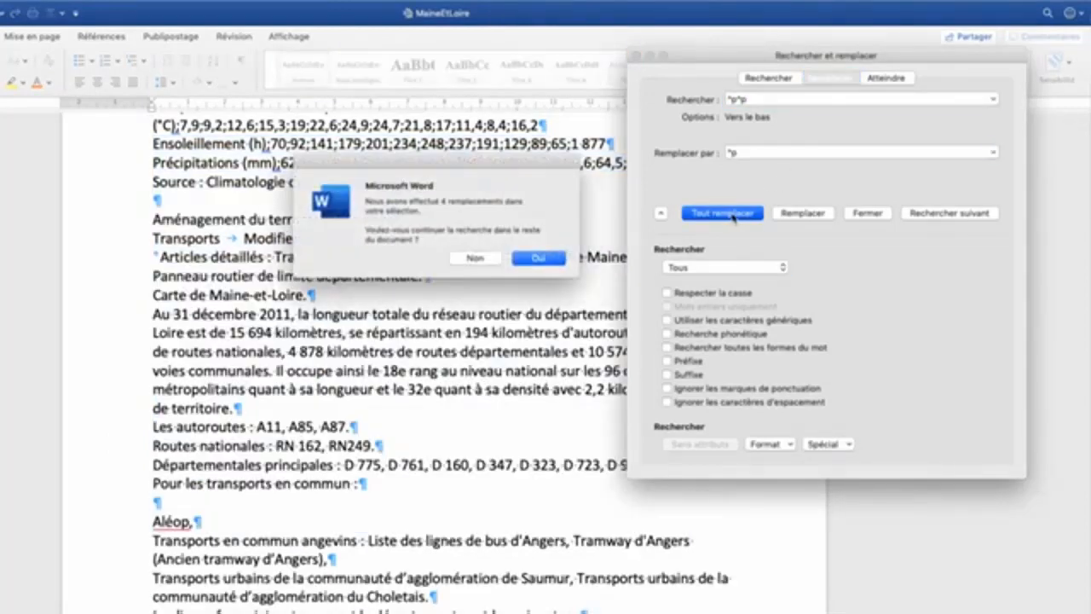
pyautogui.click(485, 260)
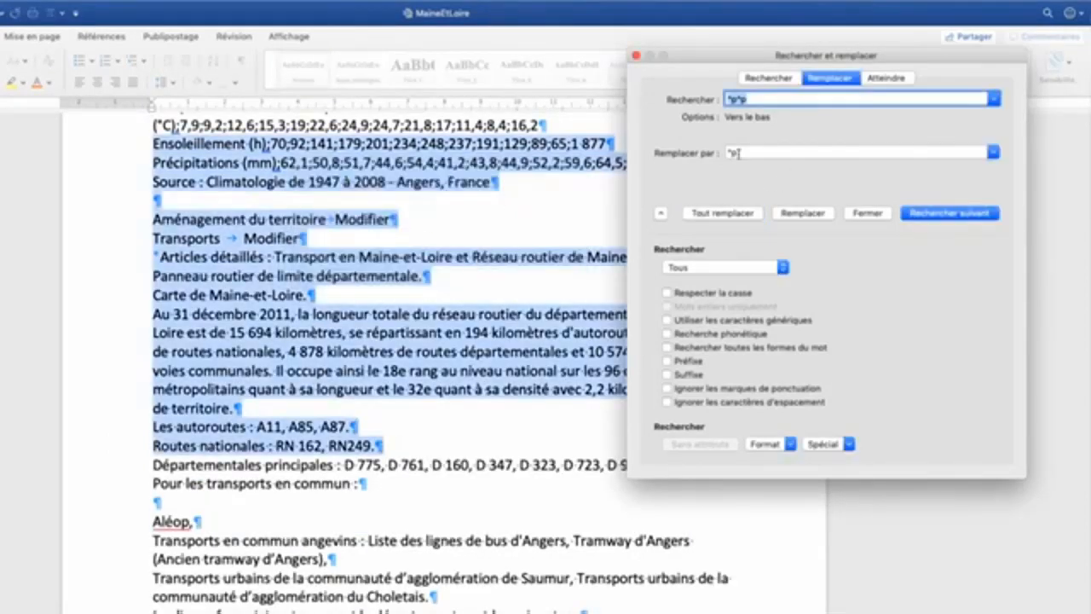
# Repeat the ^p^p replacement on the same selection until no double paragraph marks remain, skipping the rest of the document.
pyautogui.click(723, 213)
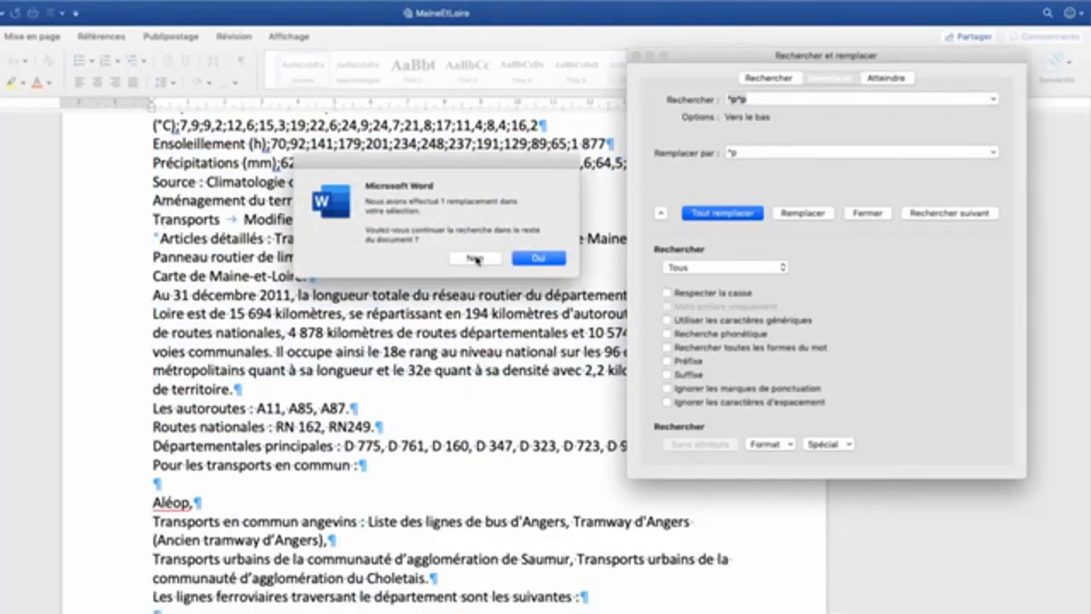
pyautogui.click(475, 259)
pyautogui.click(723, 214)
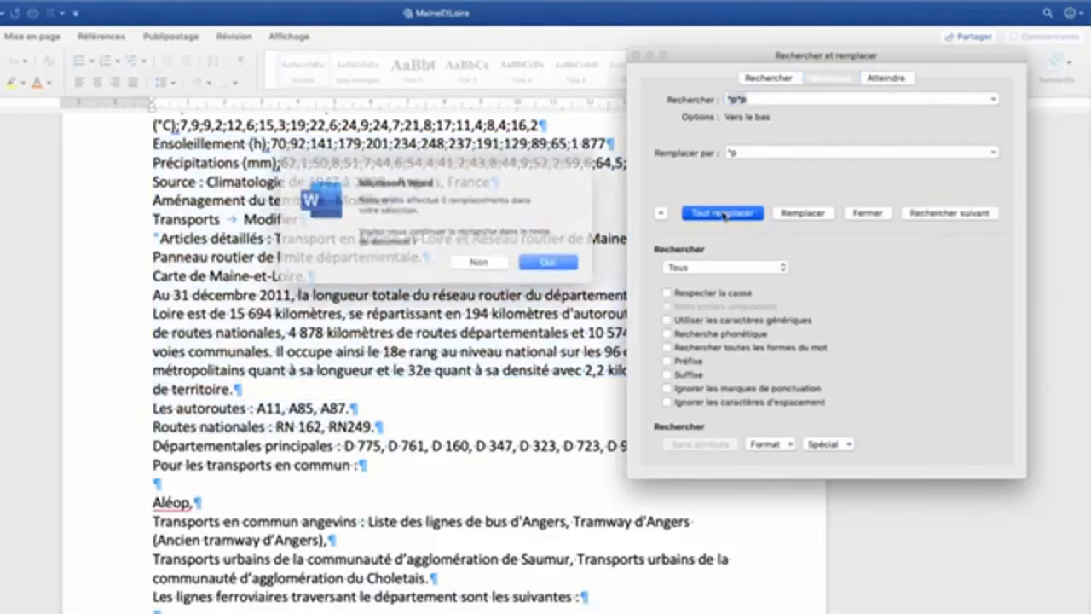
pyautogui.moveTo(442, 201); pyautogui.dragTo(483, 202)
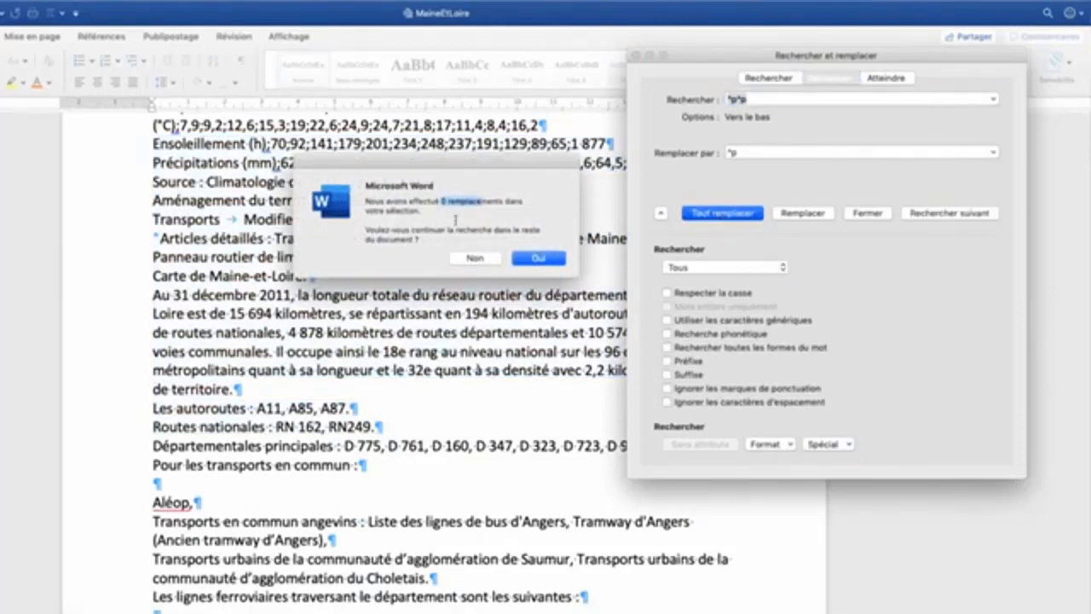
pyautogui.click(475, 259)
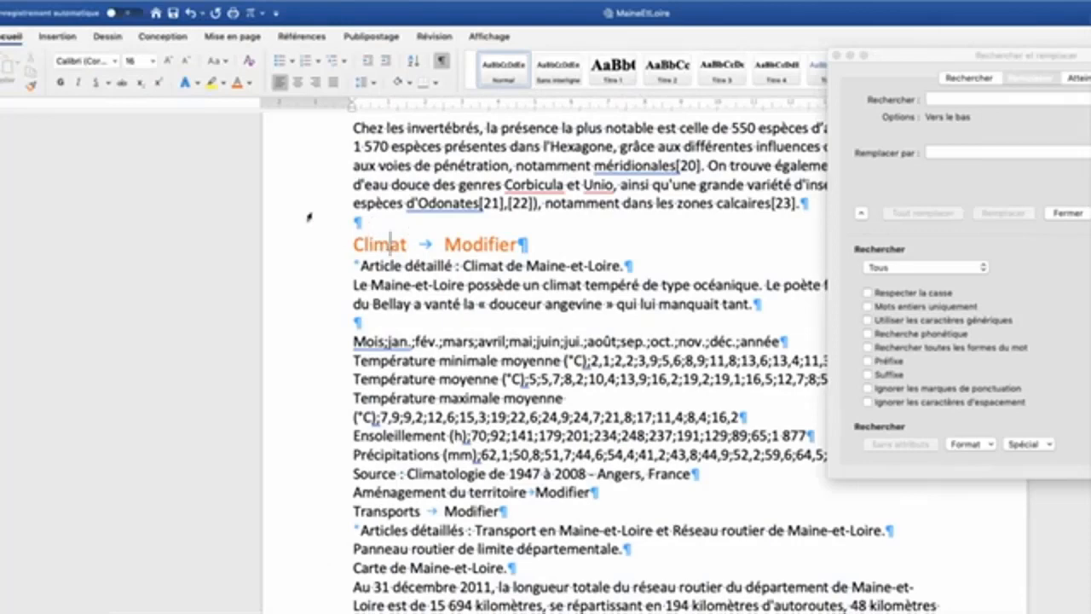
# Set the search formatting to font size 16 pt and the orange Accent 2 font colour, with no search text.
pyautogui.click(249, 83)
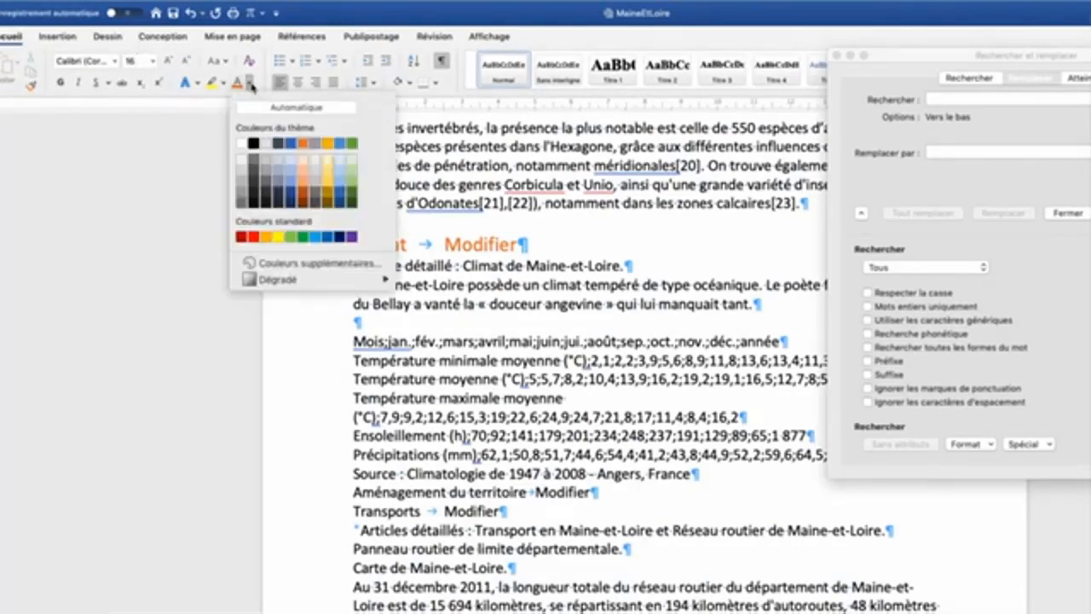
pyautogui.click(302, 145)
pyautogui.click(930, 100)
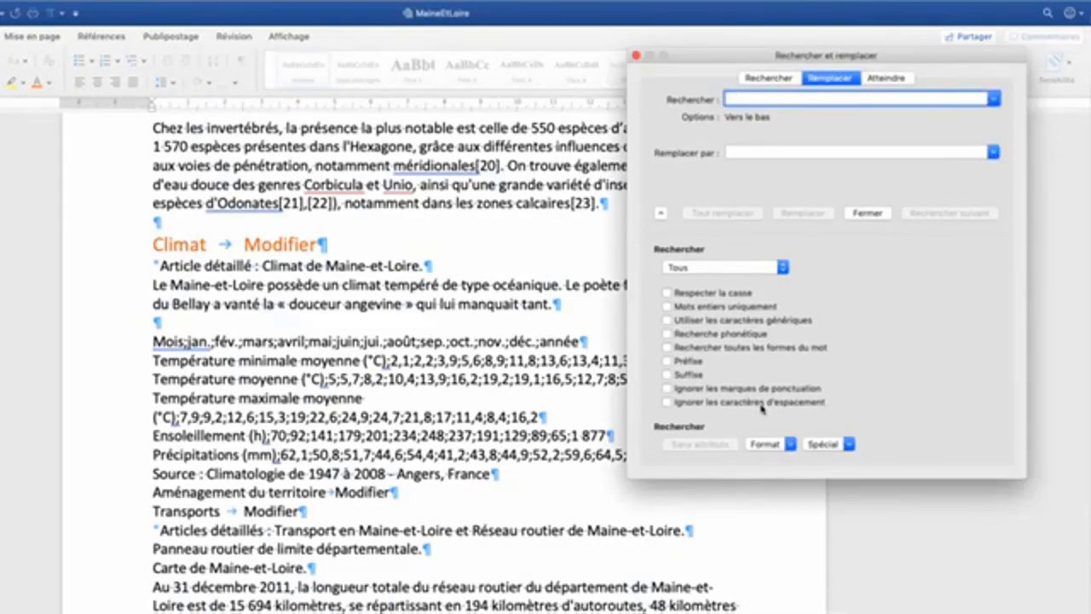
pyautogui.click(768, 444)
pyautogui.click(773, 460)
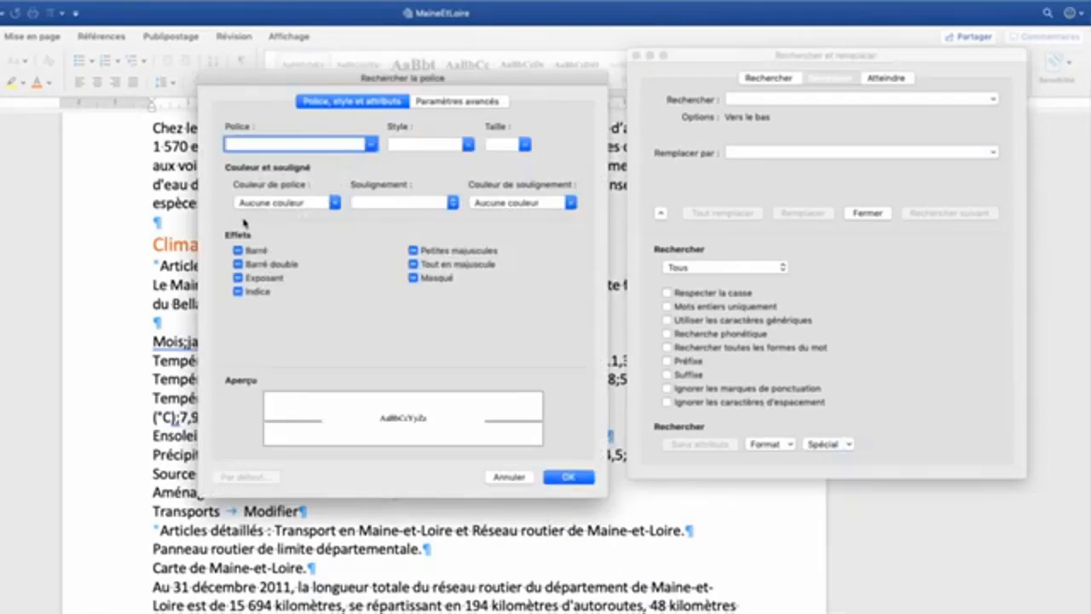
pyautogui.click(503, 144)
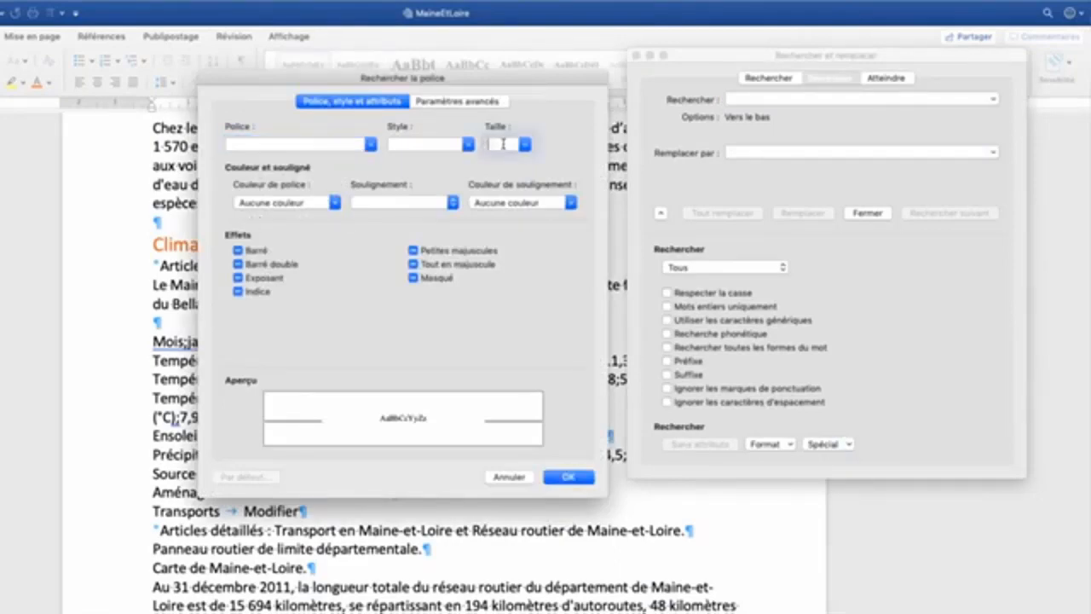
pyautogui.click(525, 145)
pyautogui.click(502, 272)
pyautogui.click(335, 202)
pyautogui.click(314, 252)
pyautogui.click(568, 480)
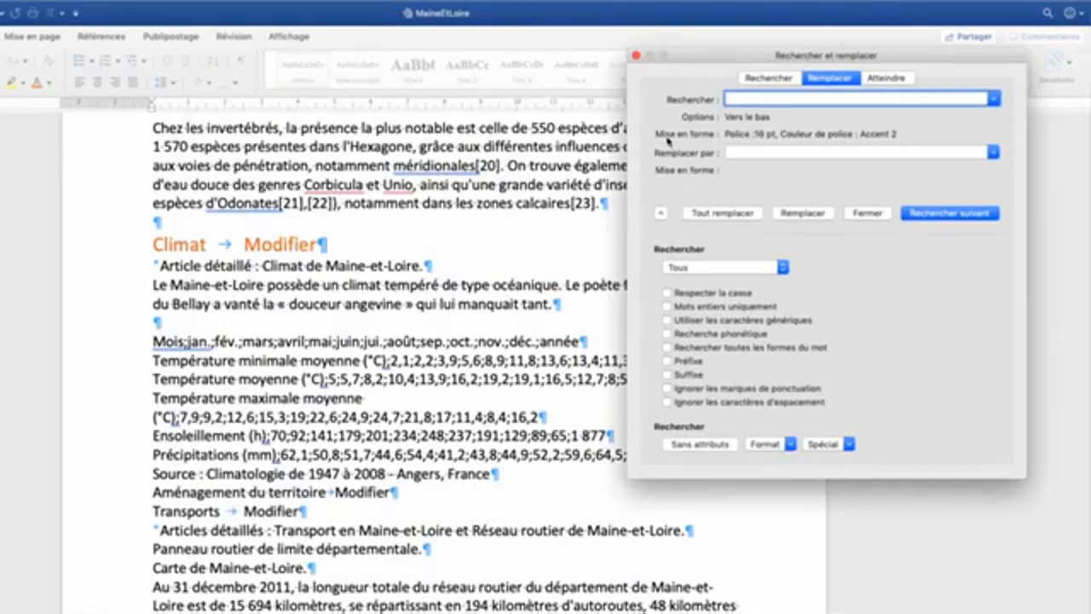
# Set the replacement formatting to the Titre 1 style, leaving the replacement text empty.
pyautogui.click(735, 153)
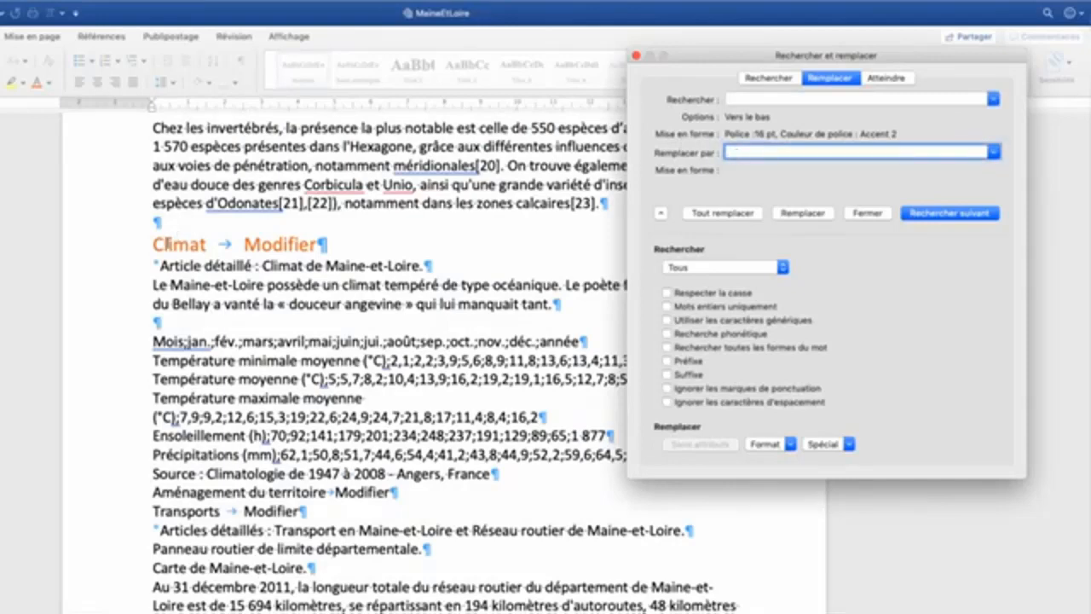
pyautogui.click(778, 446)
pyautogui.click(771, 496)
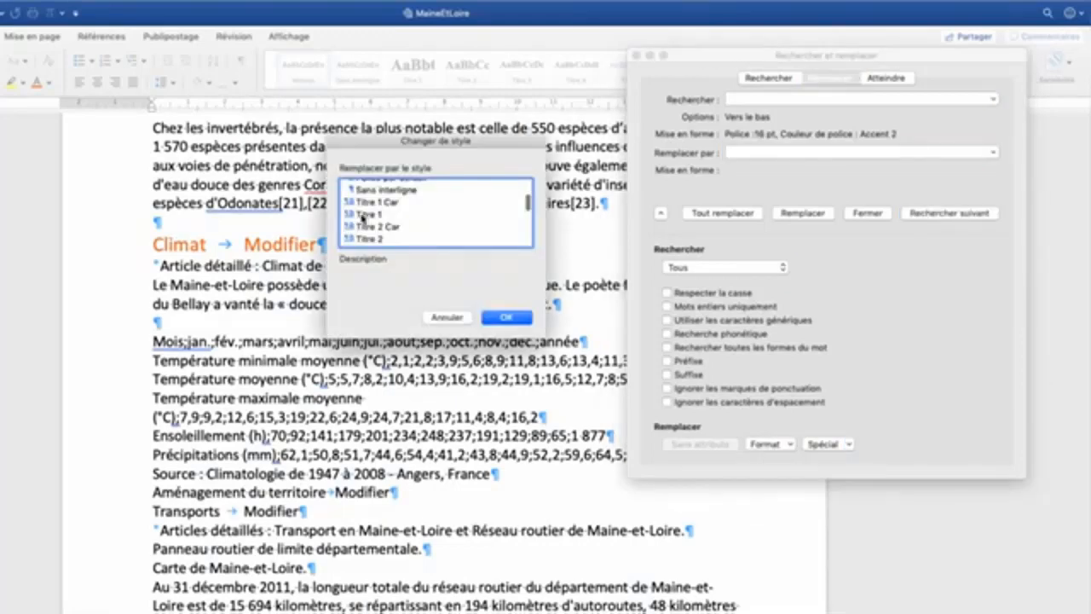
pyautogui.click(368, 215)
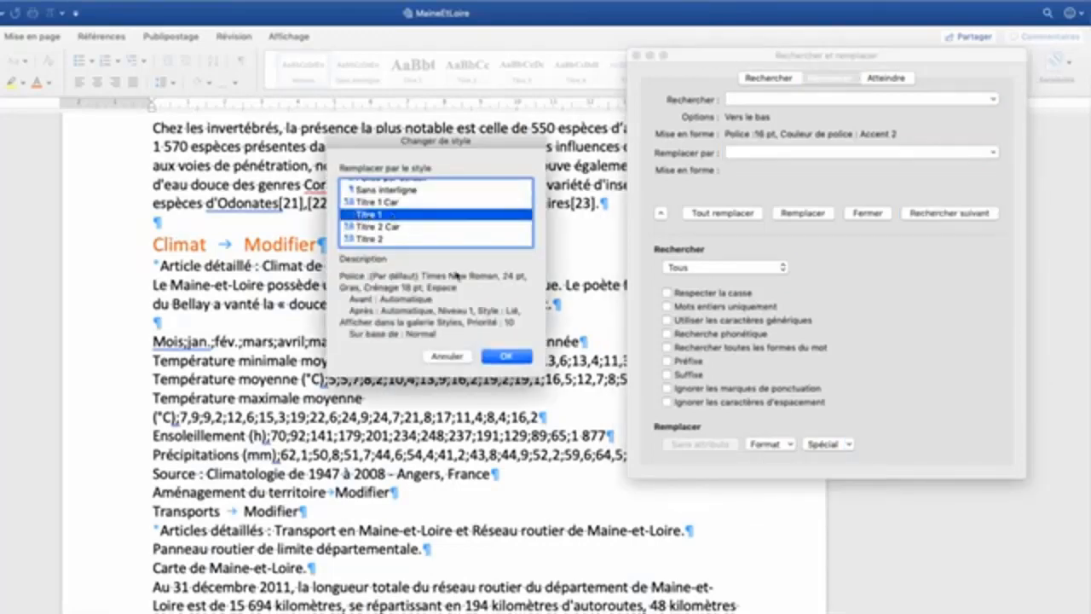
pyautogui.click(510, 357)
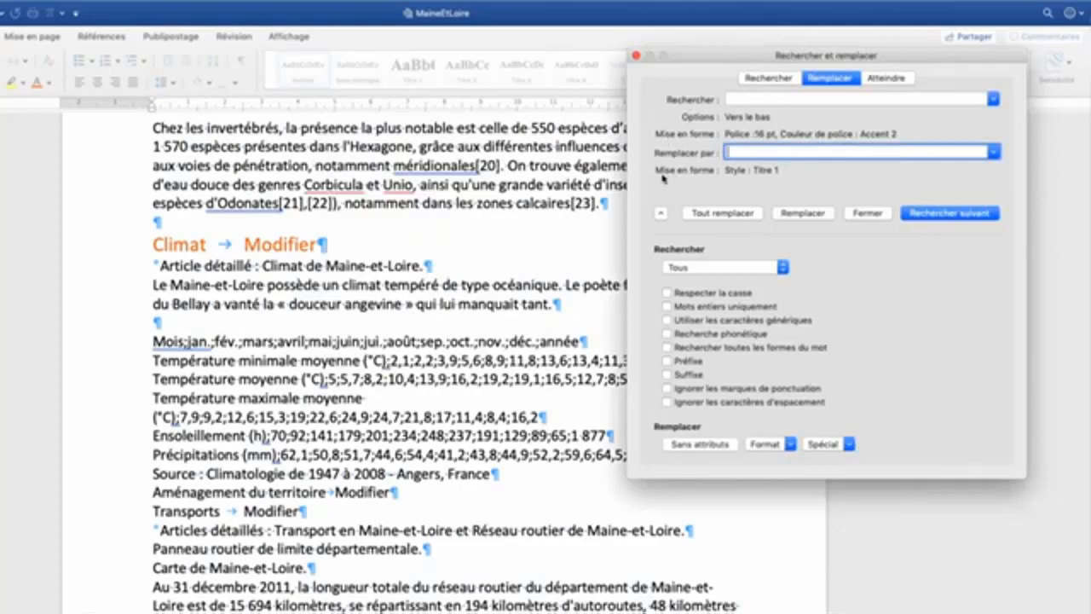
# Try replacing all 16 pt Accent 2 text with the Titre 1 style without searching from the beginning, and undo the replacement.
pyautogui.click(732, 217)
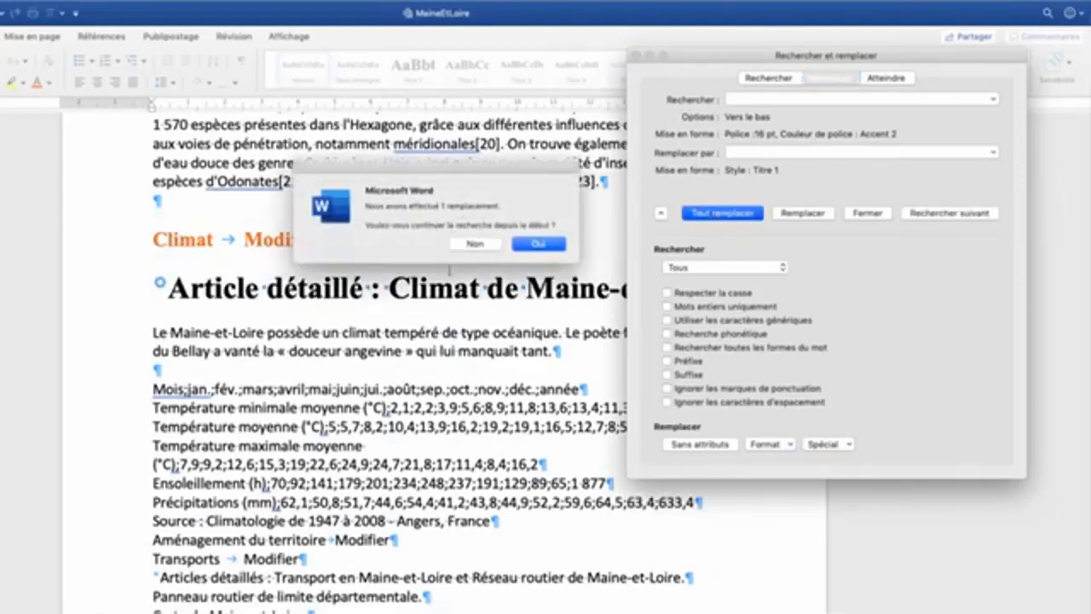
pyautogui.click(475, 244)
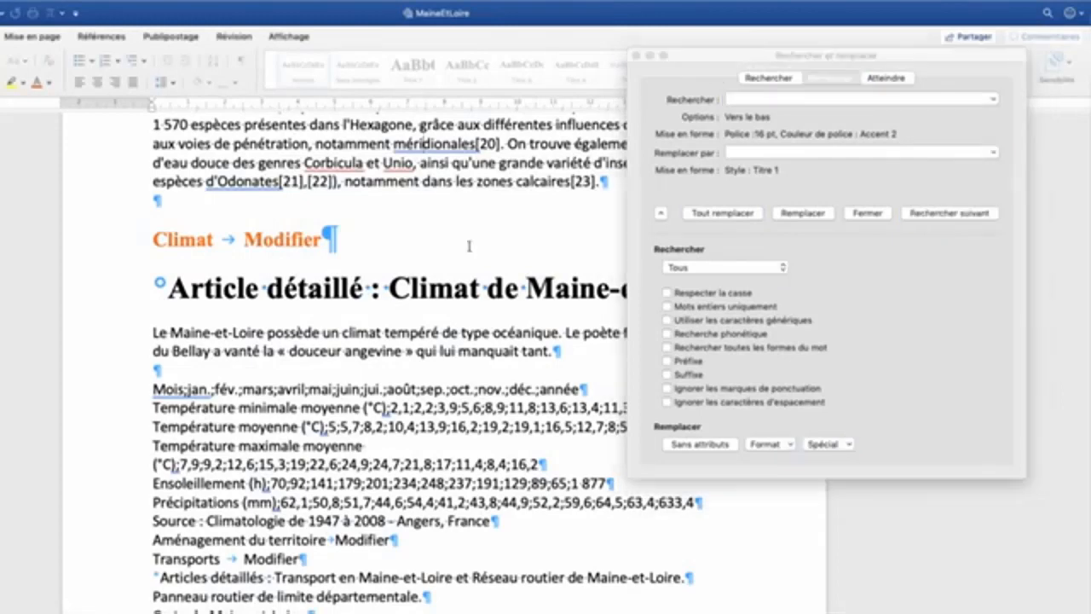
pyautogui.press('super+z')
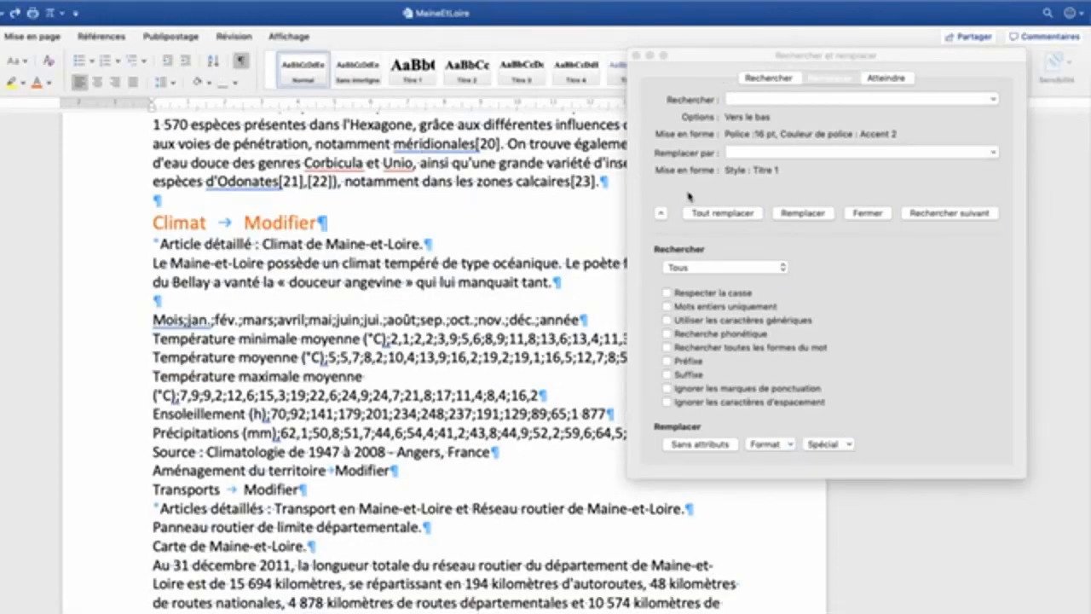
# Find and highlight all 16 pt Accent 2 text in the main document.
pyautogui.click(771, 78)
pyautogui.click(714, 154)
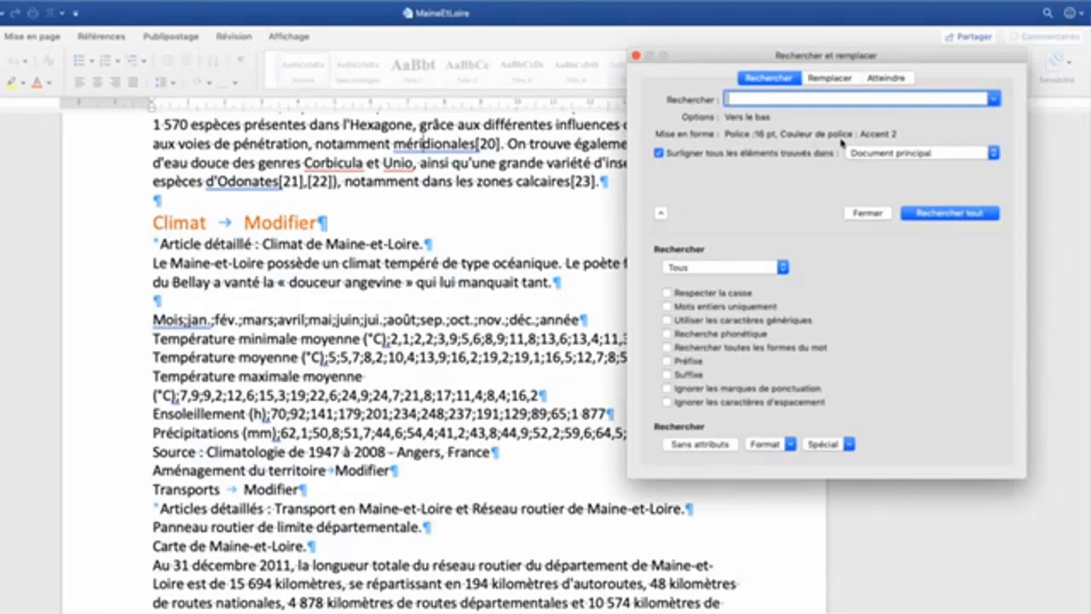
pyautogui.click(945, 213)
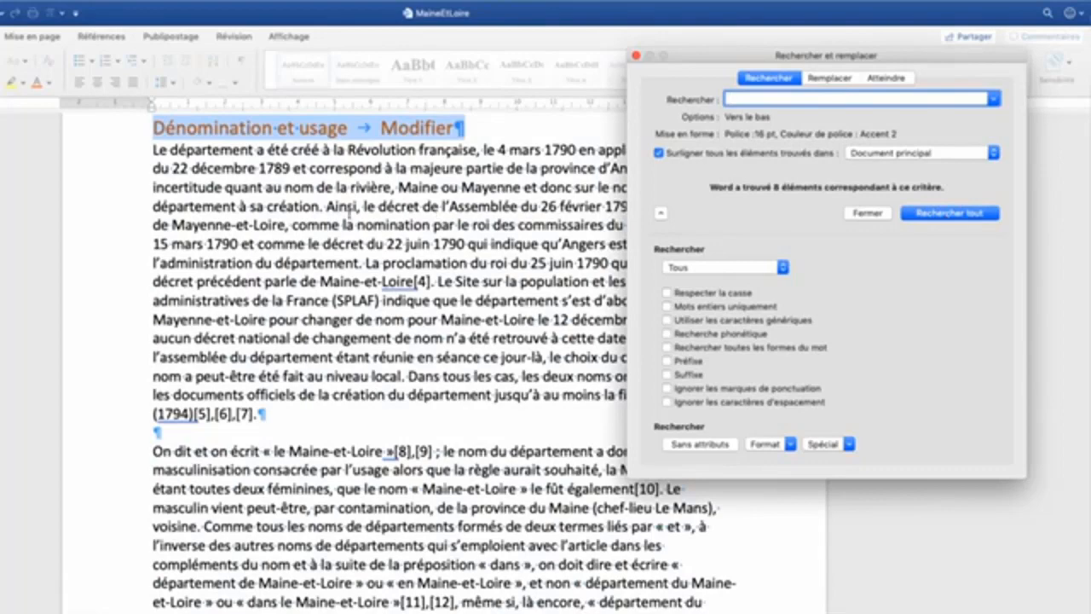
pyautogui.scroll(-5, 352, 208)
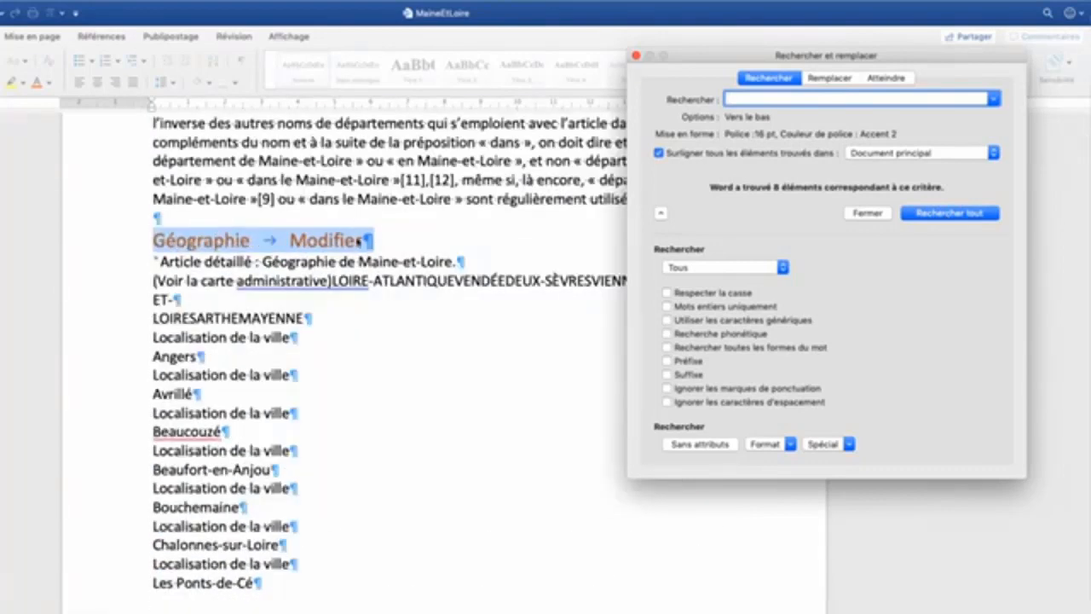
# Display the full styles list and move the find dialog clear of it, keeping the found headings selected.
pyautogui.moveTo(695, 58); pyautogui.dragTo(597, 176)
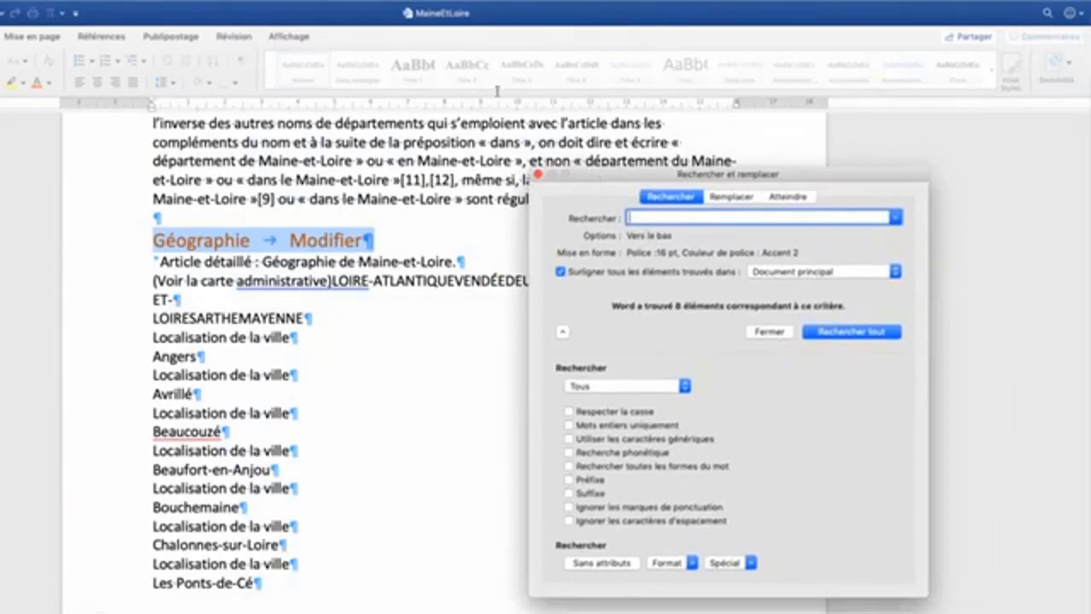
pyautogui.click(359, 19)
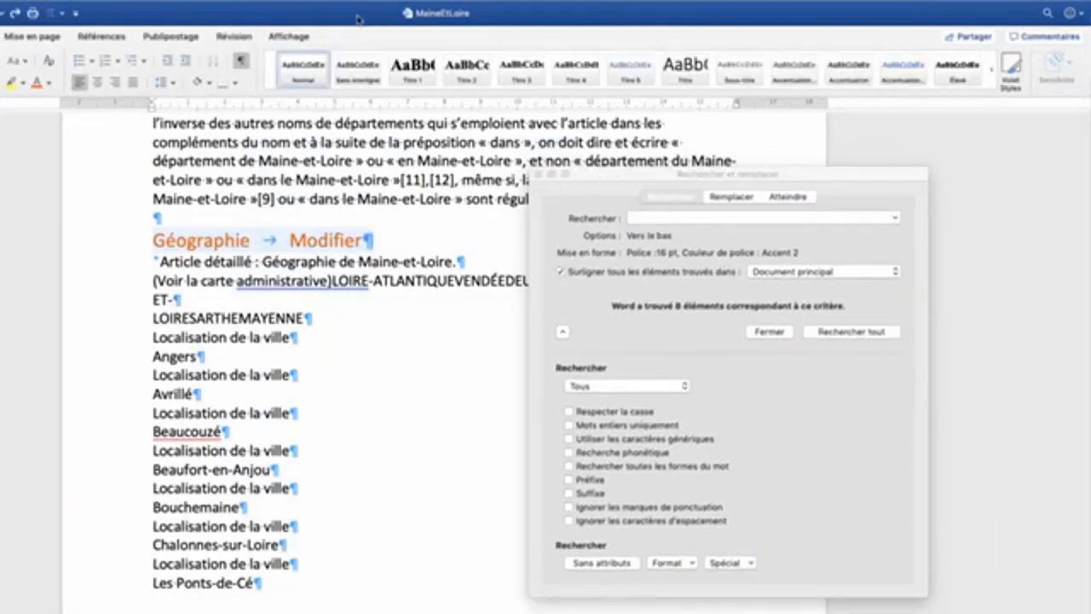
pyautogui.click(1011, 71)
pyautogui.moveTo(824, 180); pyautogui.dragTo(662, 162)
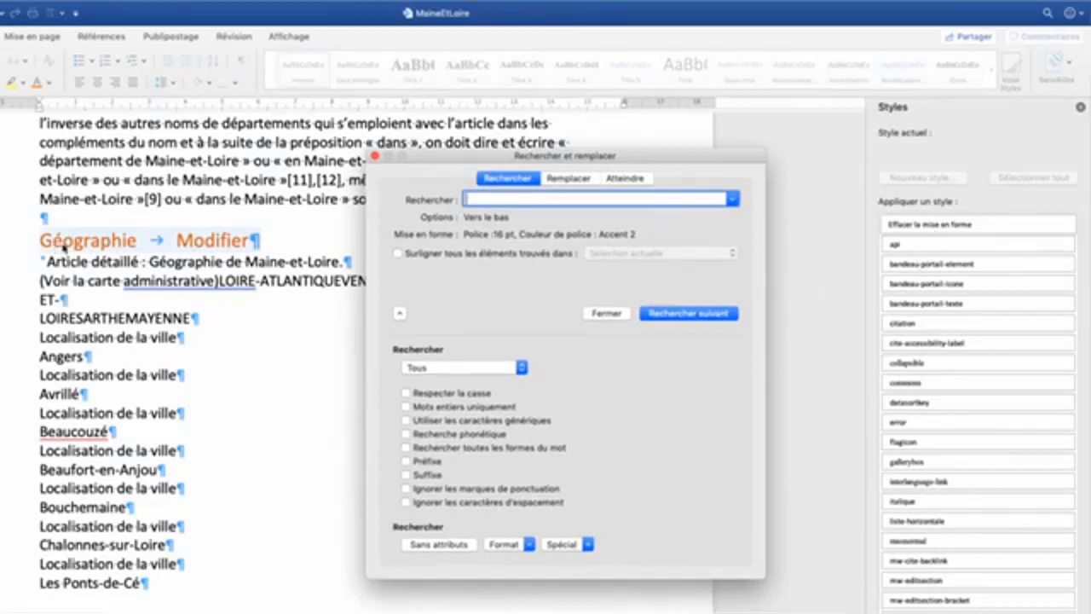
# Clear the formatting of all the found headings and apply the Titre 1 style to them.
pyautogui.scroll(5, 208, 250)
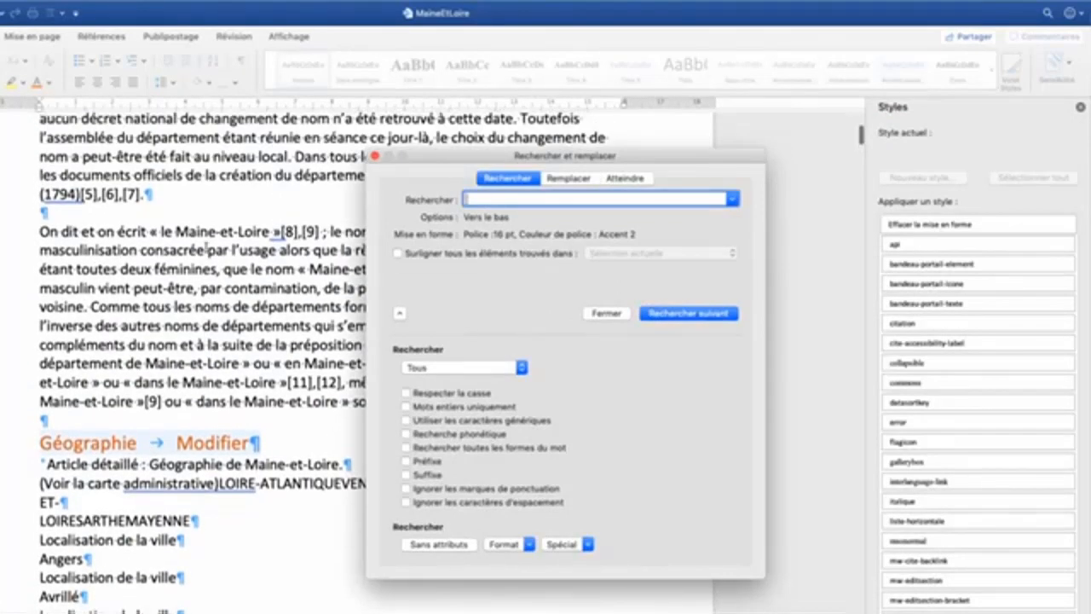
pyautogui.press('Return')
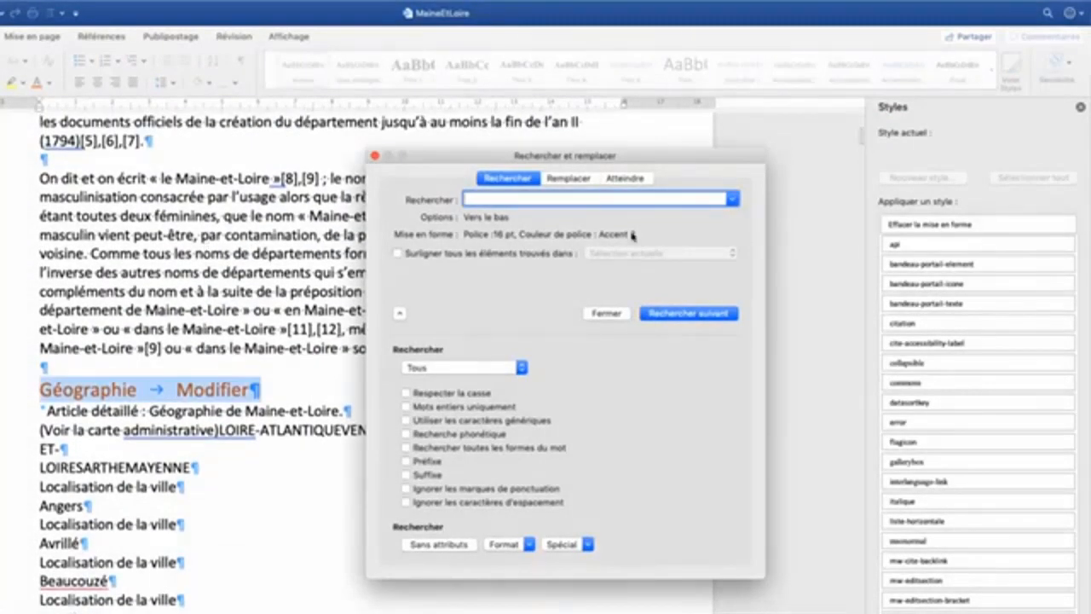
pyautogui.click(925, 226)
pyautogui.press('super+y')
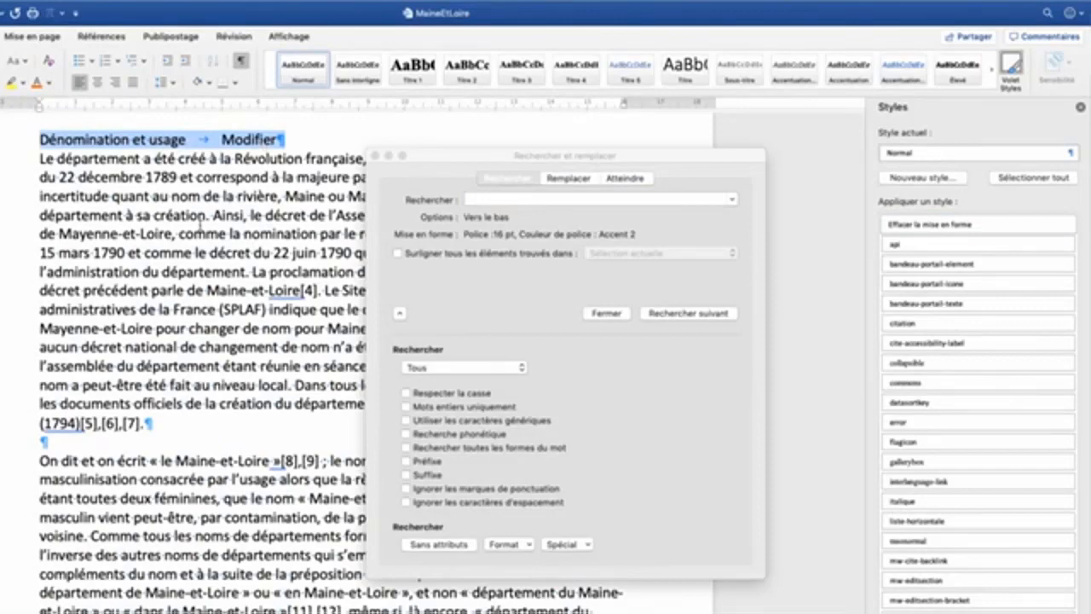
pyautogui.click(413, 68)
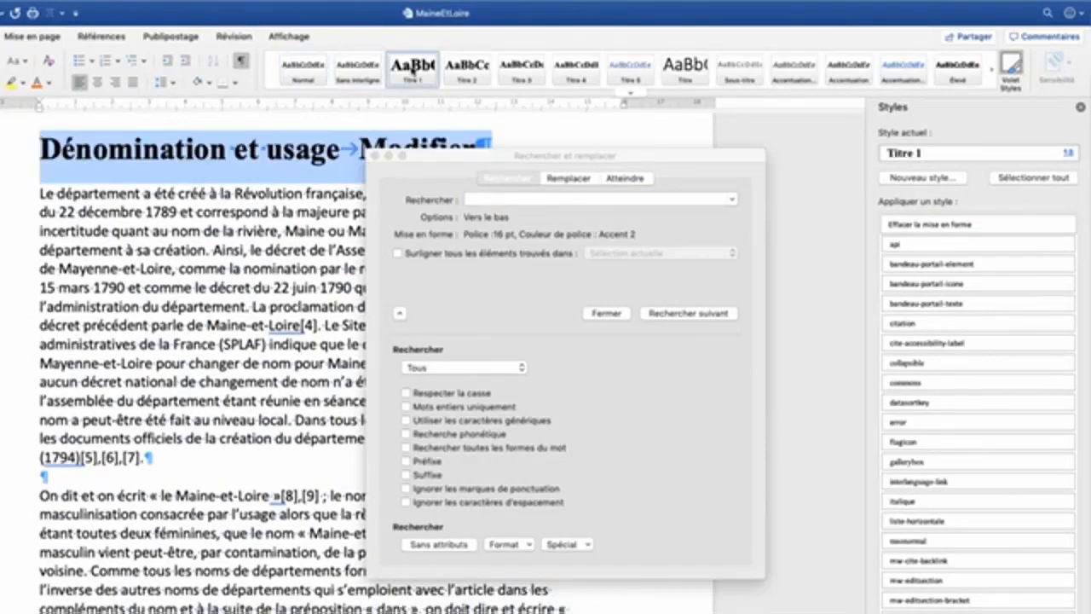
pyautogui.scroll(-4, 325, 205)
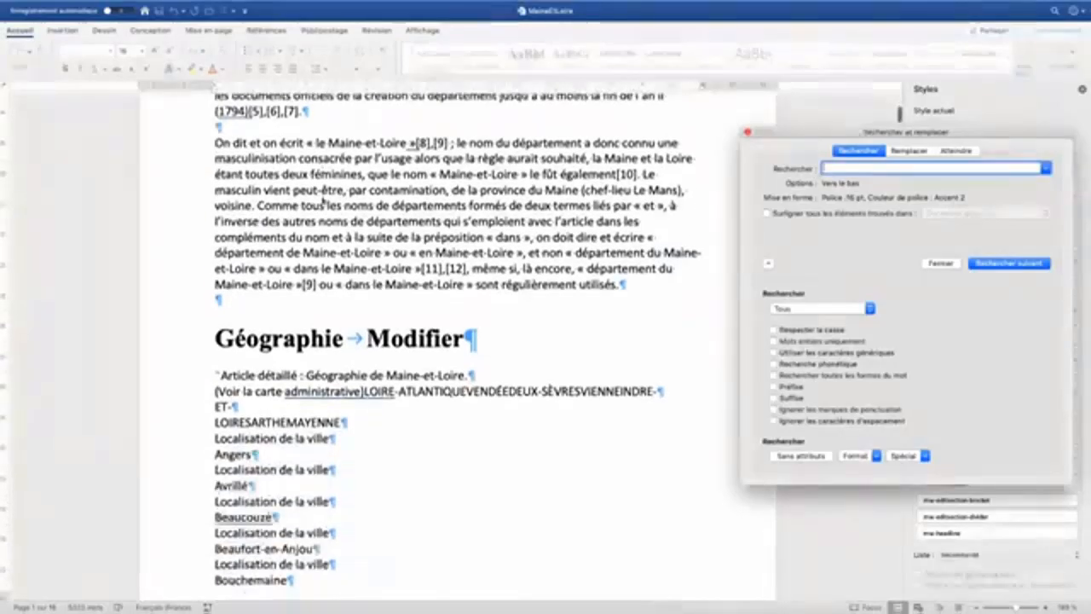
pyautogui.scroll(5, 325, 204)
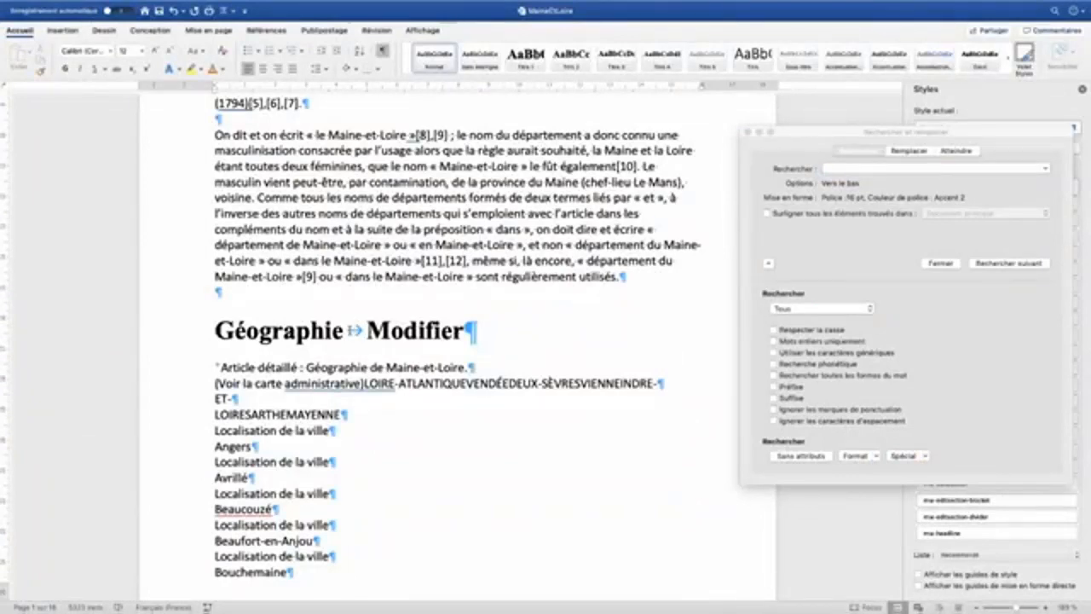
# Set a replacement of ^tModifier with empty text, clearing the formatting criteria from both the search and the replacement.
pyautogui.moveTo(348, 331); pyautogui.dragTo(465, 333)
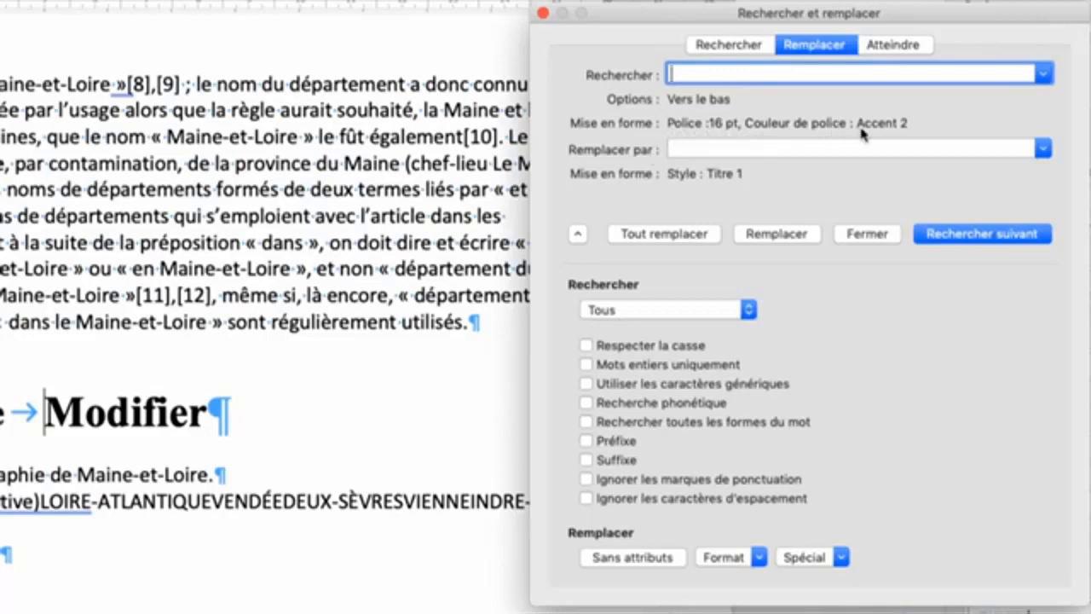
pyautogui.click(651, 559)
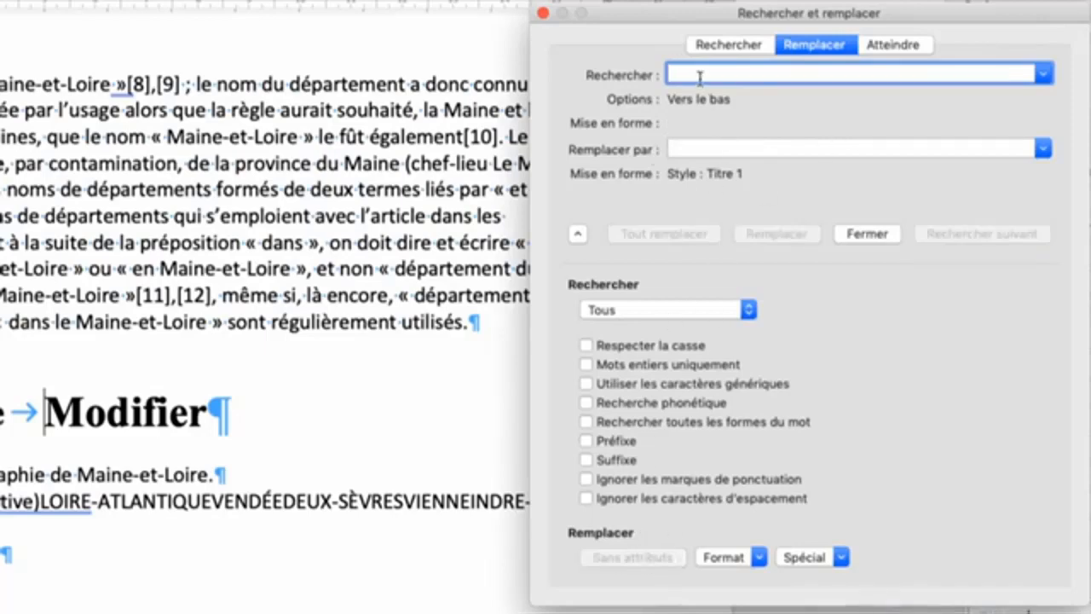
pyautogui.write('^t')
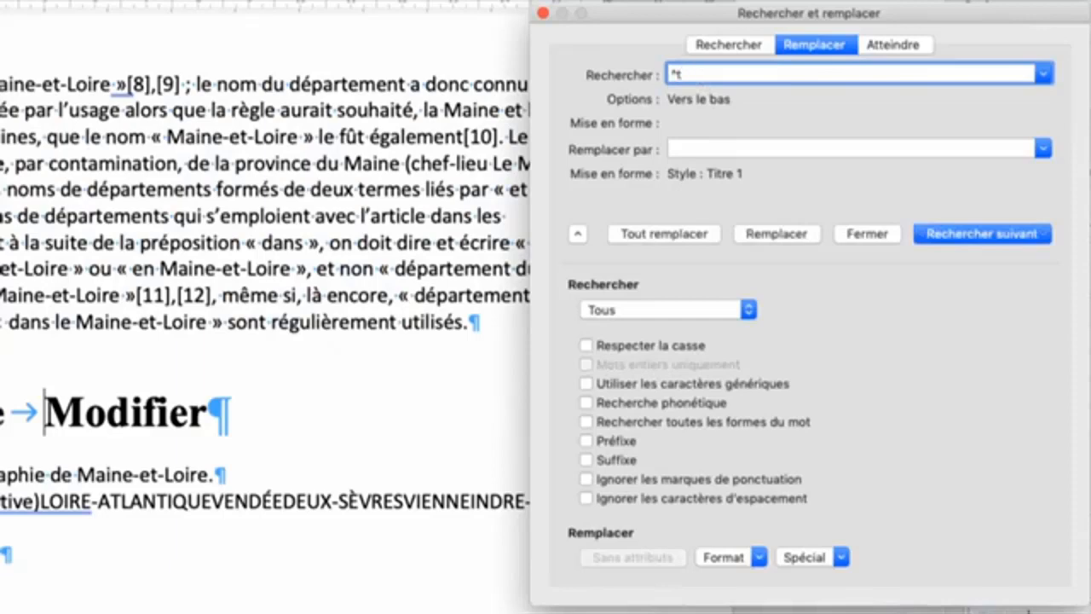
pyautogui.write('Modifier')
pyautogui.click(690, 148)
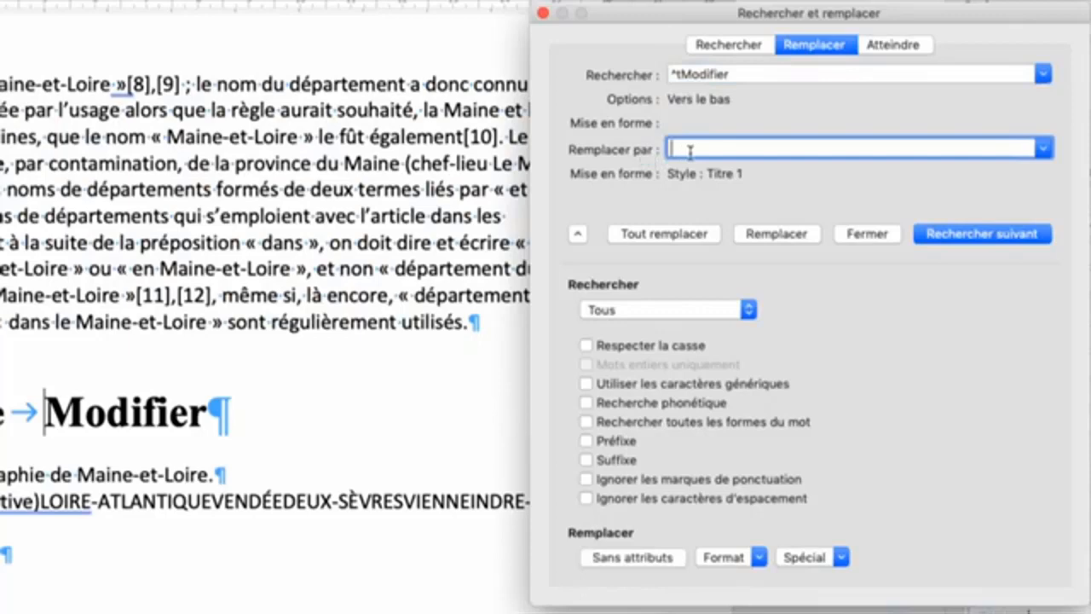
pyautogui.click(650, 561)
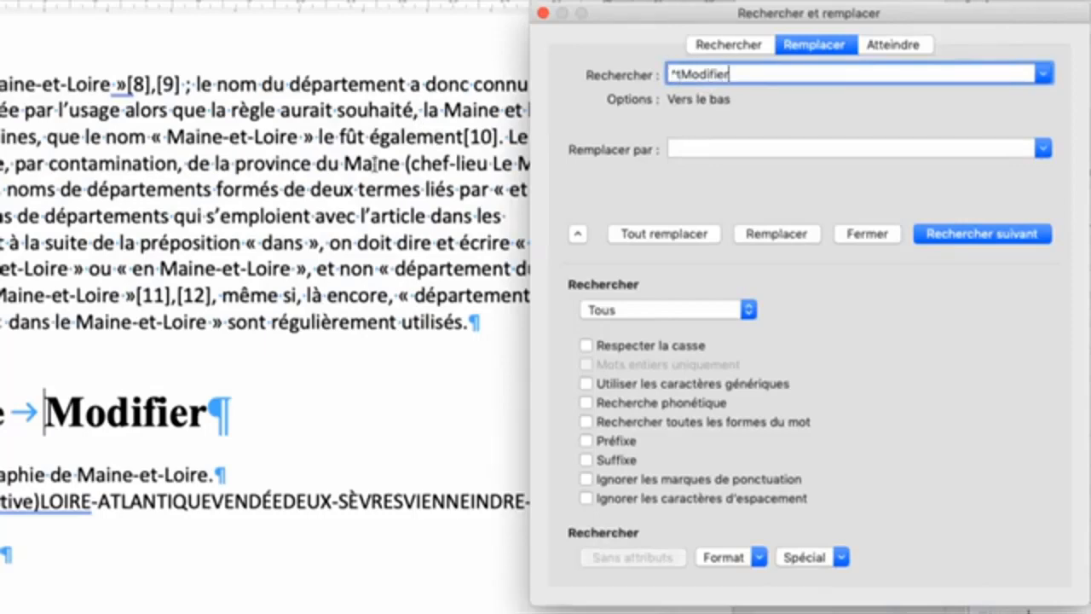
# Restrict the search to the Titre 1 style and replace all occurrences, continuing the search from the beginning of the document.
pyautogui.click(743, 558)
pyautogui.click(755, 597)
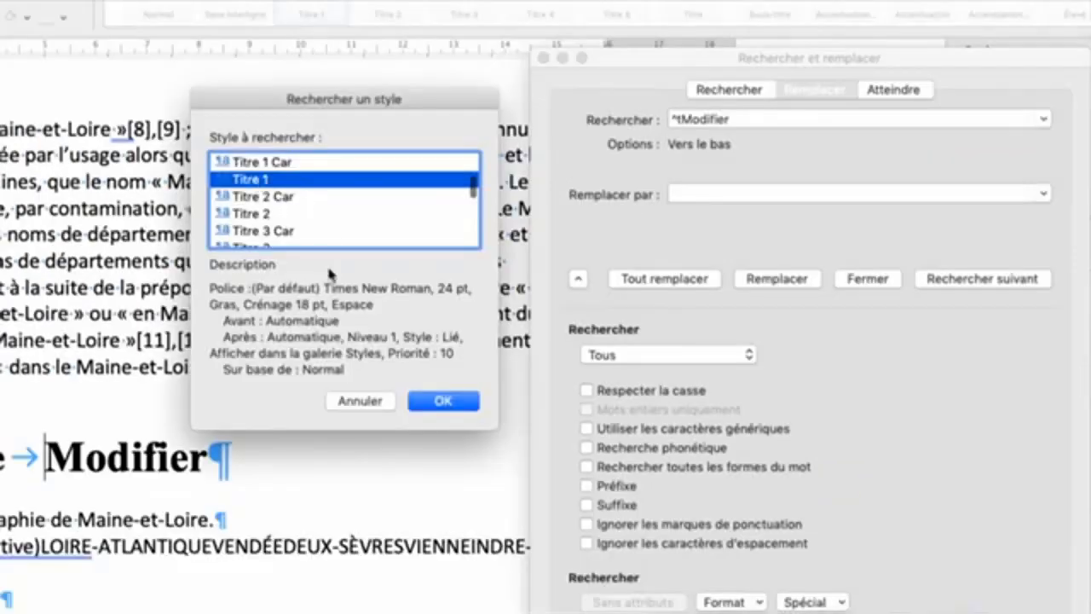
pyautogui.click(436, 402)
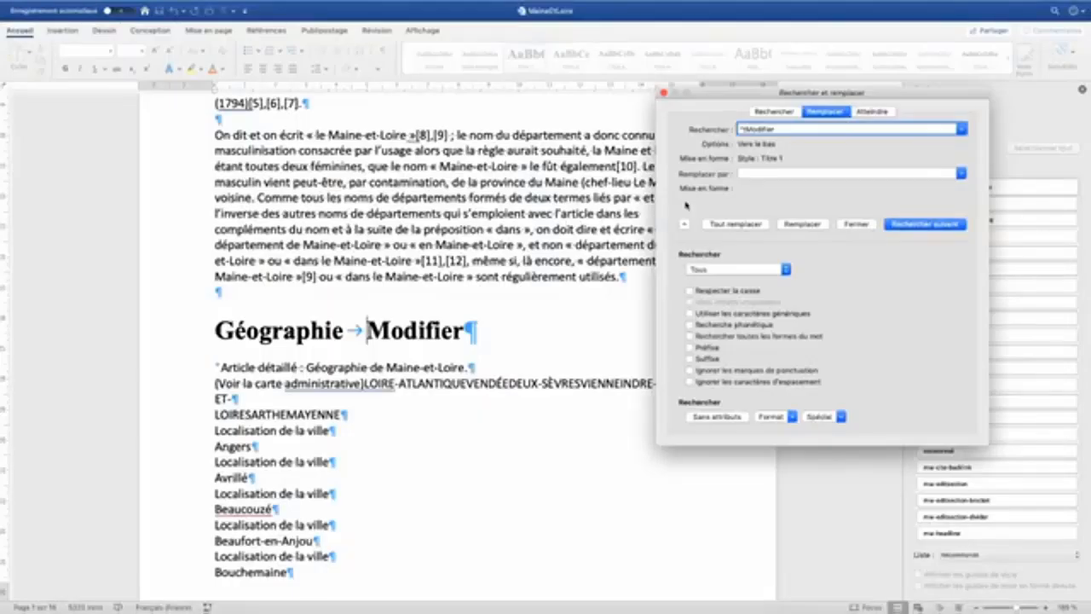
pyautogui.click(736, 224)
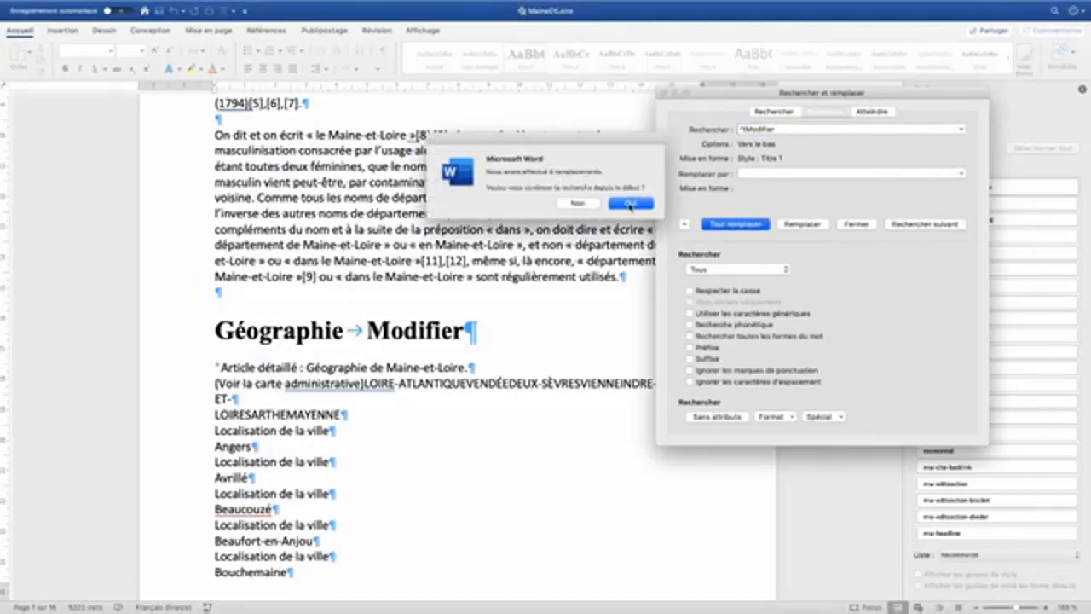
pyautogui.click(578, 204)
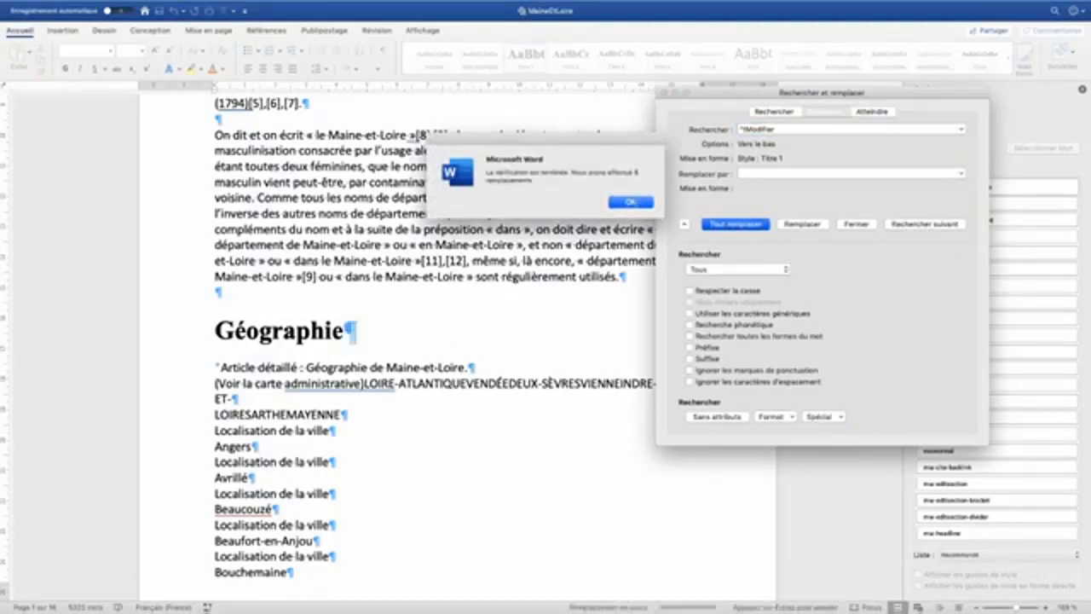
pyautogui.click(636, 205)
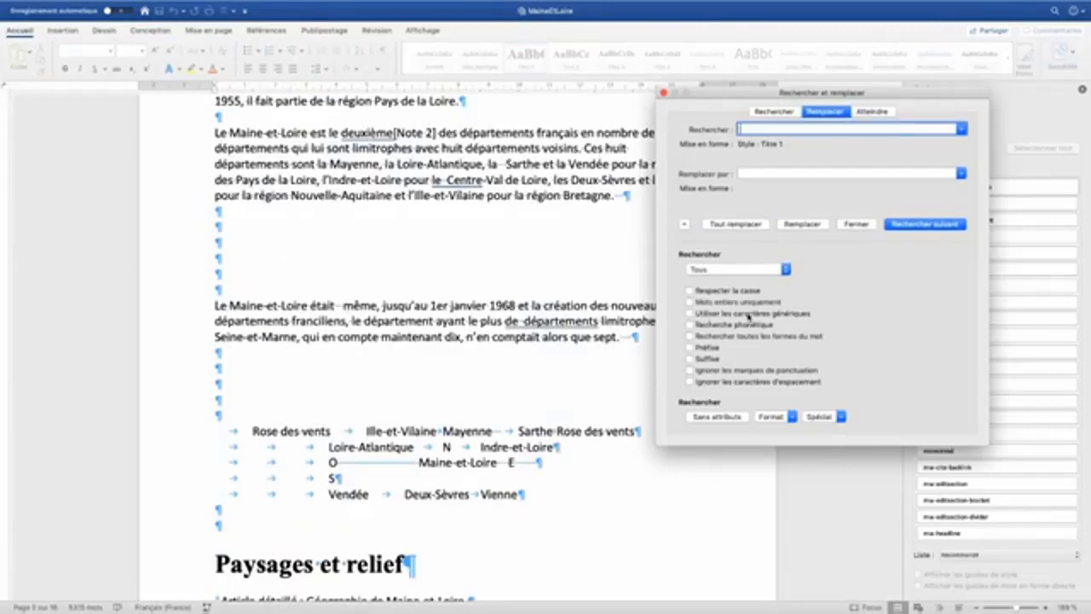
# Enable wildcard characters for the search and clear the Titre 1 search formatting.
pyautogui.click(688, 313)
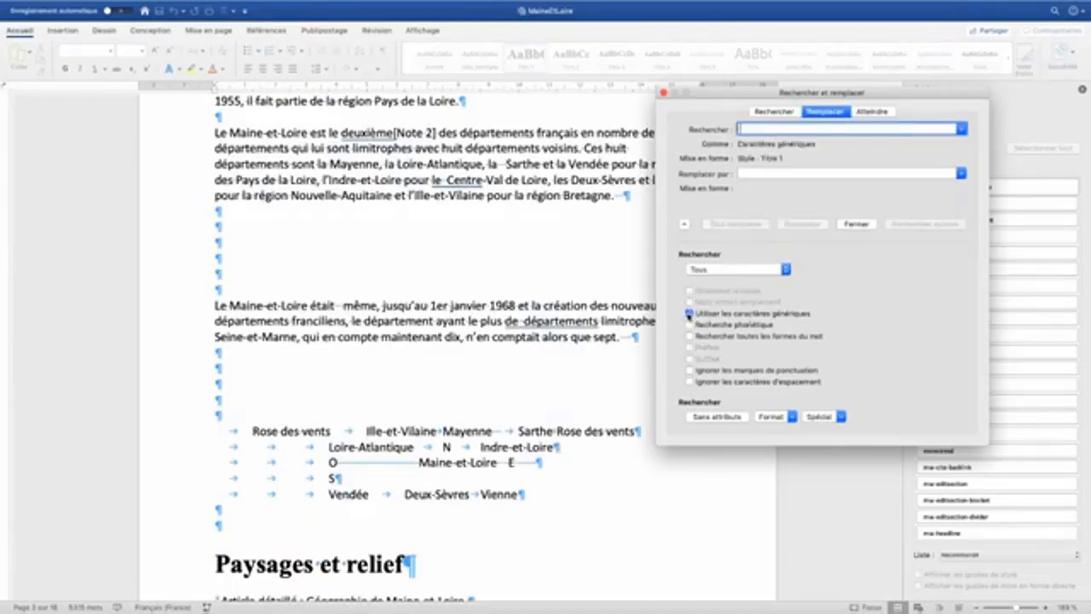
pyautogui.click(839, 417)
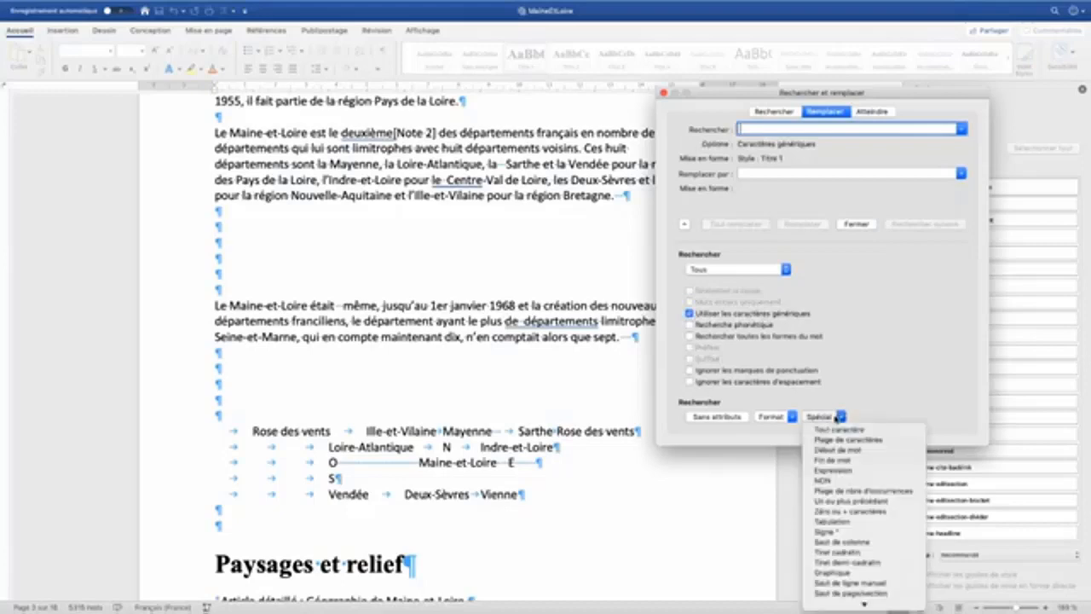
pyautogui.click(889, 344)
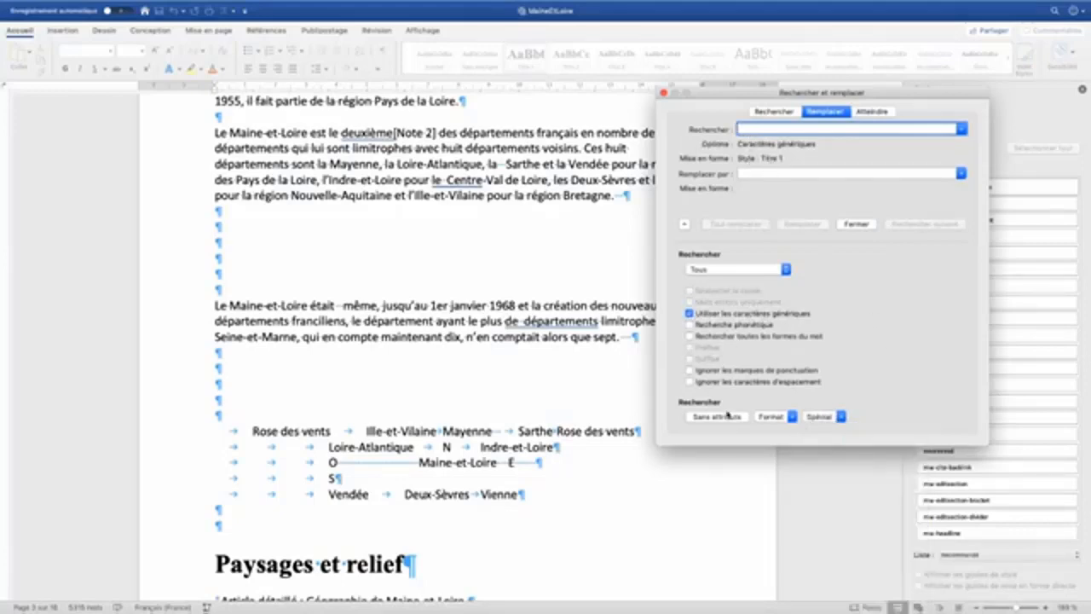
# Insert three extra tabs before the S in the Rose des vents block and select that line's leading tabs.
pyautogui.click(288, 449)
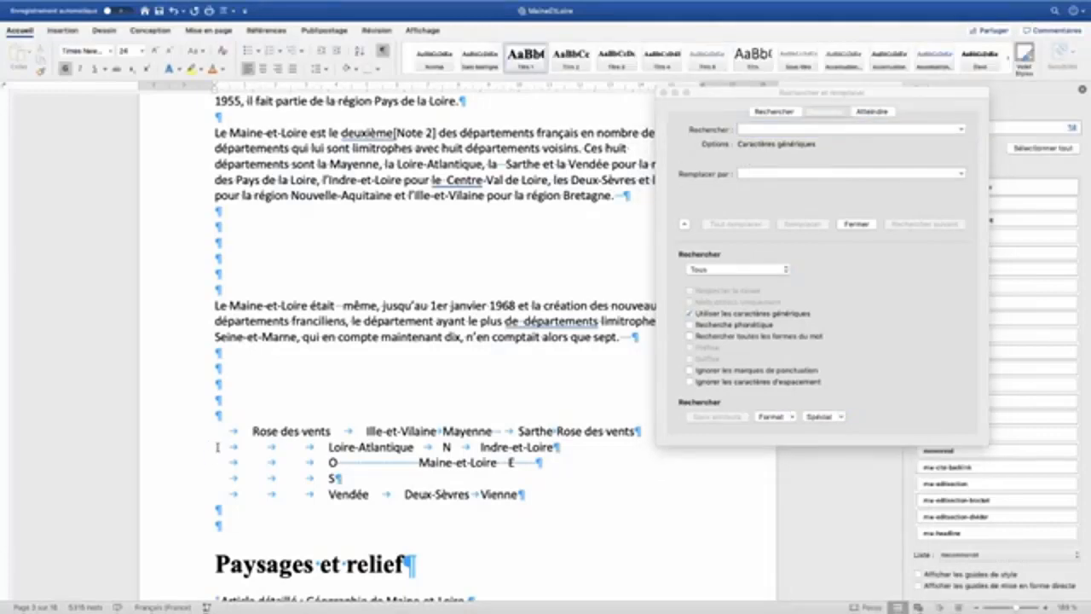
pyautogui.moveTo(323, 447); pyautogui.dragTo(222, 452)
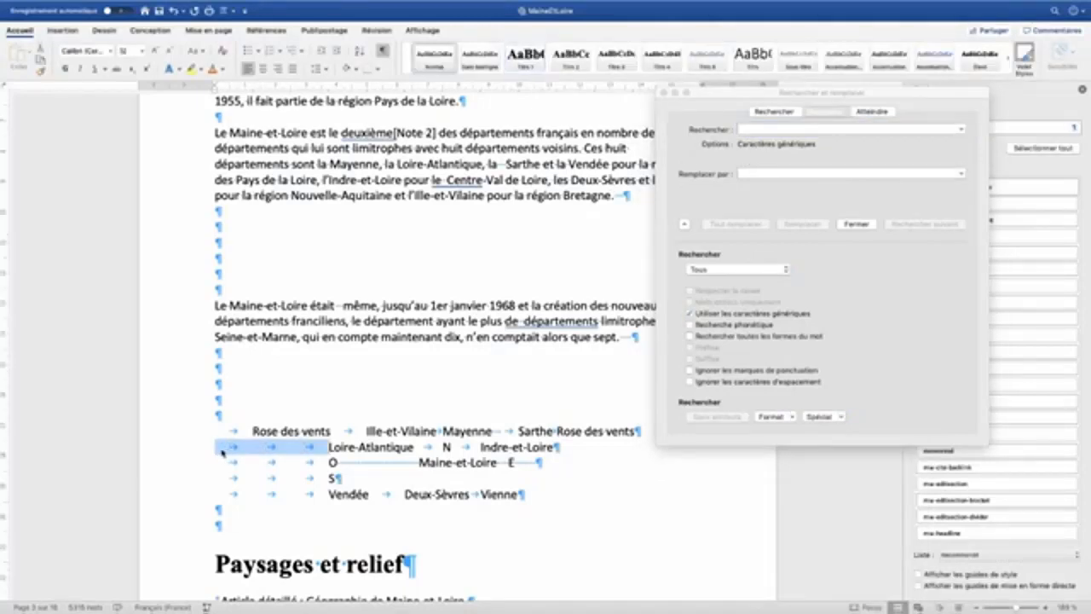
pyautogui.click(296, 455)
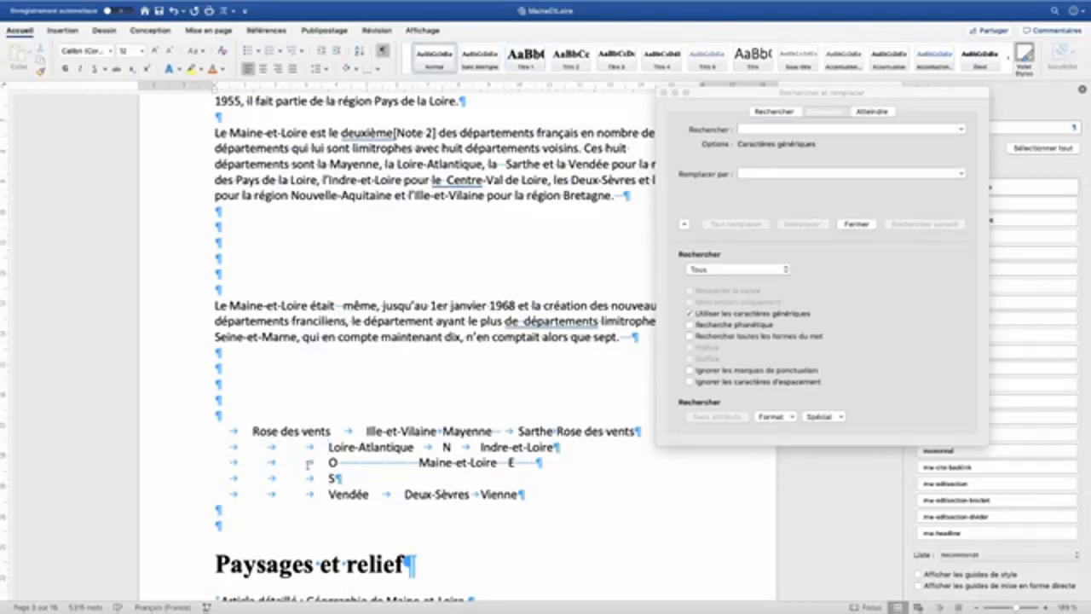
pyautogui.moveTo(331, 462); pyautogui.dragTo(229, 472)
pyautogui.click(325, 479)
pyautogui.press('Tab')
pyautogui.press('Tab')
pyautogui.moveTo(443, 478); pyautogui.dragTo(216, 479)
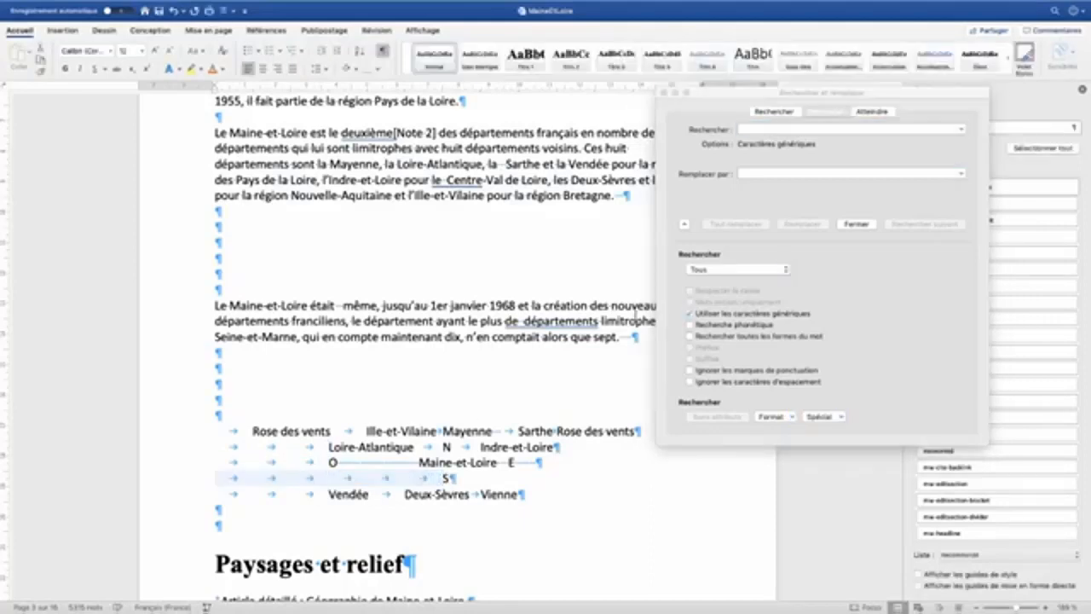
# Insert the special Tabulation character as the wildcard search text.
pyautogui.click(750, 131)
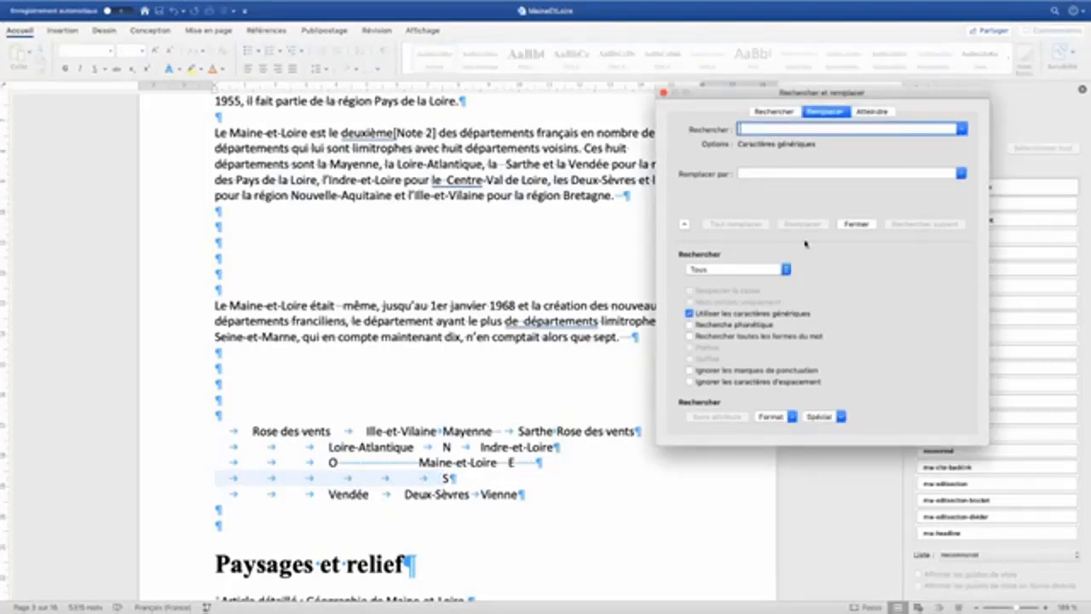
pyautogui.click(833, 417)
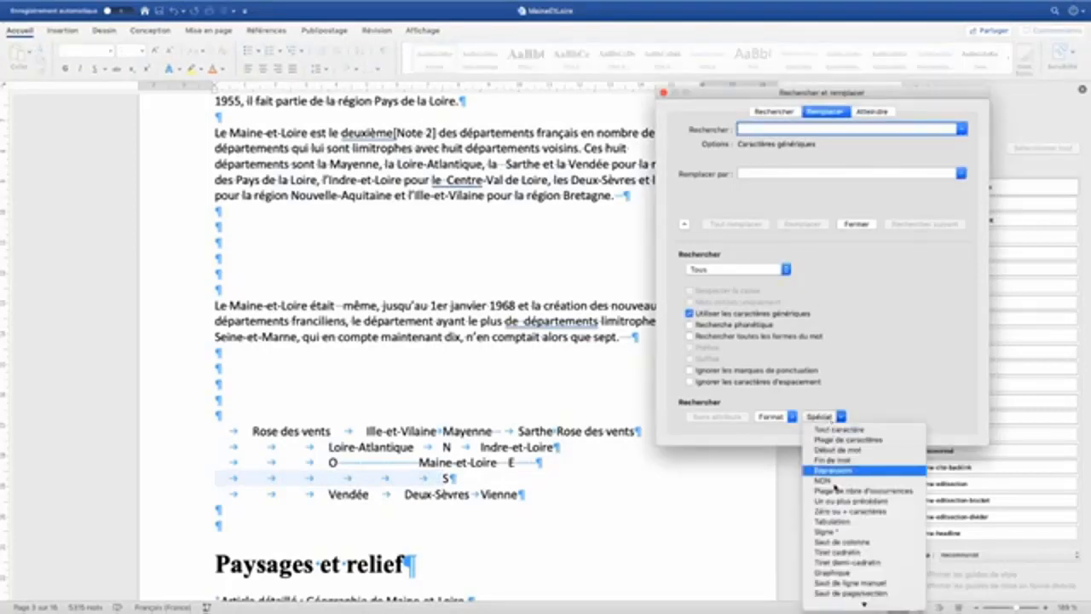
pyautogui.click(839, 526)
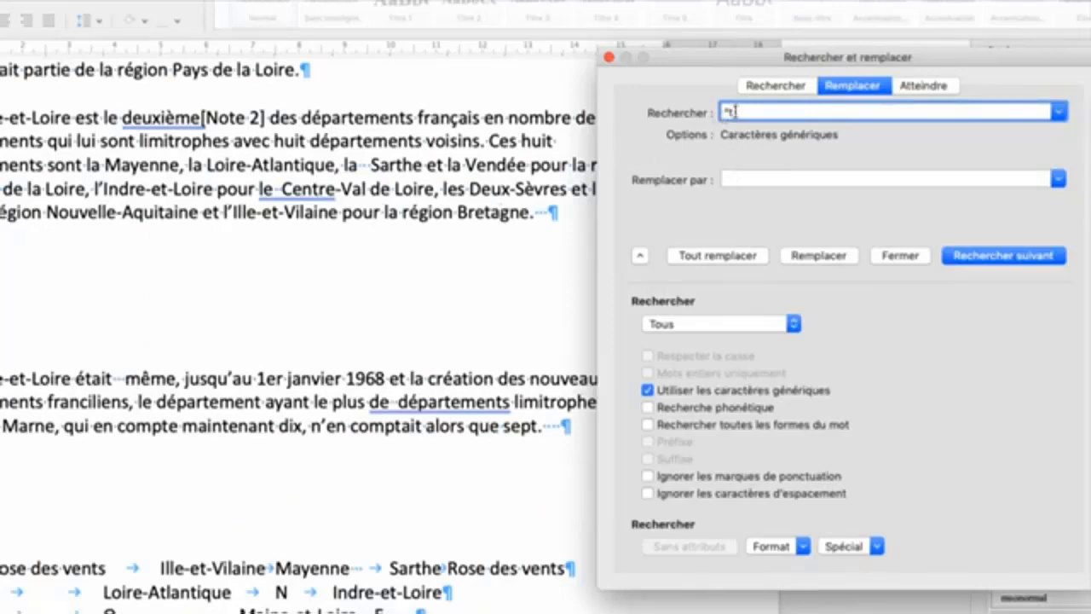
# Add an occurrence range (Plage de nbre d'occurrences) to the search text, making it ^t{2;} to match two or more tabs.
pyautogui.click(383, 571)
pyautogui.doubleClick(380, 568)
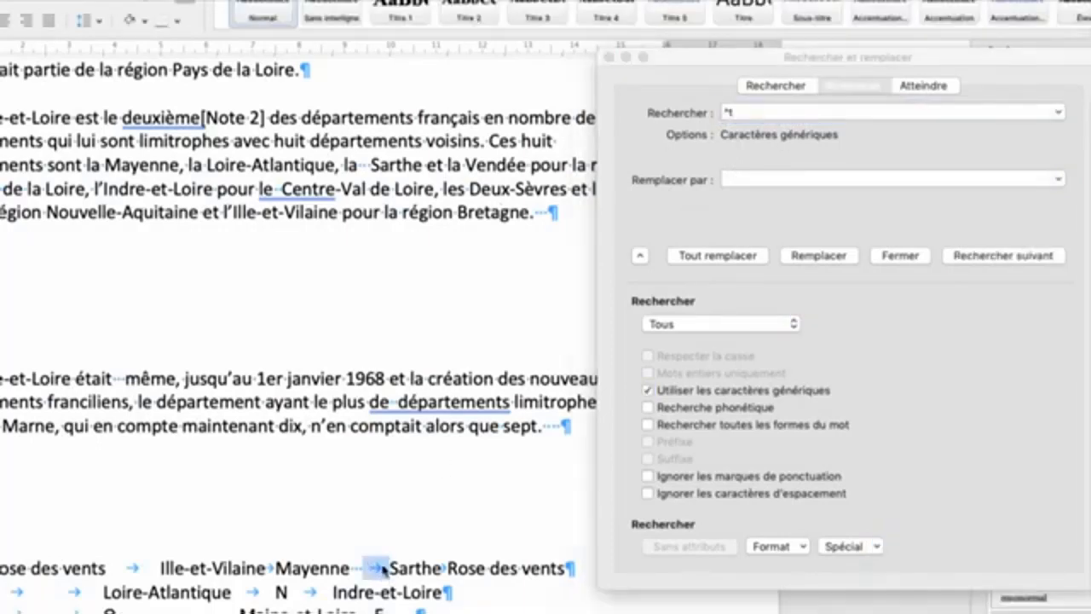
pyautogui.click(738, 113)
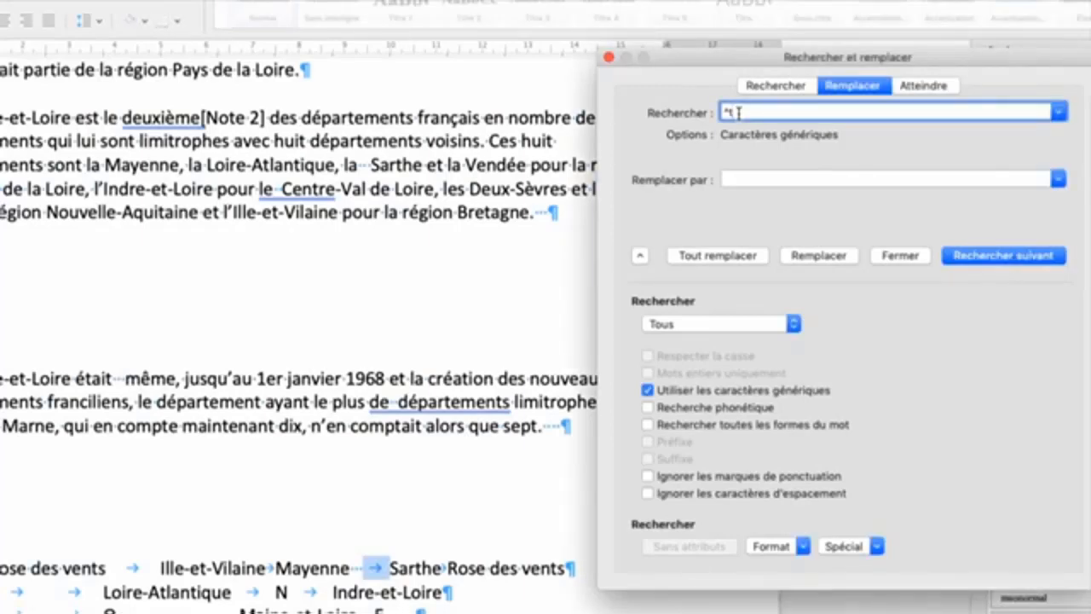
pyautogui.click(848, 545)
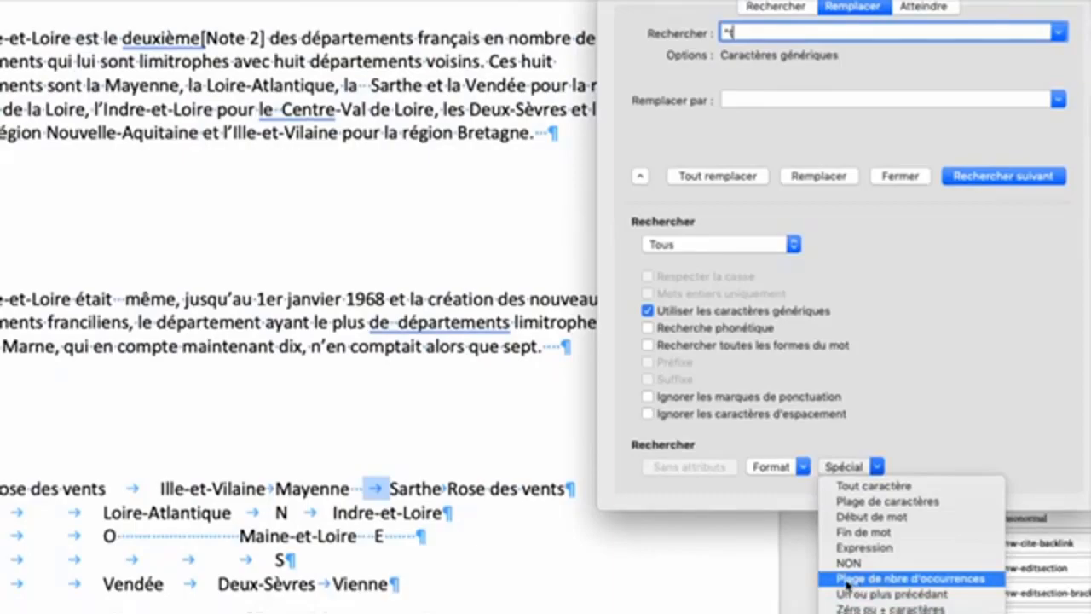
pyautogui.click(857, 581)
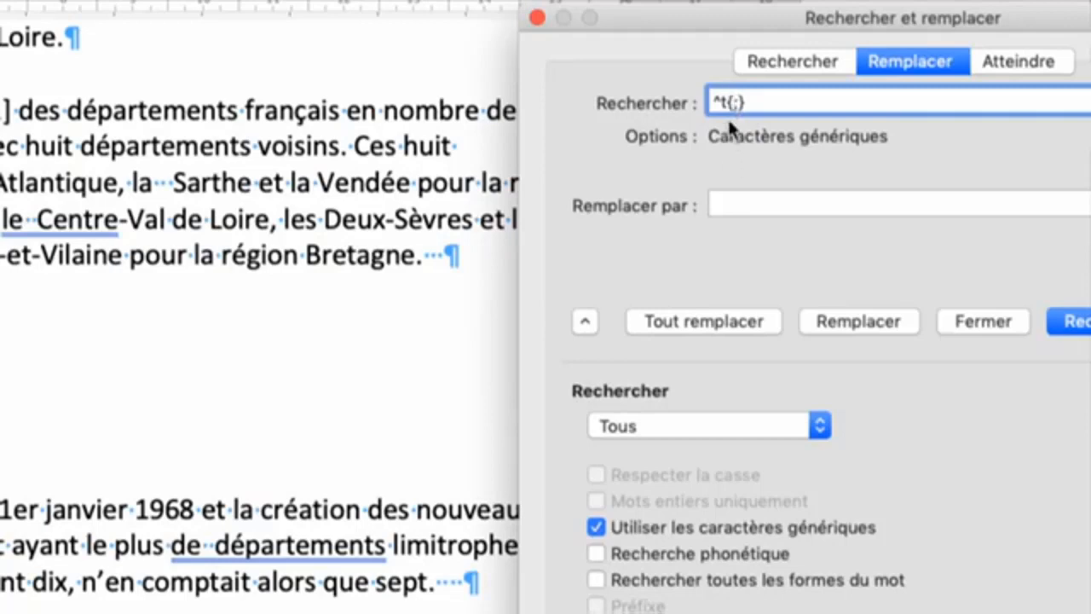
pyautogui.write('2')
pyautogui.click(749, 109)
pyautogui.write('8')
pyautogui.press('BackSpace')
# Set the replacement to ^t and replace all repeated tabs in the selected Rose des vents block.
pyautogui.click(724, 200)
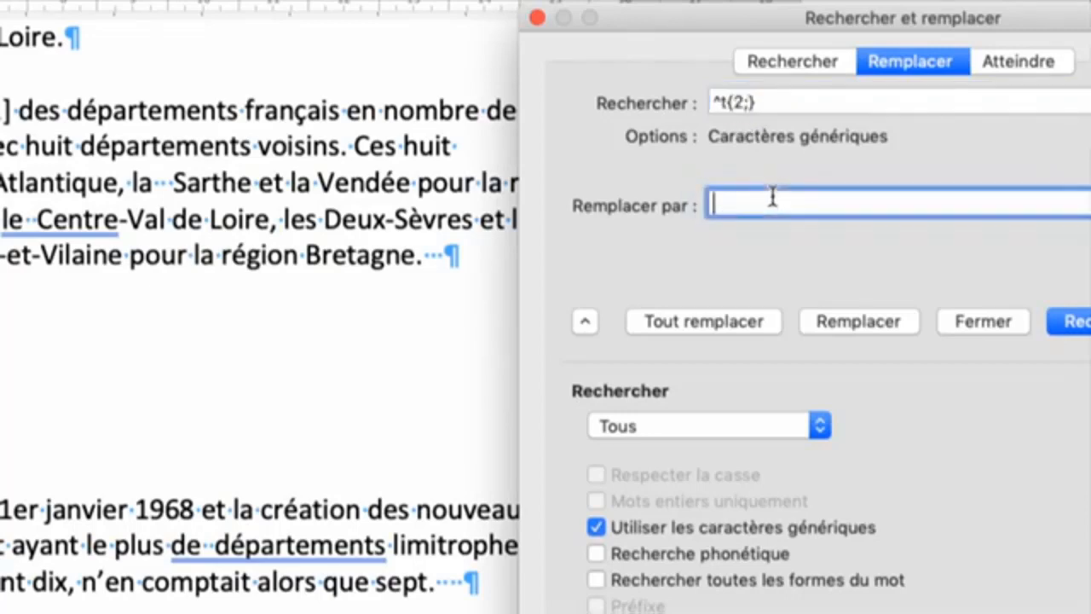
pyautogui.write('^t')
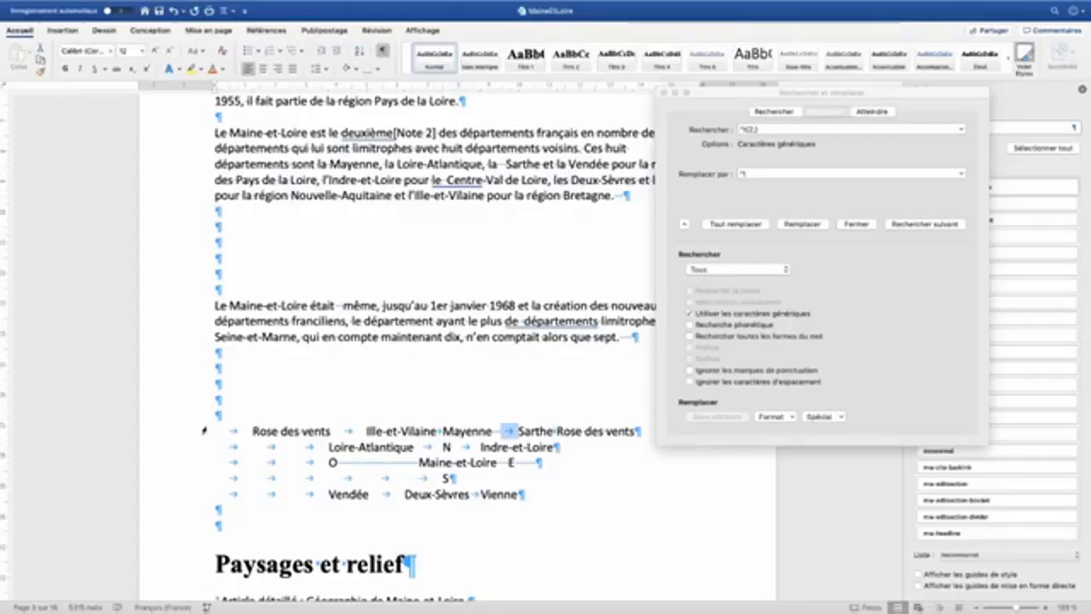
pyautogui.moveTo(203, 430); pyautogui.dragTo(196, 500)
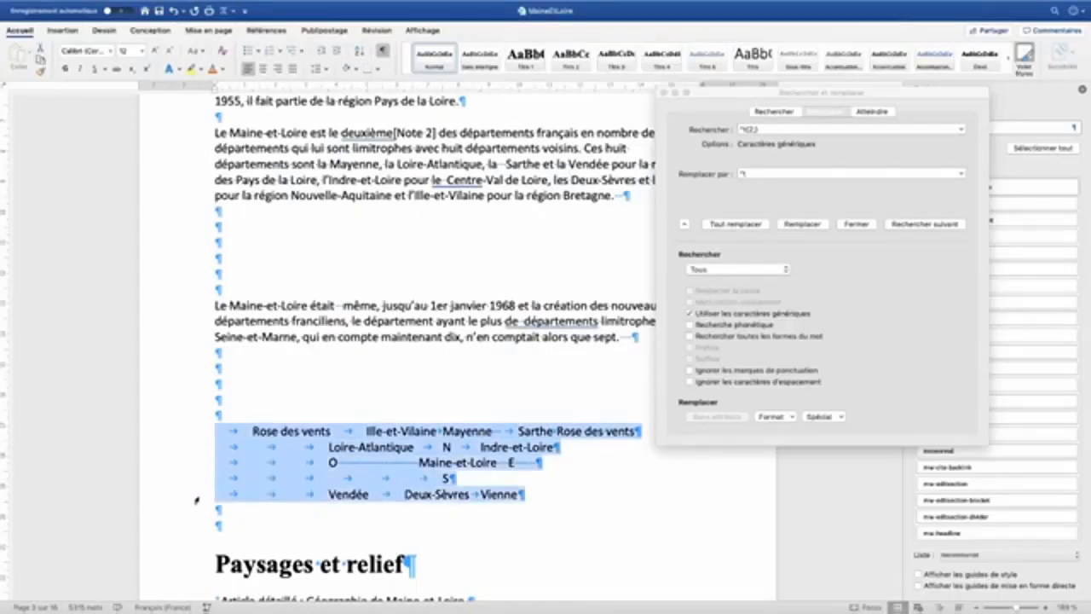
pyautogui.click(747, 225)
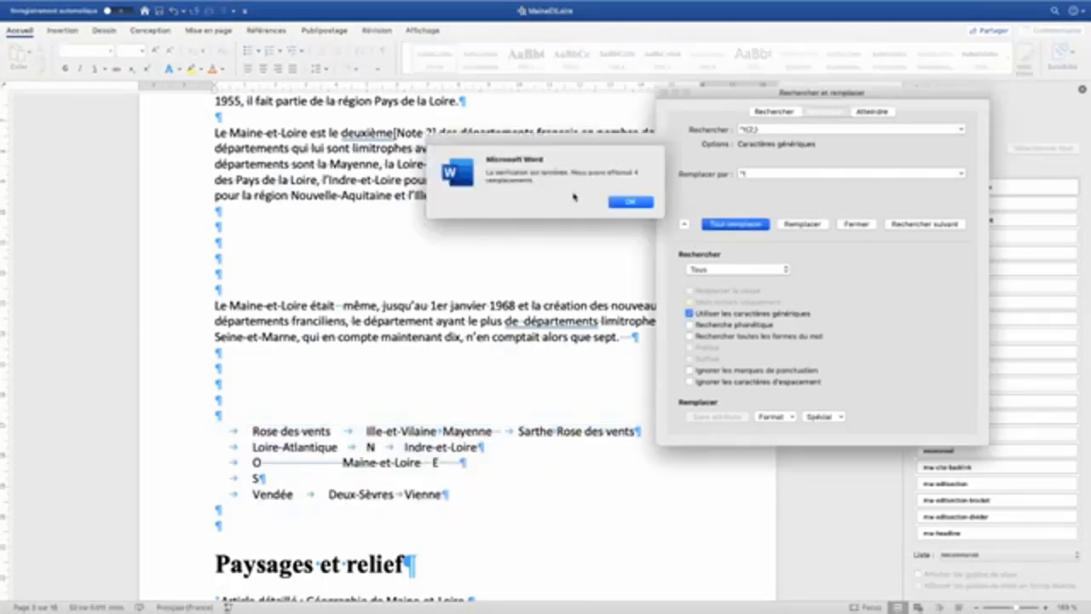
pyautogui.click(633, 205)
pyautogui.click(246, 316)
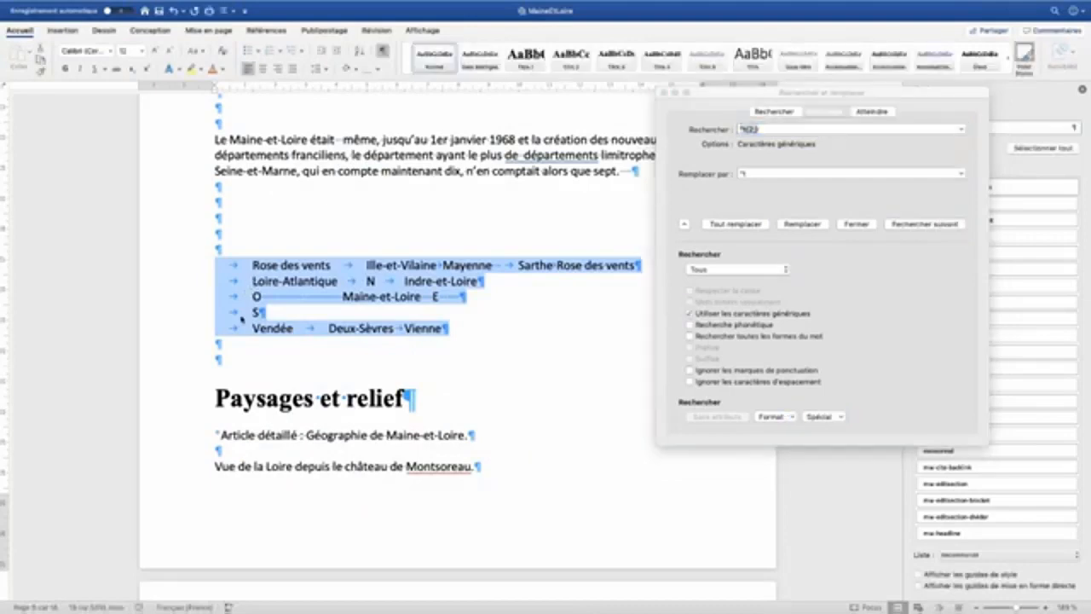
pyautogui.click(247, 315)
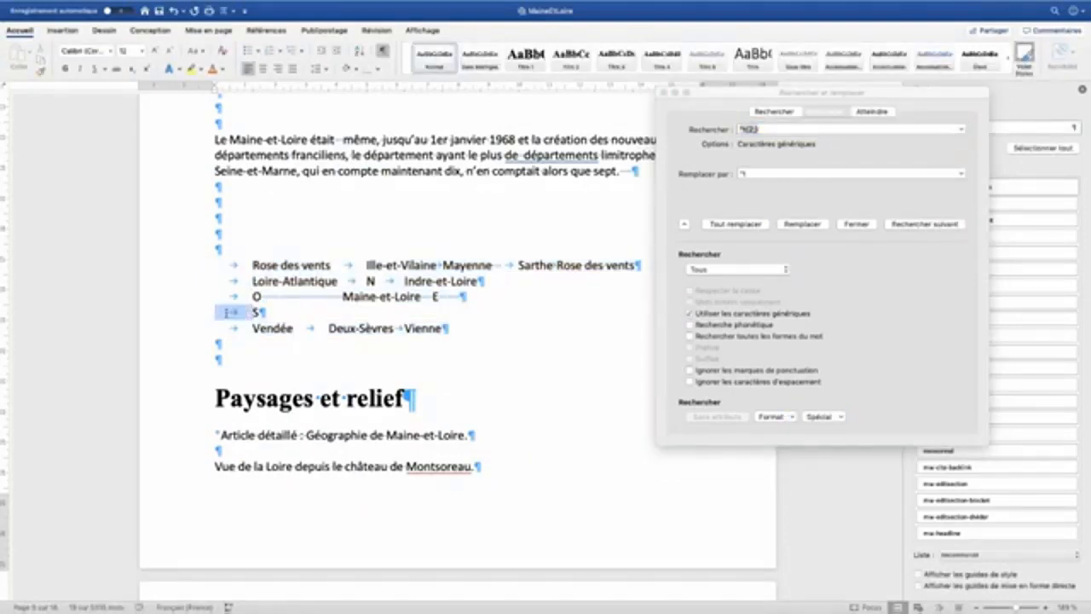
# Change the search text to a space followed by {2;} and the replacement to a single space.
pyautogui.moveTo(264, 296); pyautogui.dragTo(331, 296)
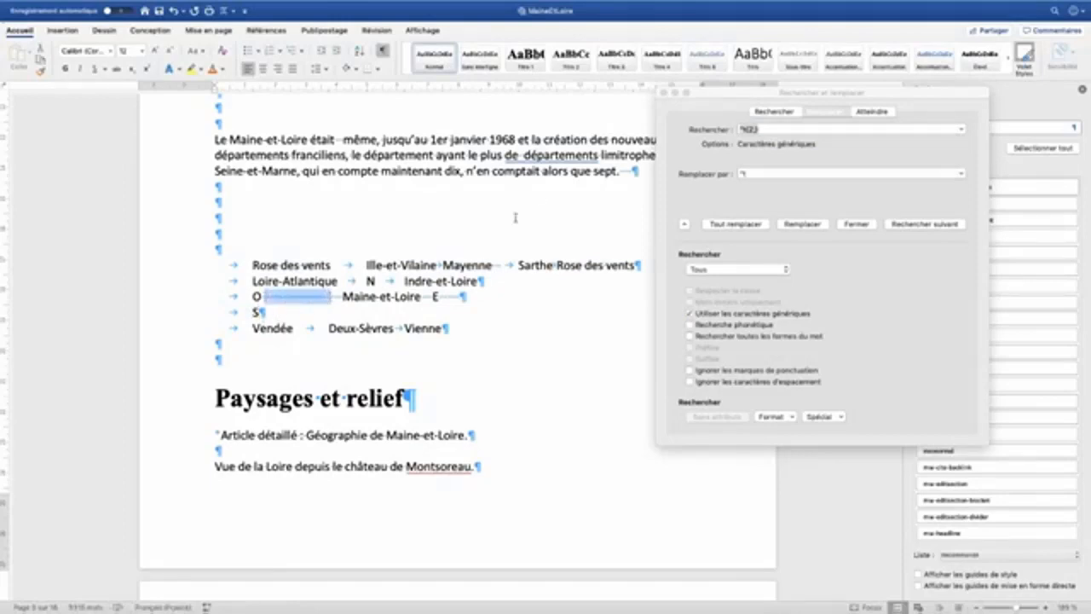
pyautogui.click(628, 171)
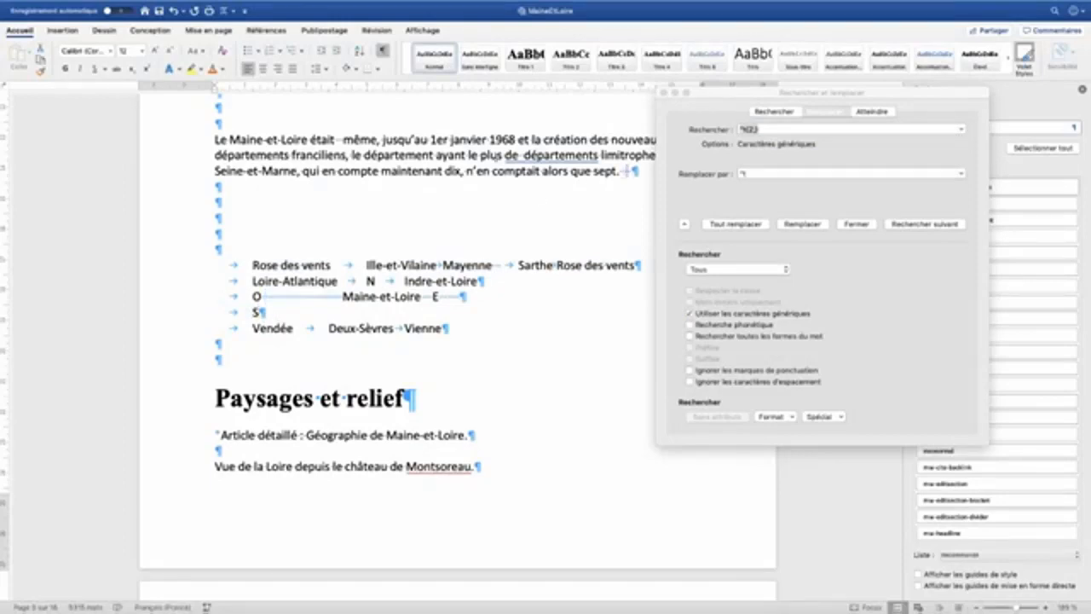
pyautogui.moveTo(524, 155); pyautogui.dragTo(514, 155)
pyautogui.click(753, 130)
pyautogui.press('BackSpace')
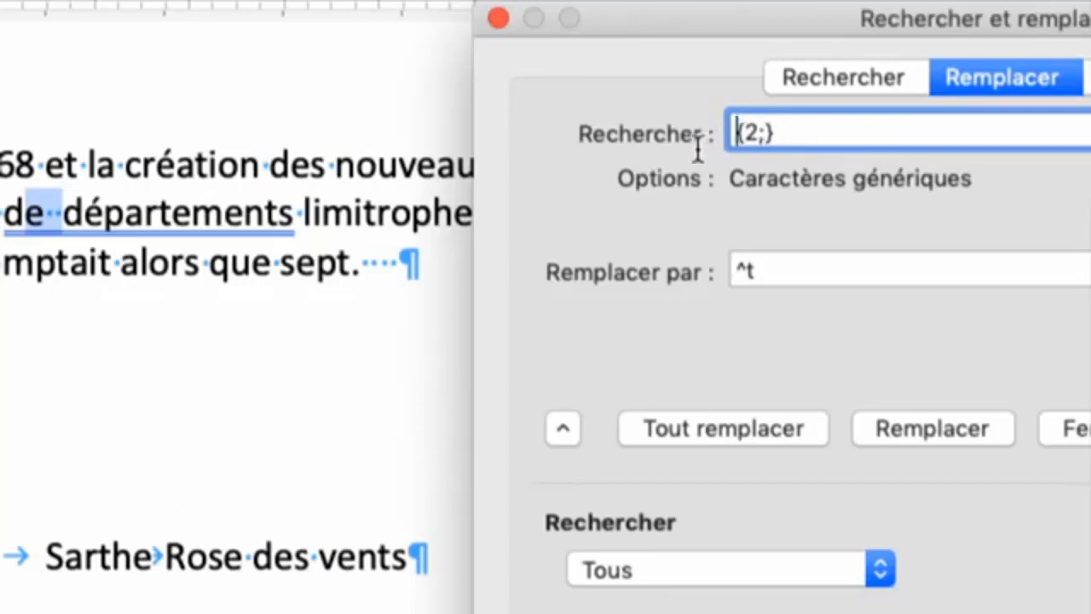
pyautogui.moveTo(755, 269); pyautogui.dragTo(738, 269)
pyautogui.press('BackSpace')
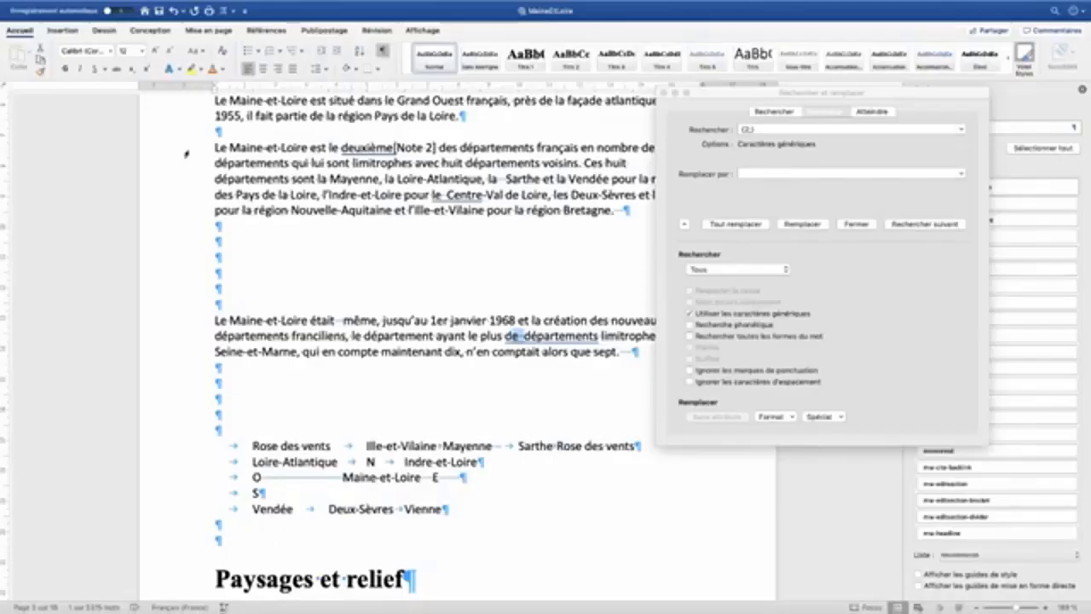
# Replace all repeated spaces from the paragraph on the deuxième département through the Rose des vents block.
pyautogui.moveTo(186, 152); pyautogui.dragTo(185, 522)
pyautogui.click(743, 224)
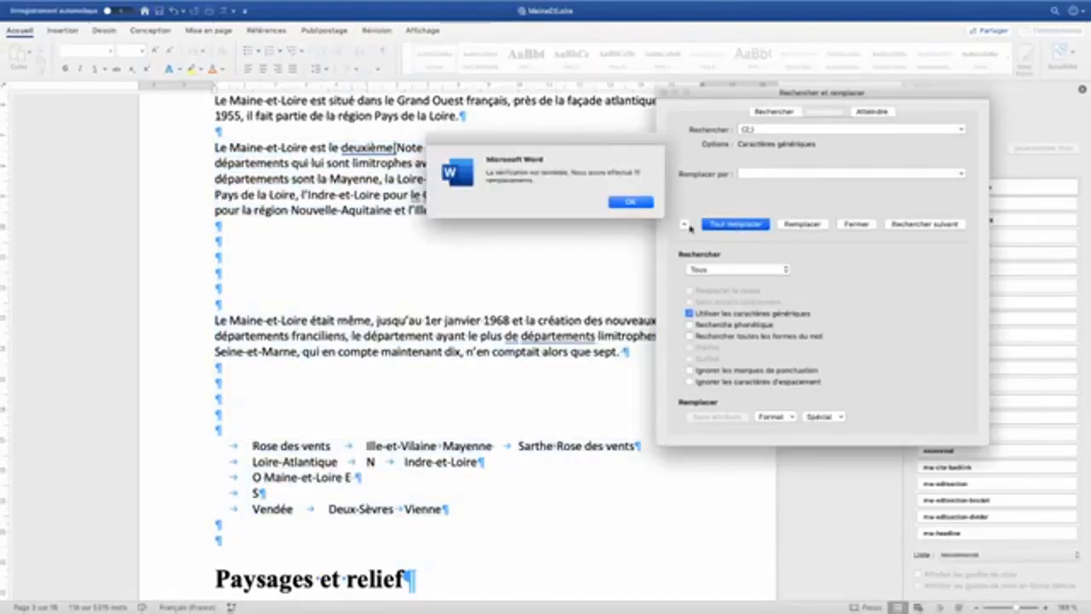
pyautogui.click(631, 202)
pyautogui.scroll(1, 264, 477)
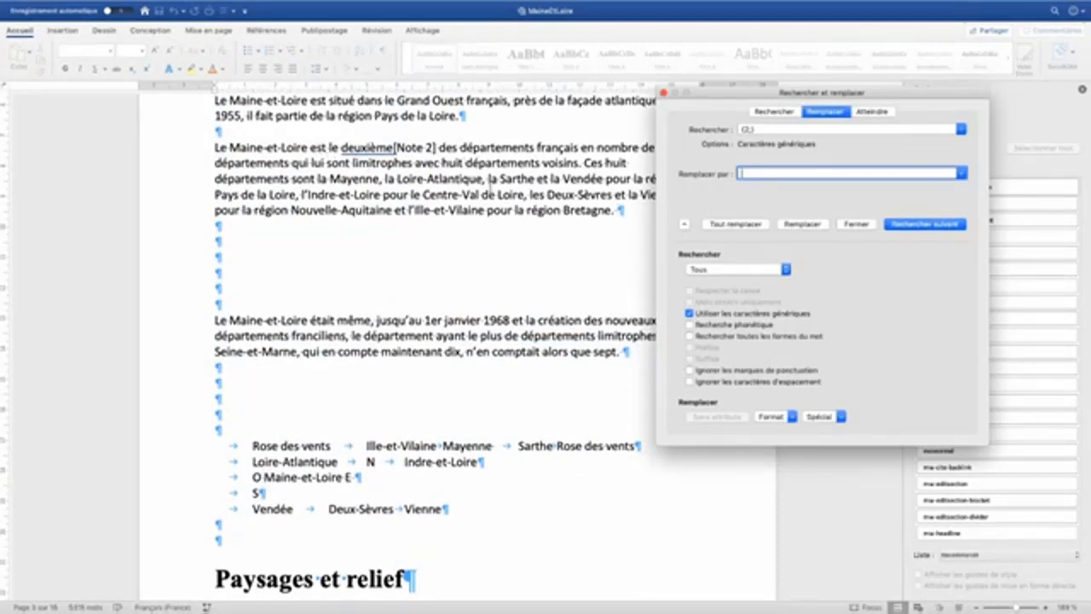
# Examine the empty paragraphs and check whether a paragraph mark is offered among the special characters for search and for replacement.
pyautogui.click(619, 212)
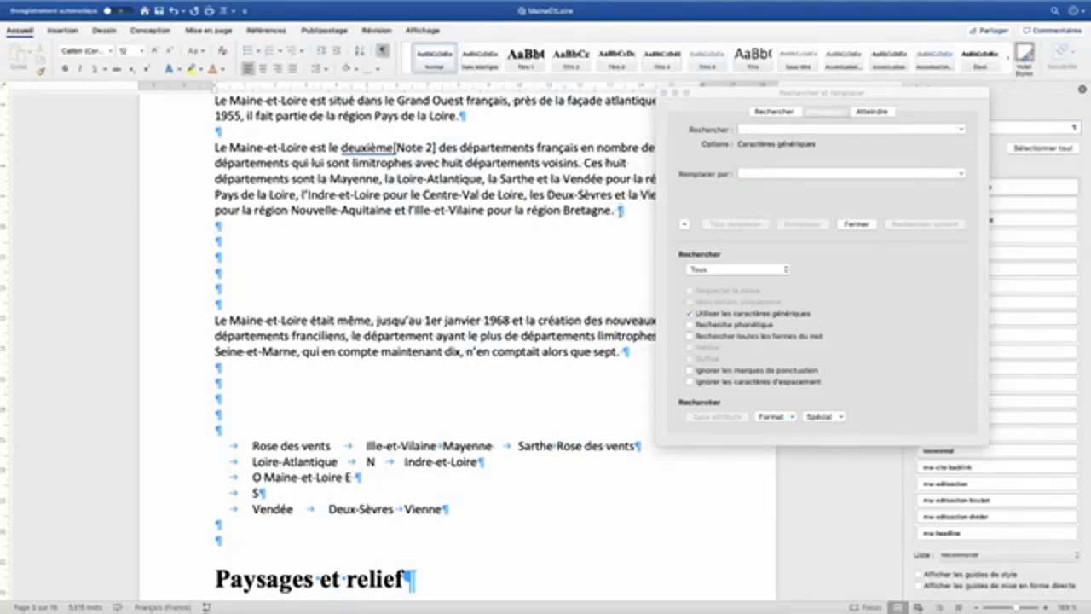
pyautogui.moveTo(213, 226); pyautogui.dragTo(210, 303)
pyautogui.click(249, 268)
pyautogui.click(750, 130)
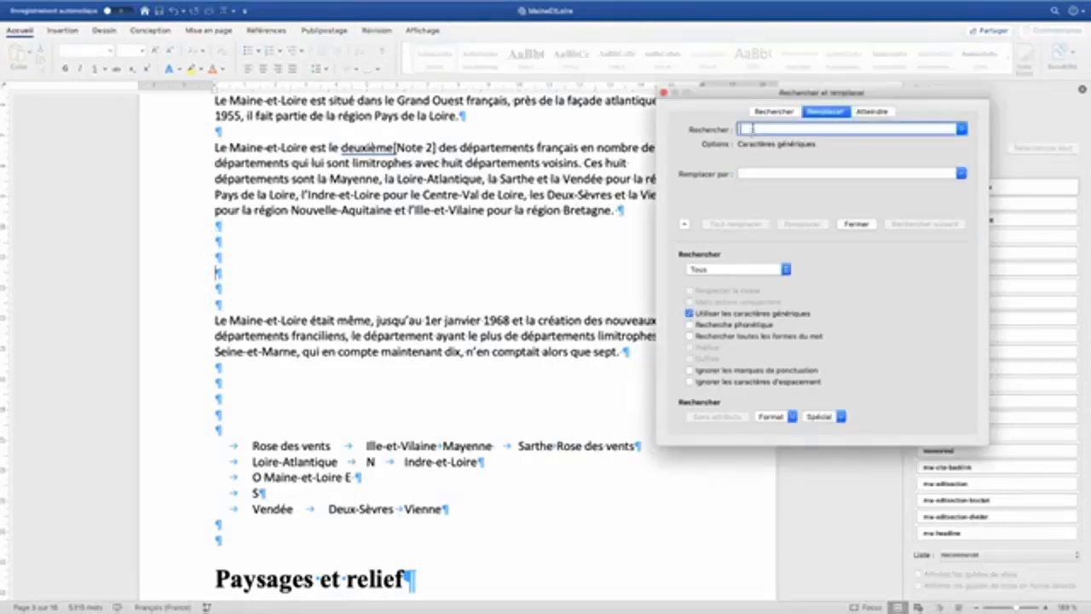
pyautogui.click(841, 416)
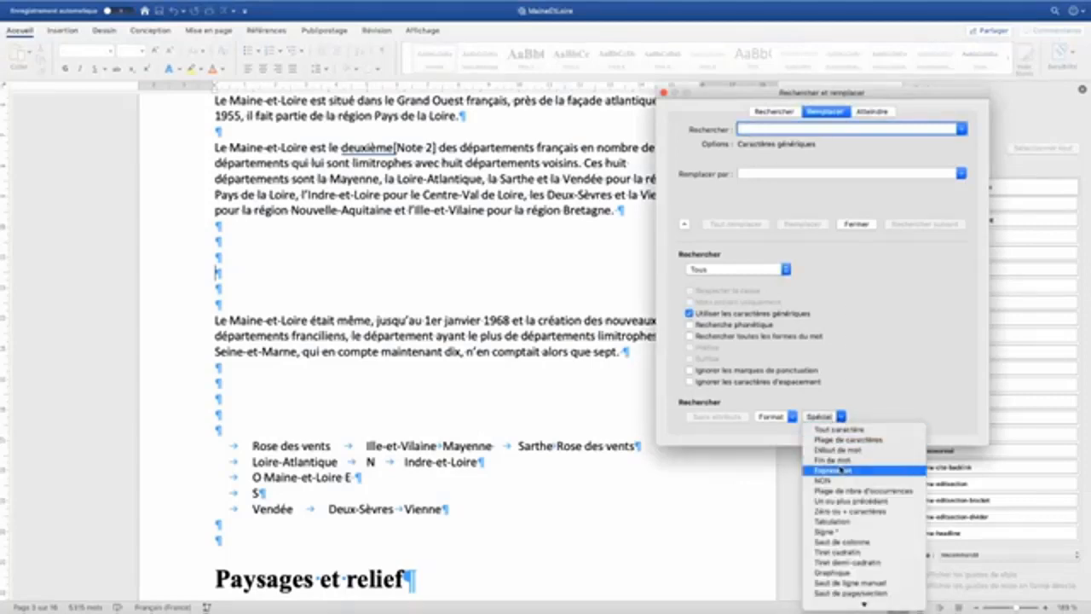
pyautogui.click(747, 181)
pyautogui.click(751, 173)
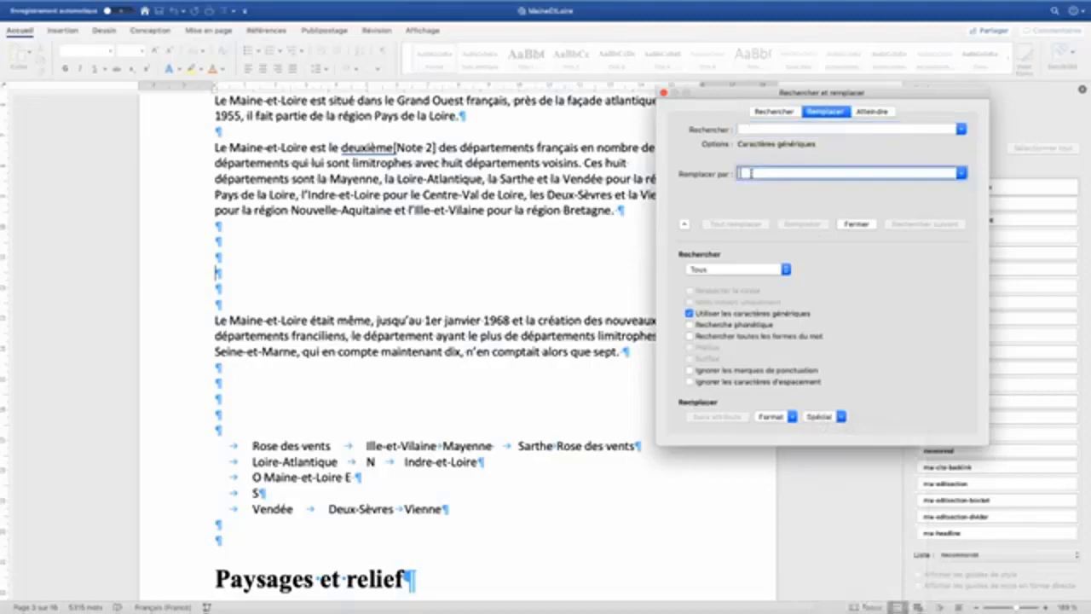
pyautogui.click(839, 416)
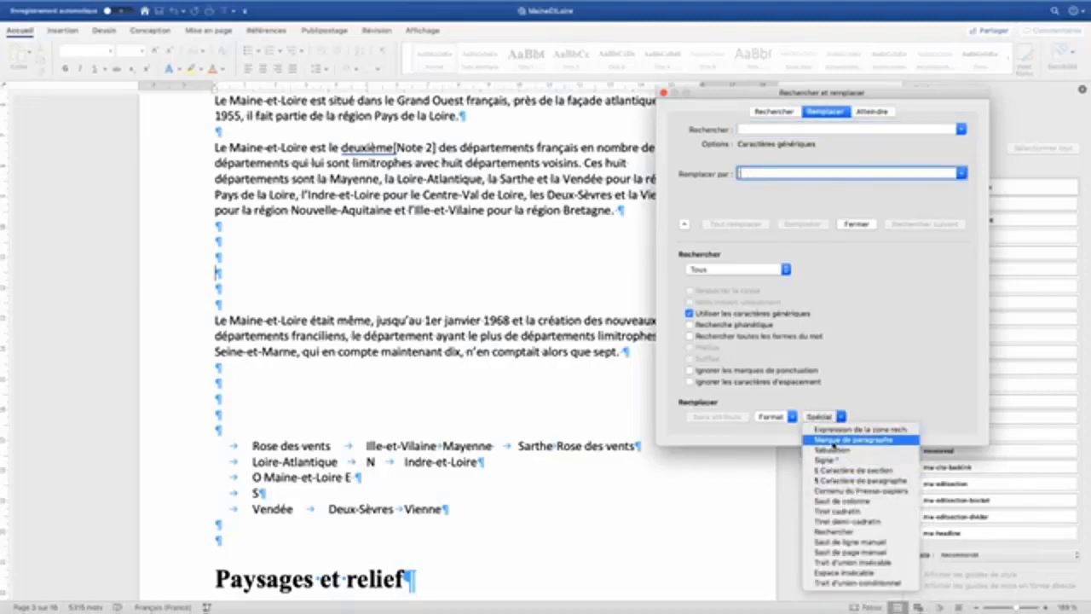
# Try to search for the next paragraph mark using ^p with wildcard characters enabled.
pyautogui.click(756, 130)
pyautogui.click(755, 129)
pyautogui.write('^p')
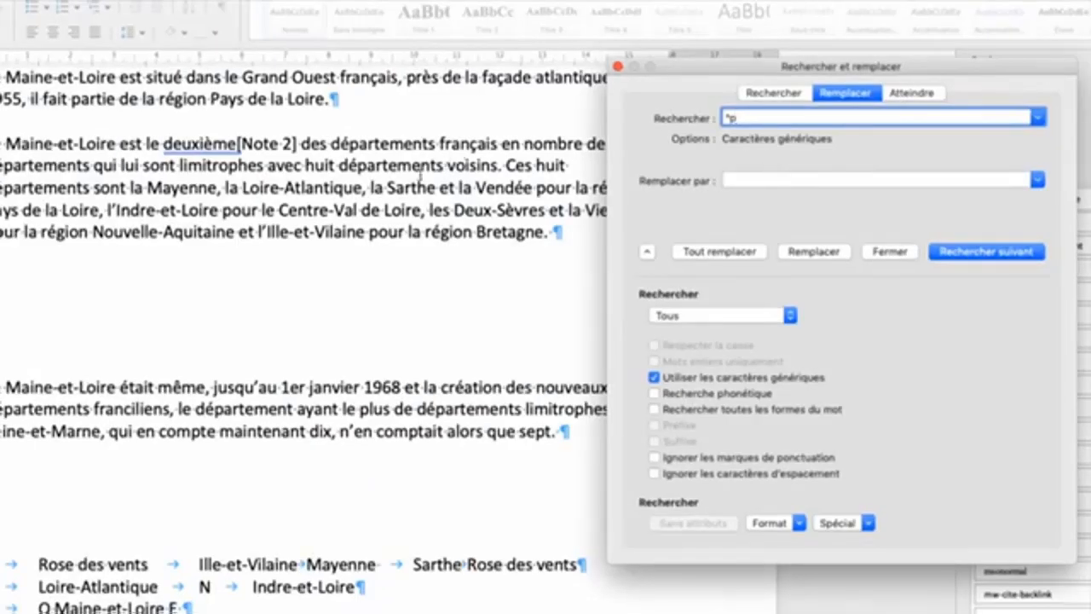
pyautogui.click(291, 189)
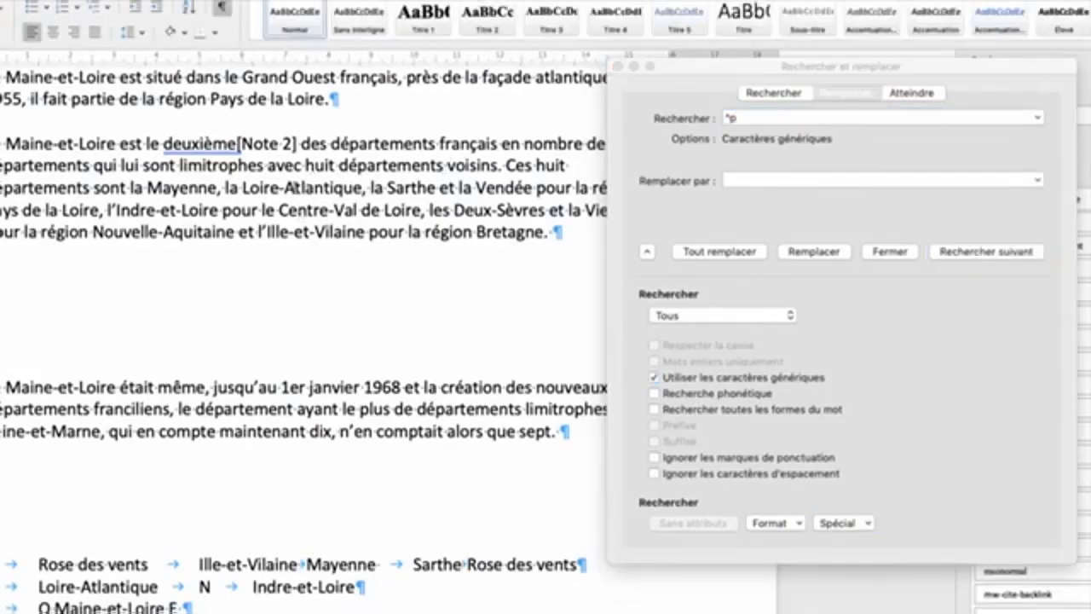
pyautogui.click(994, 253)
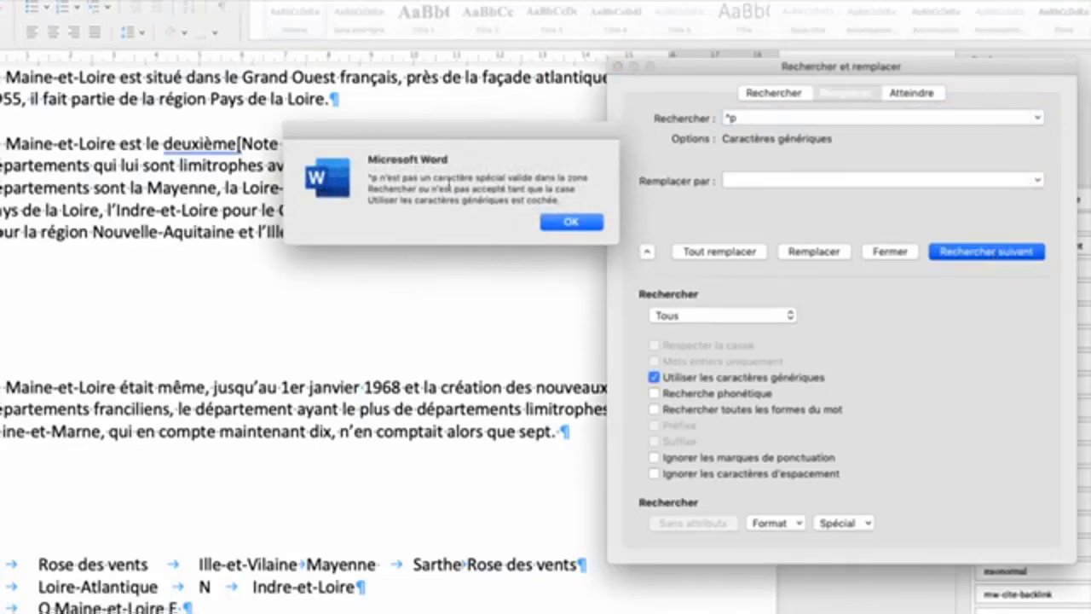
pyautogui.press('Return')
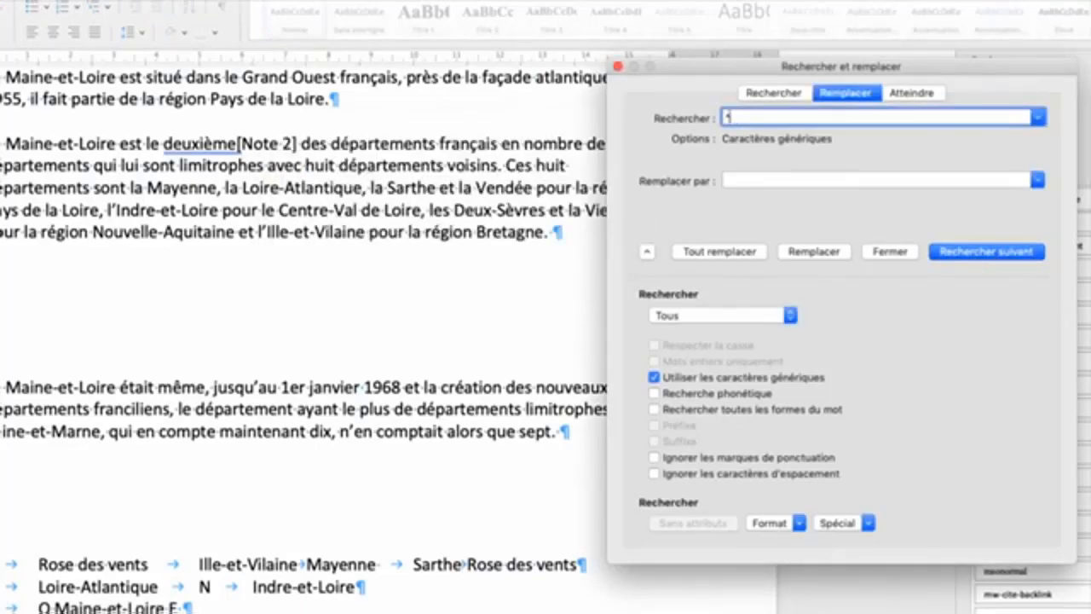
# Find the next paragraph mark using the character code ^13 as the search text.
pyautogui.write('^13')
pyautogui.click(315, 162)
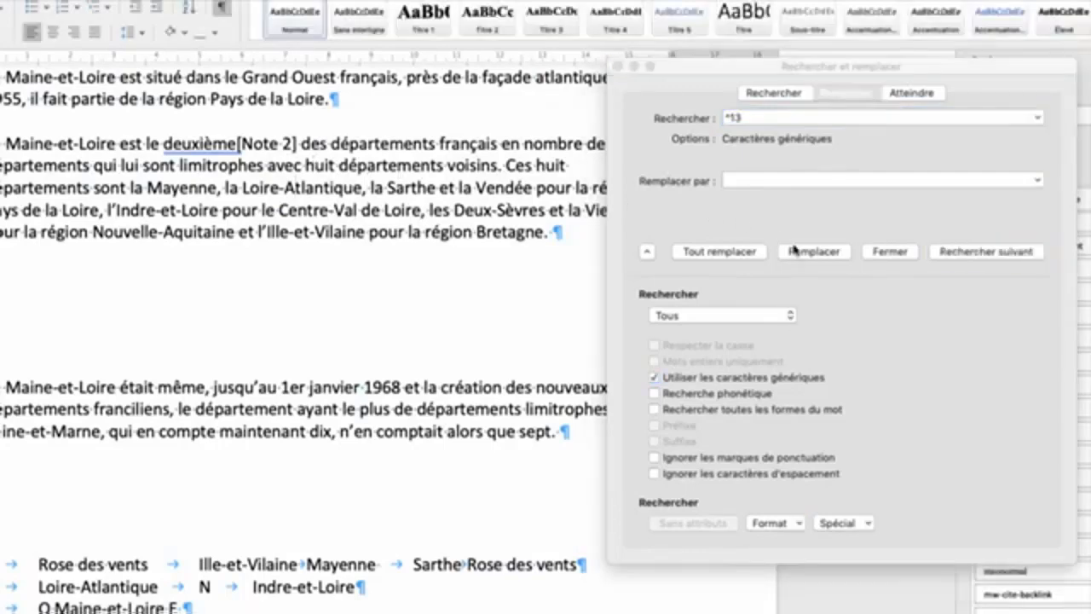
pyautogui.click(989, 251)
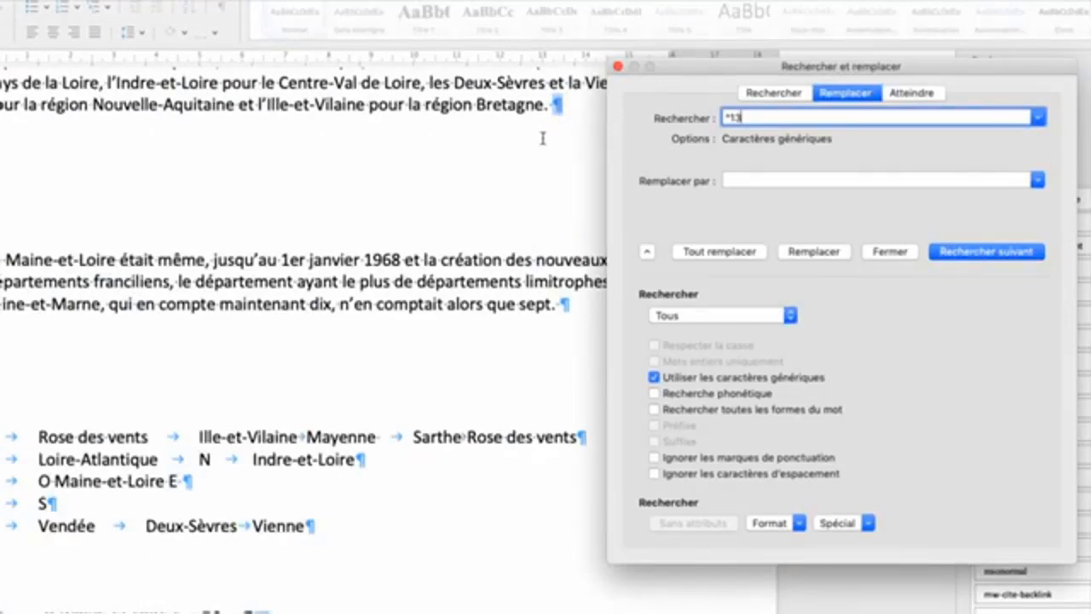
# Find the next tab using the character code ^9 as the search text.
pyautogui.press('BackSpace')
pyautogui.press('BackSpace')
pyautogui.click(399, 104)
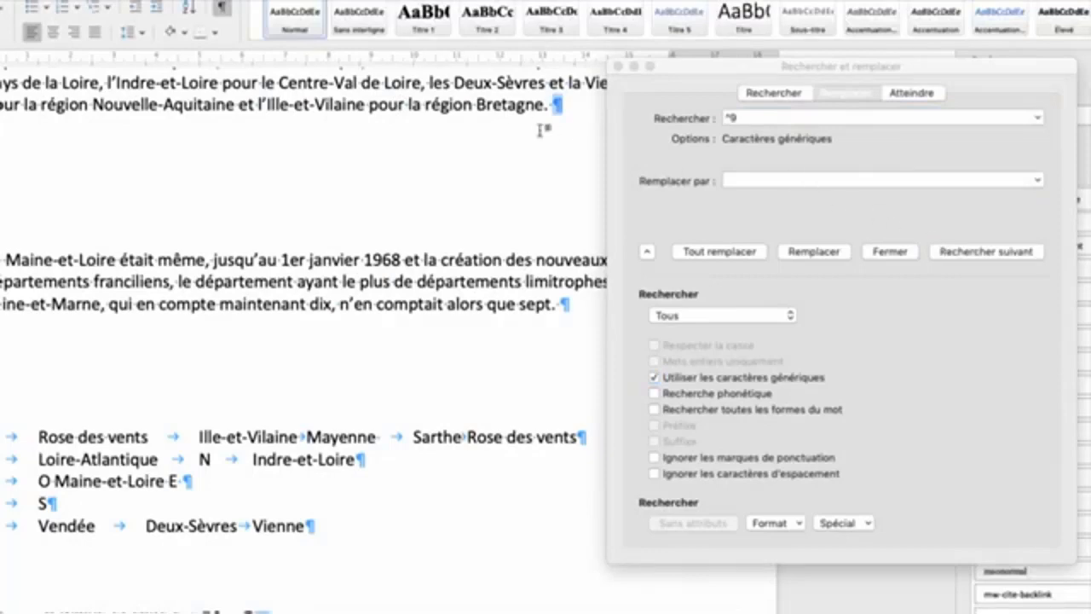
pyautogui.click(987, 252)
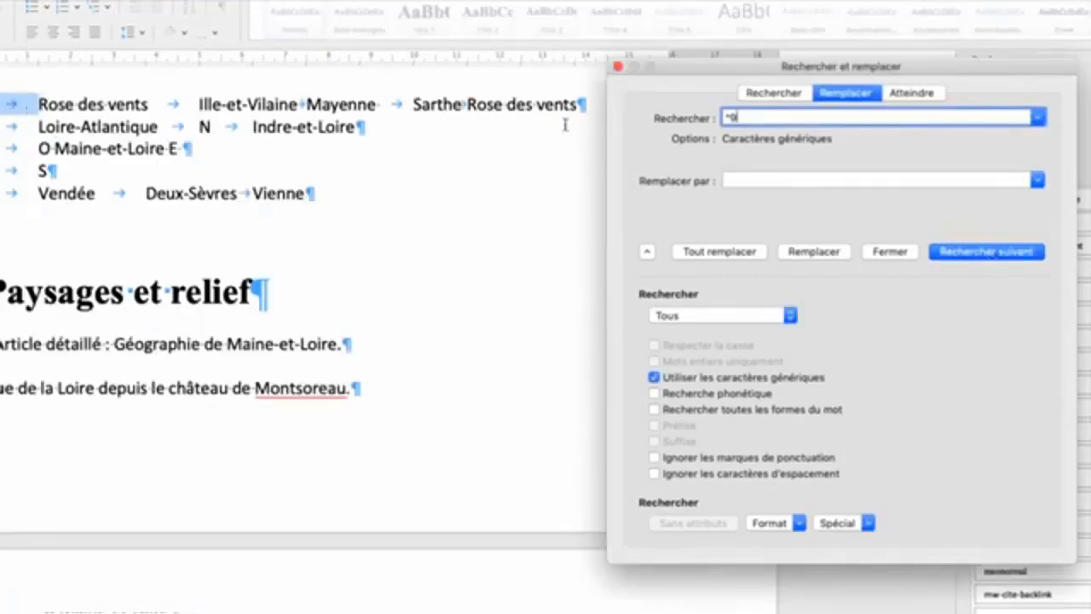
# Replace all runs of two or more paragraph marks, searched as ^13{2;}, with the special Marque de paragraphe (^p).
pyautogui.press('BackSpace')
pyautogui.write('13{2;')
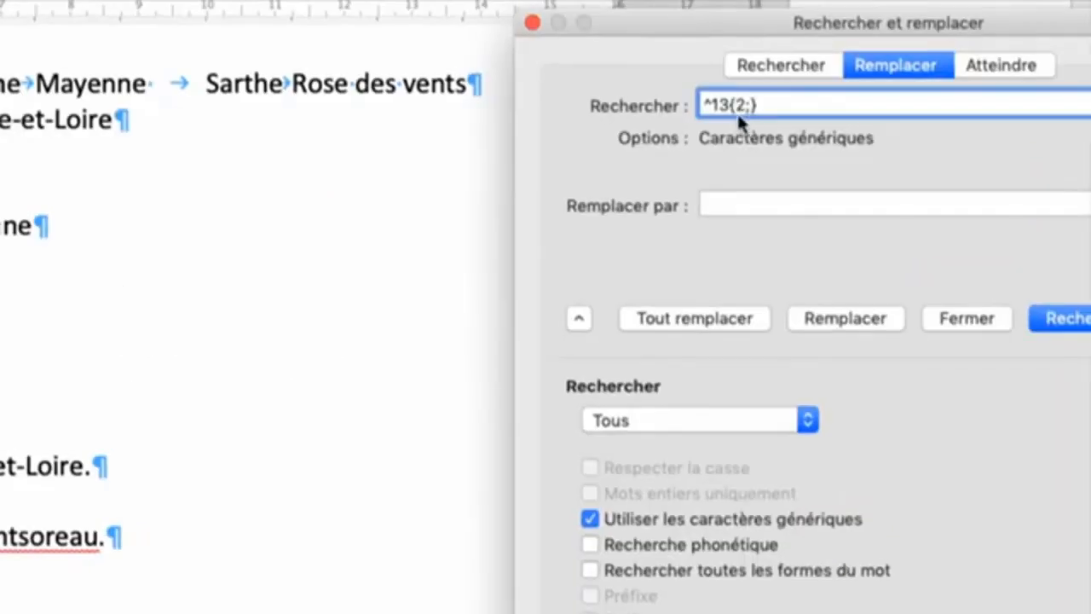
pyautogui.click(731, 201)
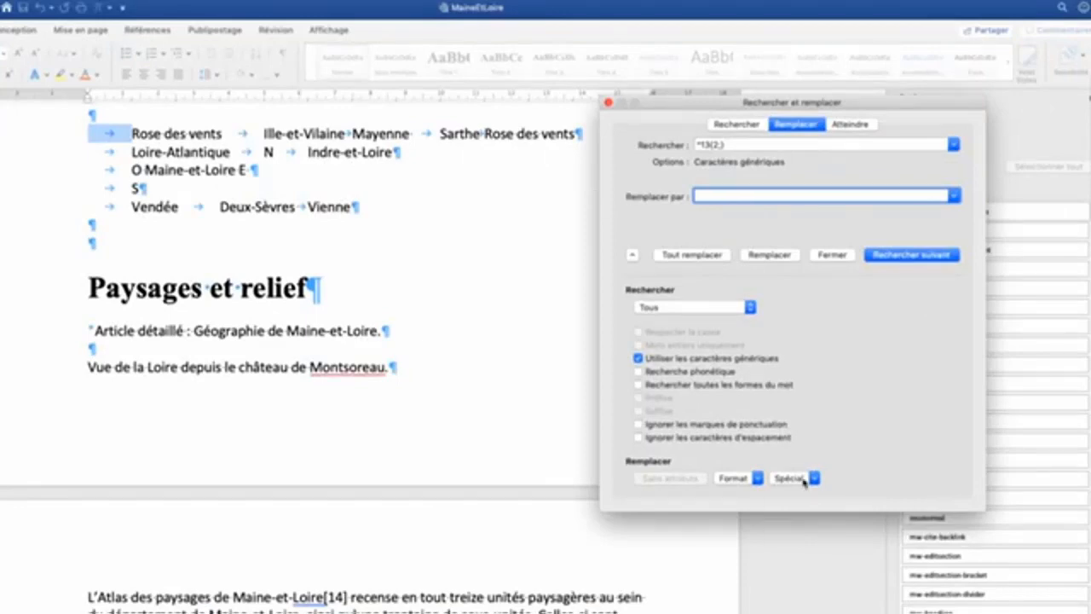
pyautogui.click(804, 480)
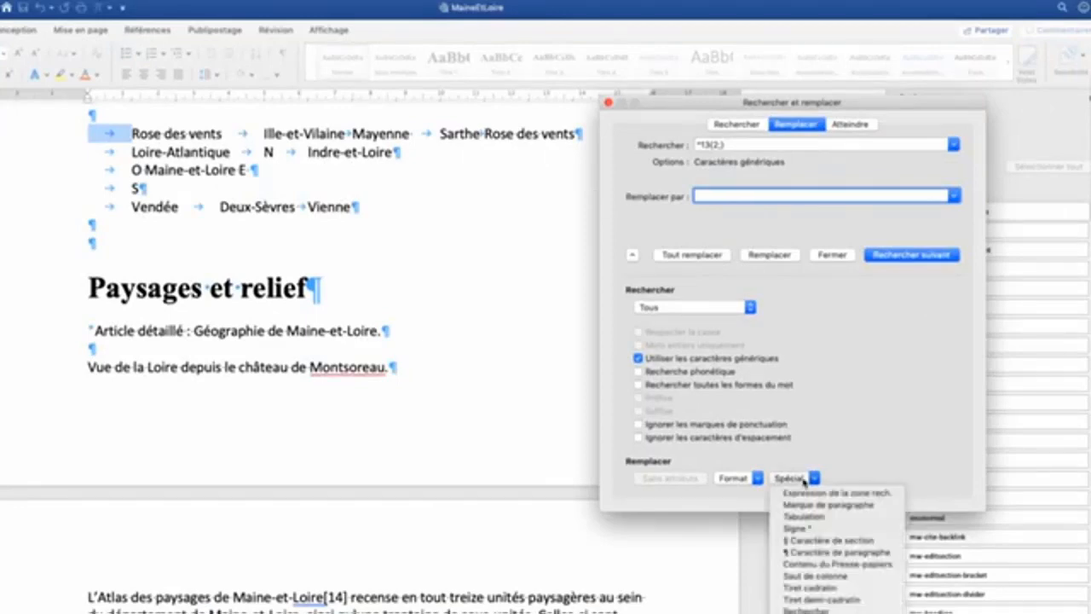
pyautogui.click(810, 505)
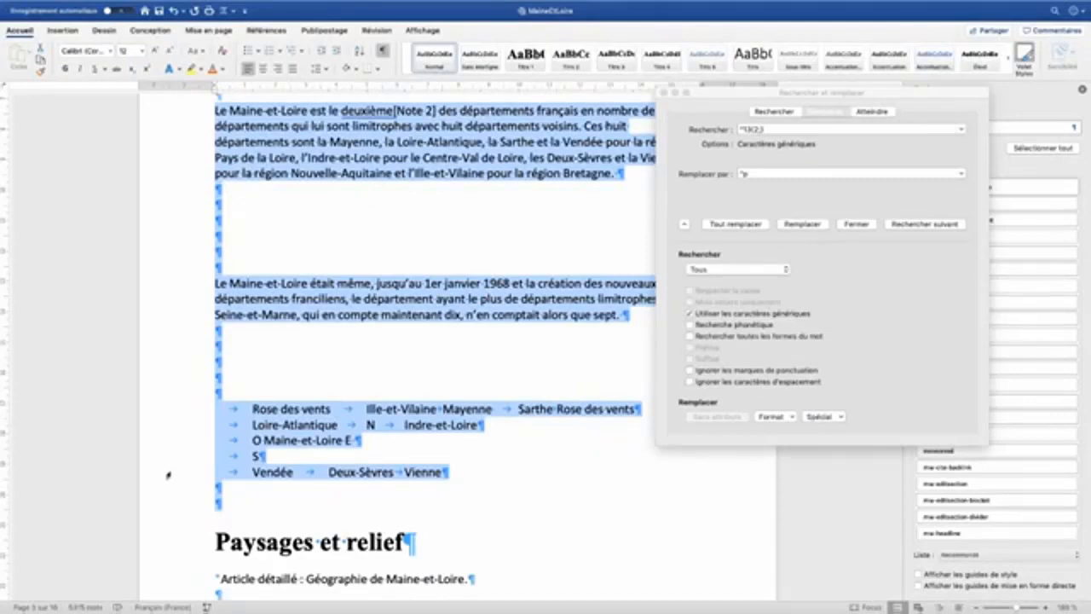
pyautogui.click(738, 224)
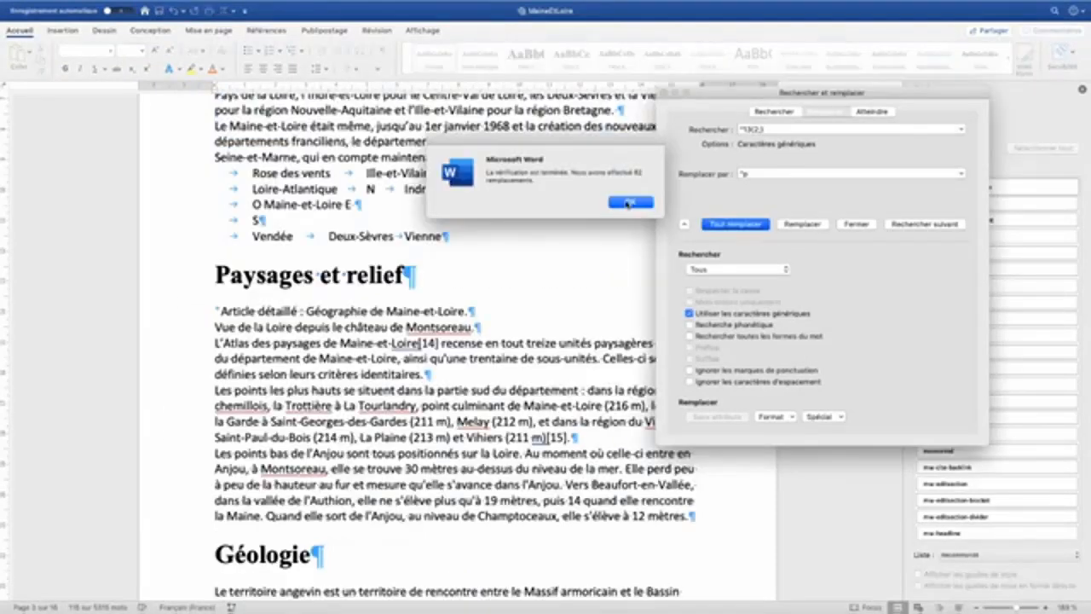
pyautogui.click(628, 203)
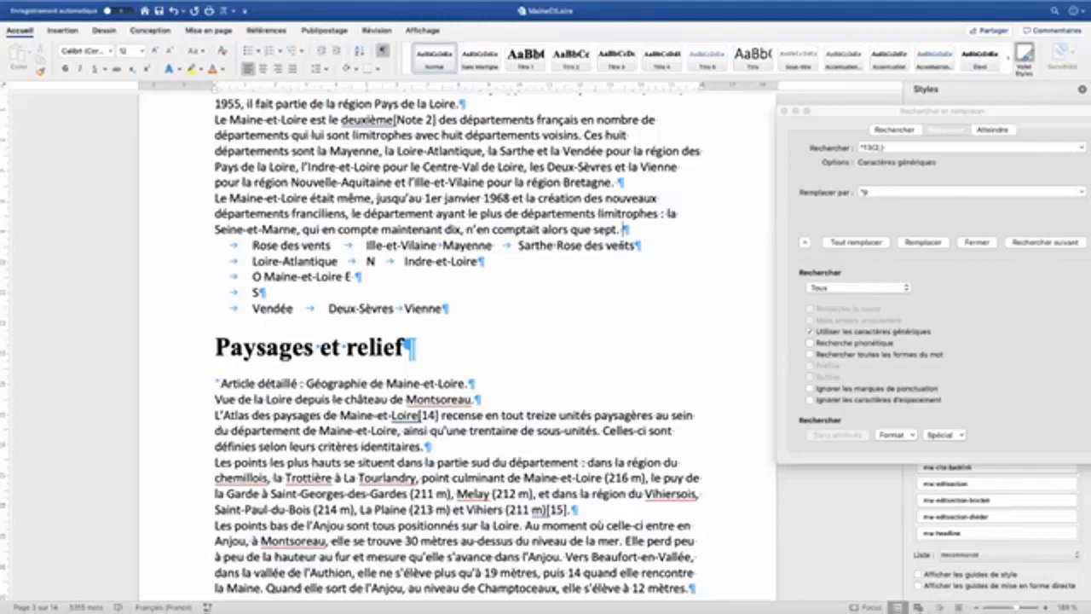
# Insert manual line breaks after the paragraph ending in "sept." and in place of the paragraph marks after "O Maine-et-Loire E" and "Vienne".
pyautogui.hotkey('shift', 'Return')
pyautogui.moveTo(639, 231); pyautogui.dragTo(624, 231)
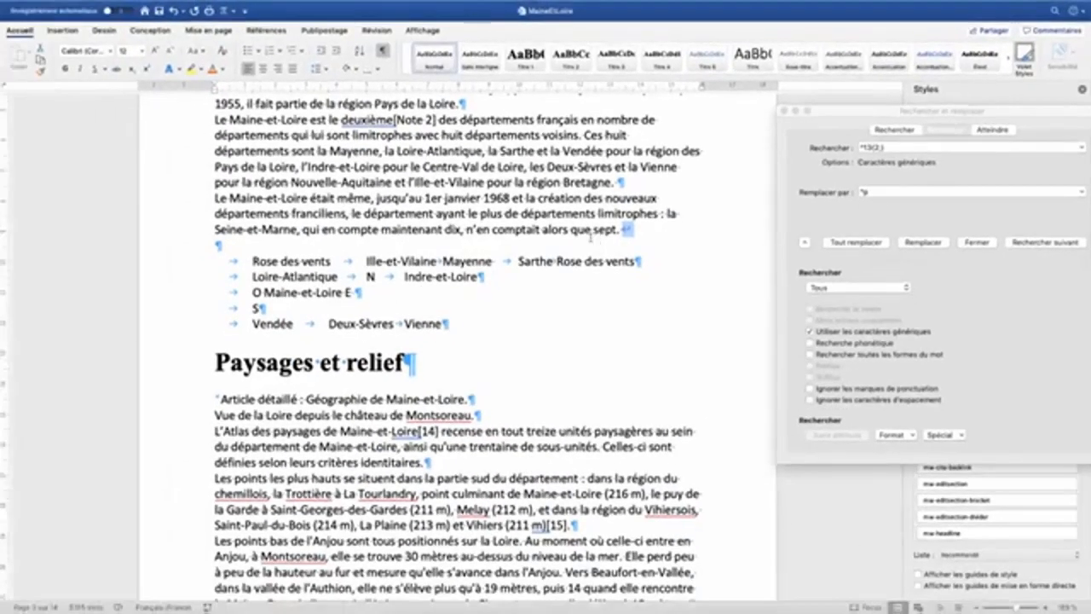
pyautogui.click(255, 244)
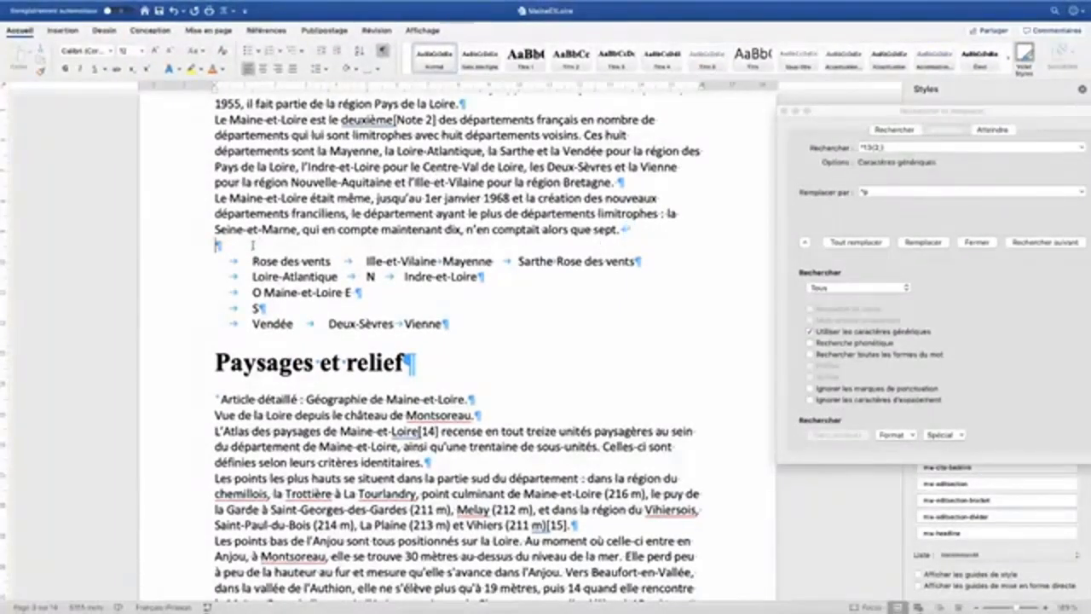
pyautogui.hotkey('shift', 'Return')
pyautogui.hotkey('shift', 'Return')
pyautogui.hotkey('shift', 'Return')
pyautogui.click(472, 355)
pyautogui.hotkey('shift', 'Return')
pyautogui.press('Delete')
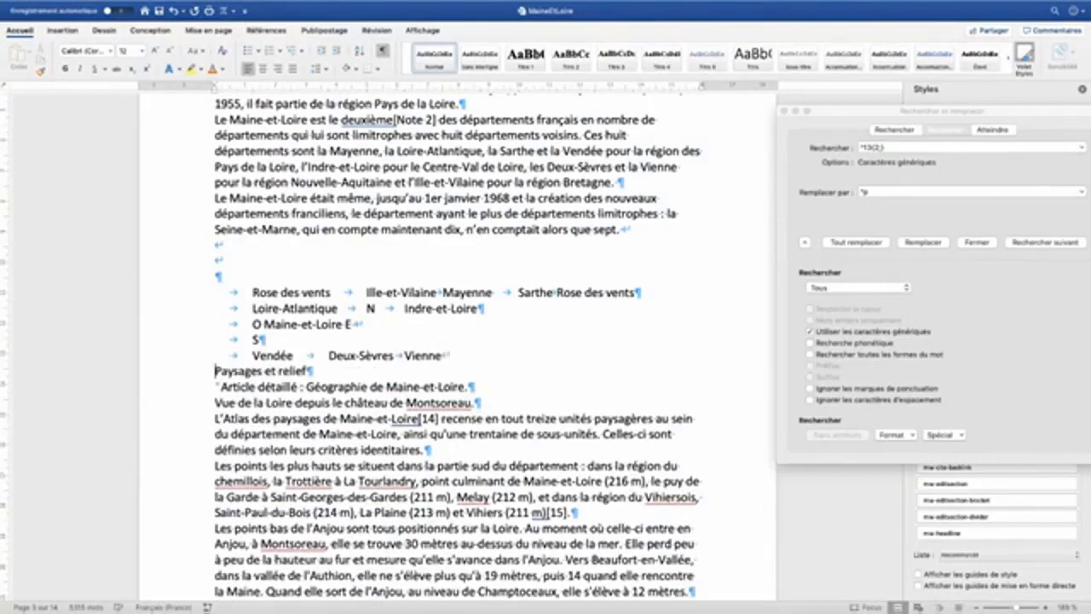
# Add the line "un petit texte" under the paragraph ending in "sept." and justify that paragraph.
pyautogui.doubleClick(627, 229)
pyautogui.hotkey('shift', 'Return')
pyautogui.write('un petit texte')
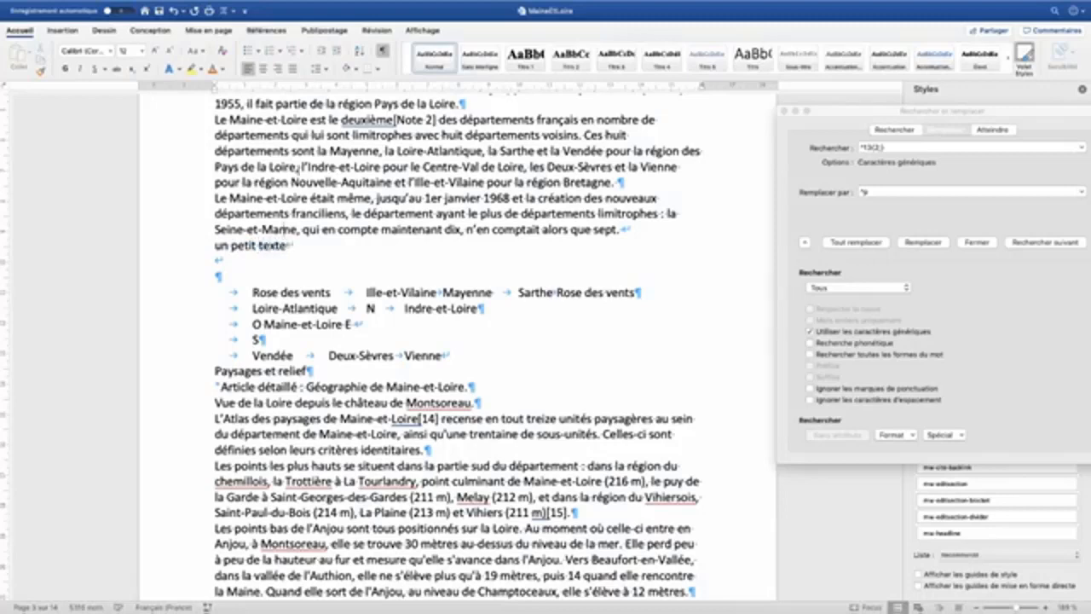
pyautogui.click(290, 70)
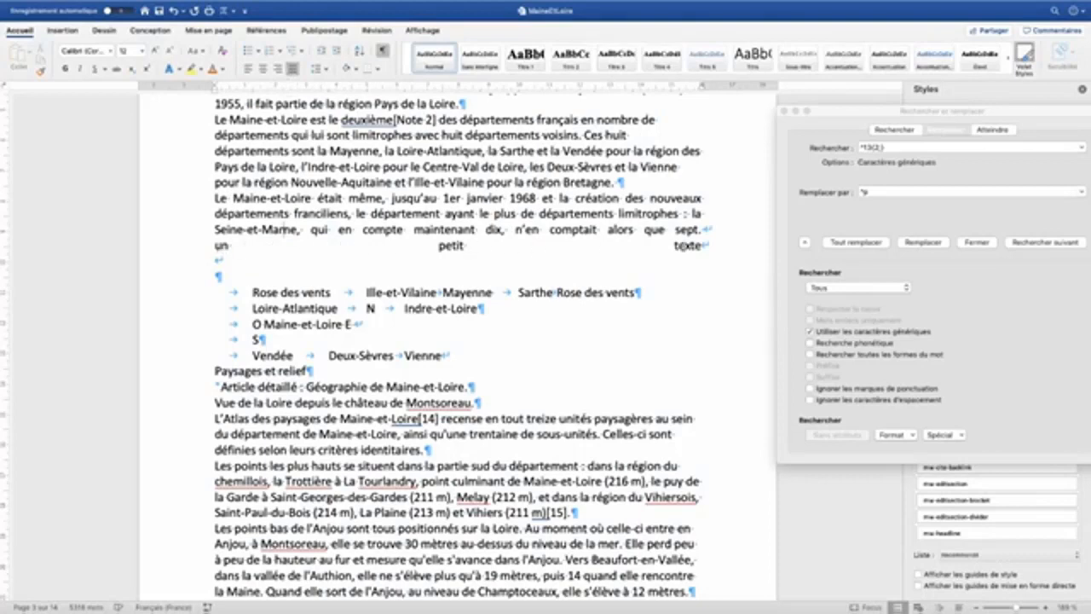
# Look up Saut de ligne manuel among the special search characters with wildcards turned off, restoring the wildcard option at the end.
pyautogui.click(885, 147)
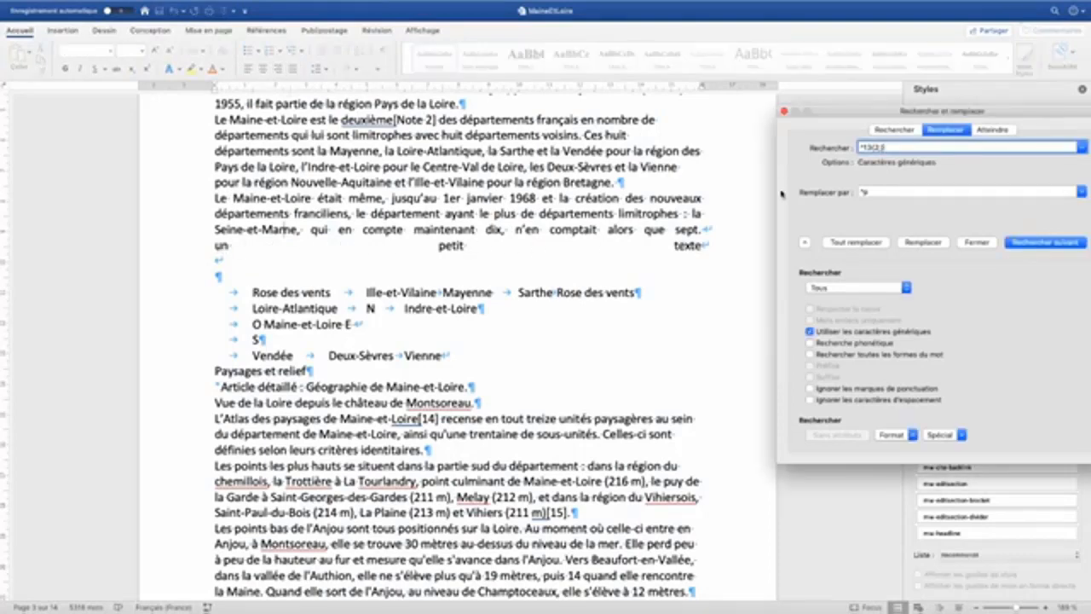
pyautogui.click(706, 230)
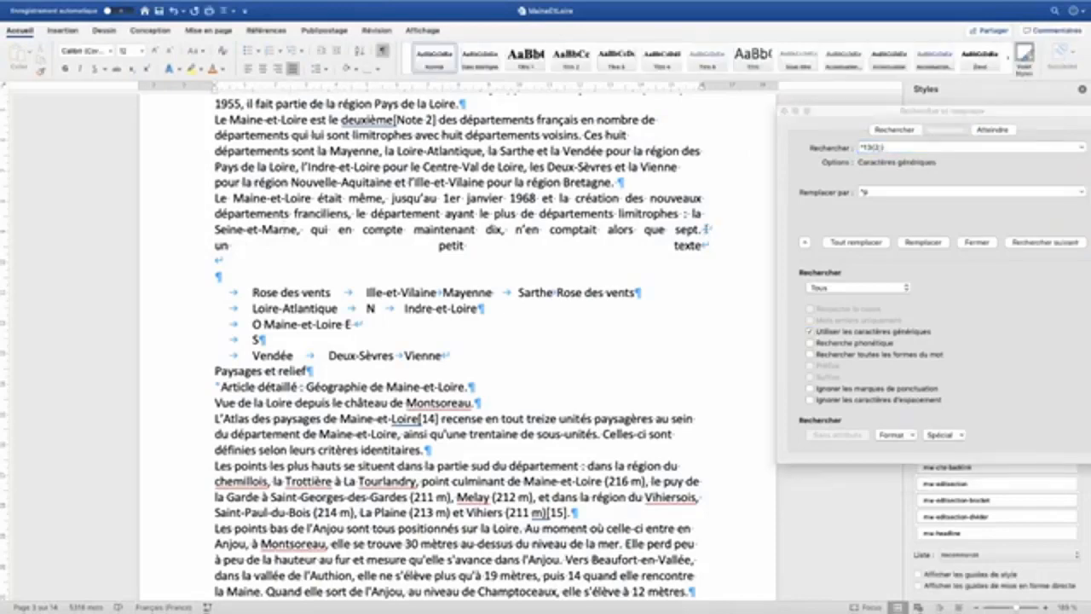
pyautogui.moveTo(706, 229); pyautogui.dragTo(714, 231)
pyautogui.click(837, 333)
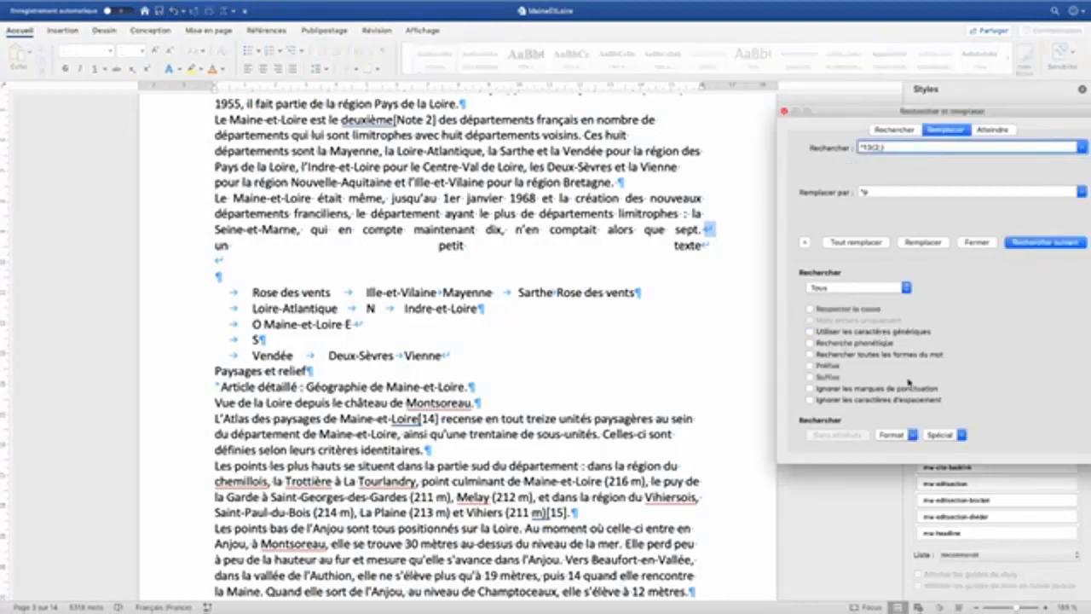
pyautogui.click(941, 436)
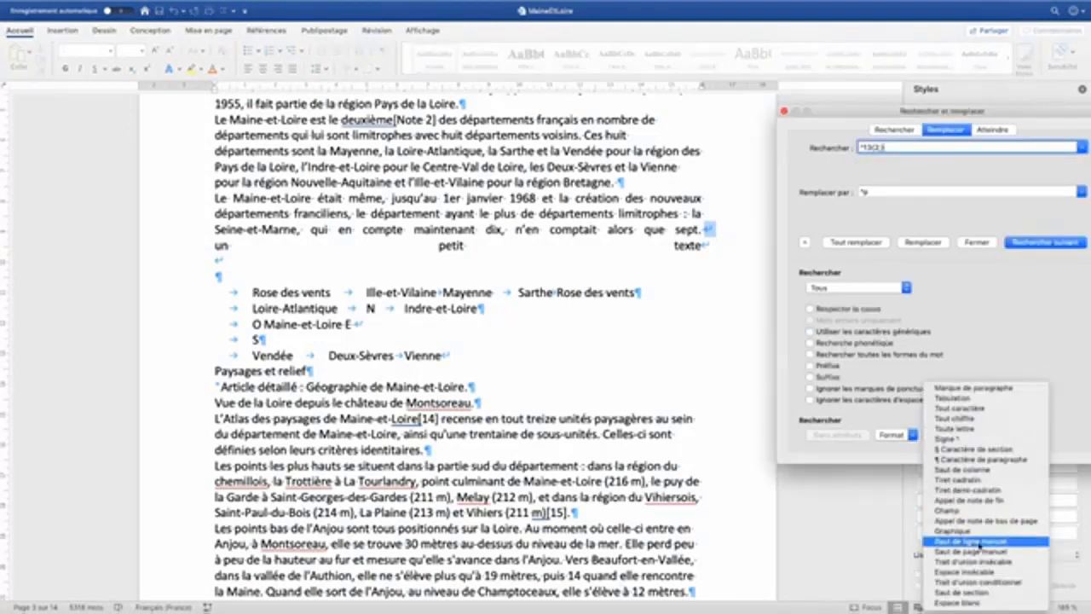
pyautogui.click(999, 317)
pyautogui.click(810, 333)
# Replace all manual line breaks, searched as ^11 with wildcards, with paragraph marks (^p).
pyautogui.tripleClick(883, 147)
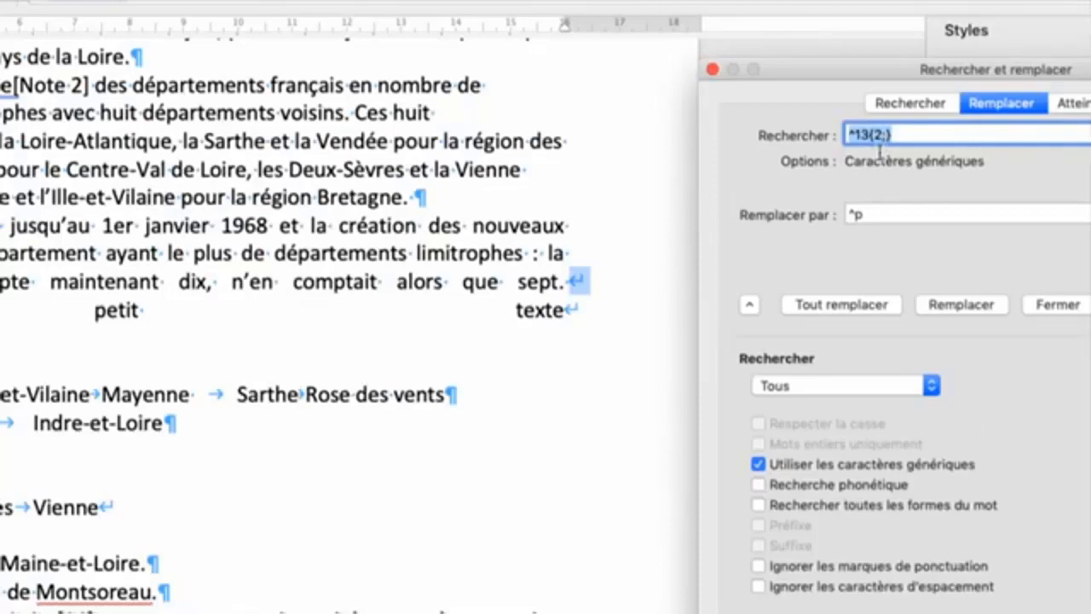
pyautogui.write('^11')
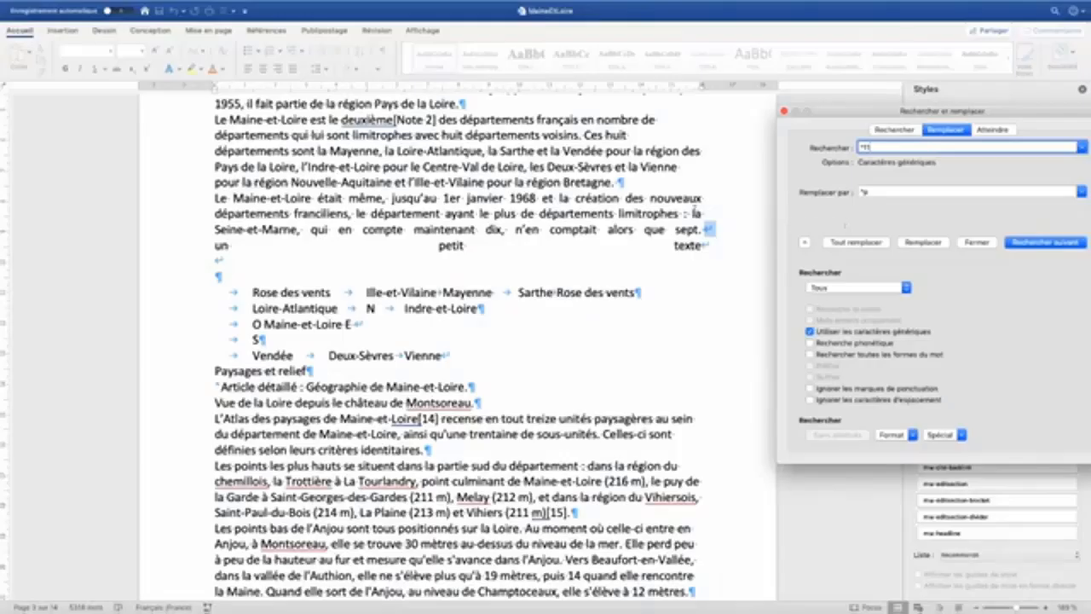
pyautogui.click(695, 211)
pyautogui.click(857, 242)
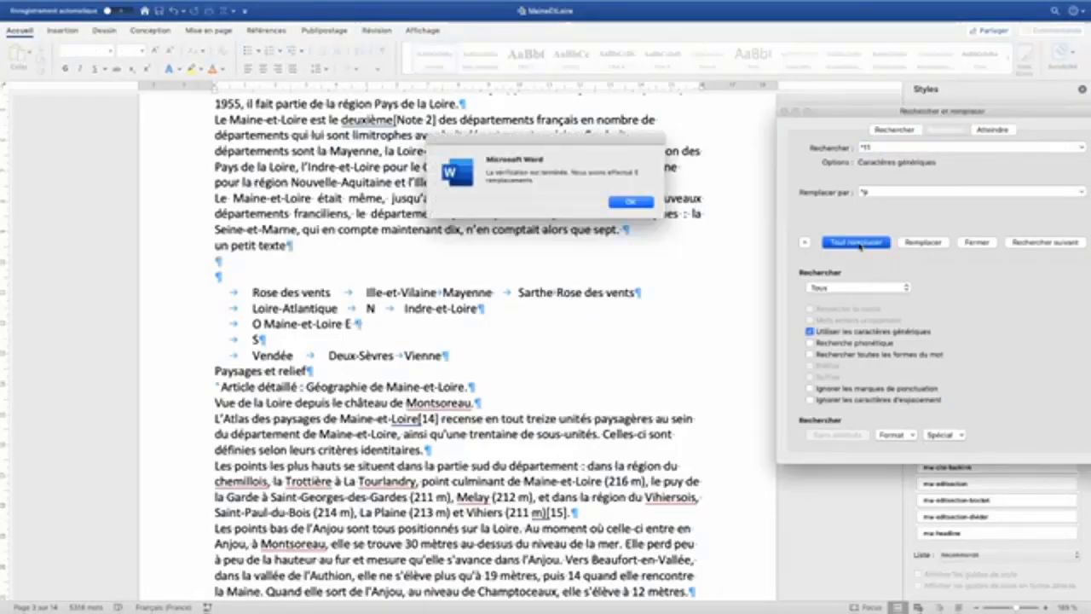
pyautogui.click(635, 204)
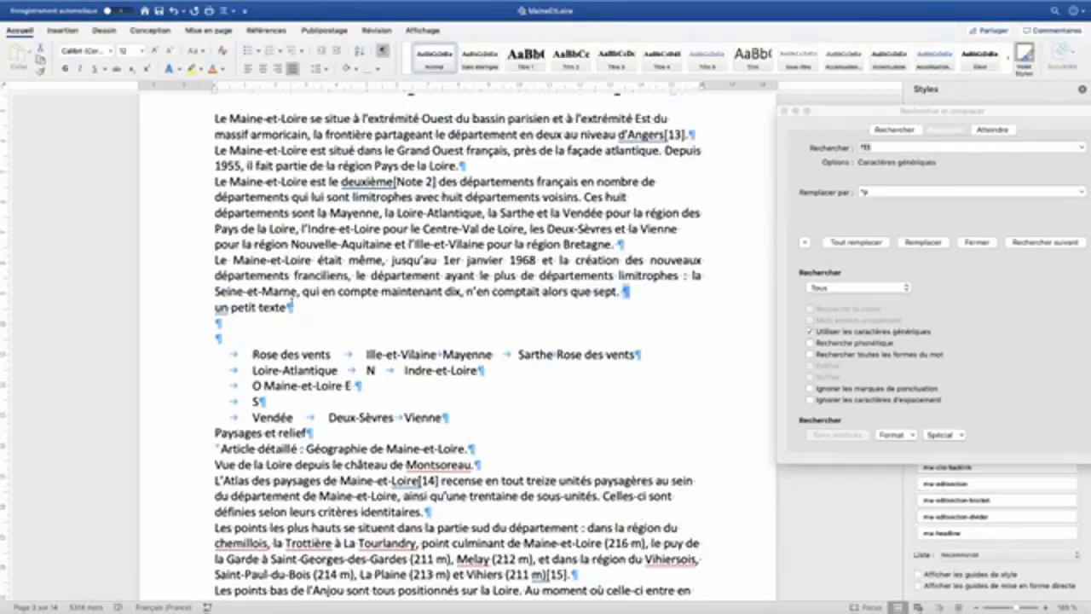
# Try to find the next opening square bracket using [ as the search text with wildcards enabled.
pyautogui.click(631, 291)
pyautogui.moveTo(688, 134)
pyautogui.mouseDown()
pyautogui.moveTo(665, 135)
pyautogui.moveTo(685, 135)
pyautogui.mouseUp()
pyautogui.click(666, 149)
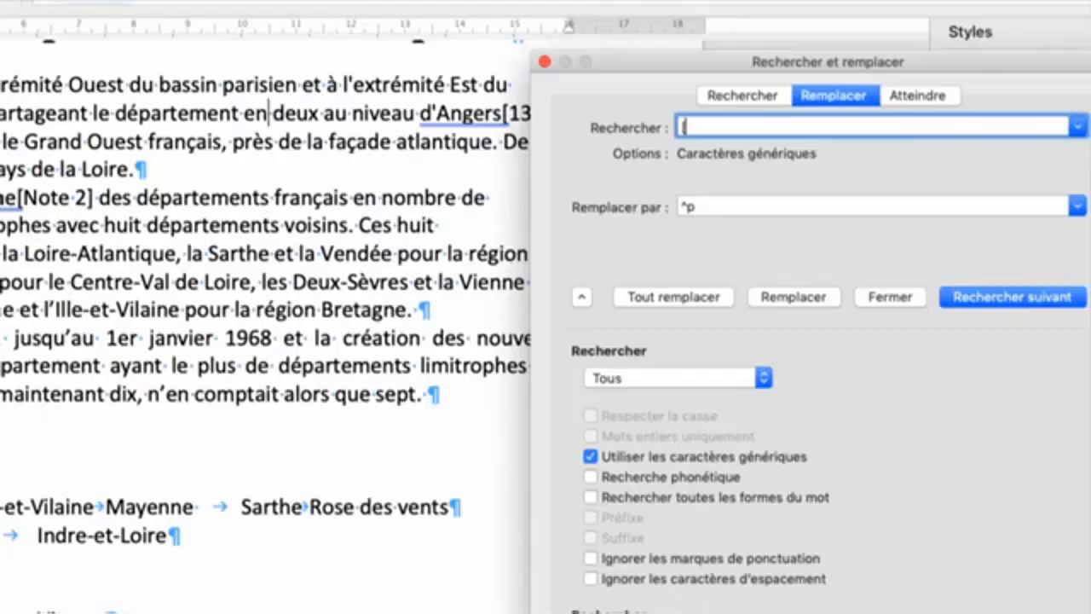
pyautogui.press('BackSpace')
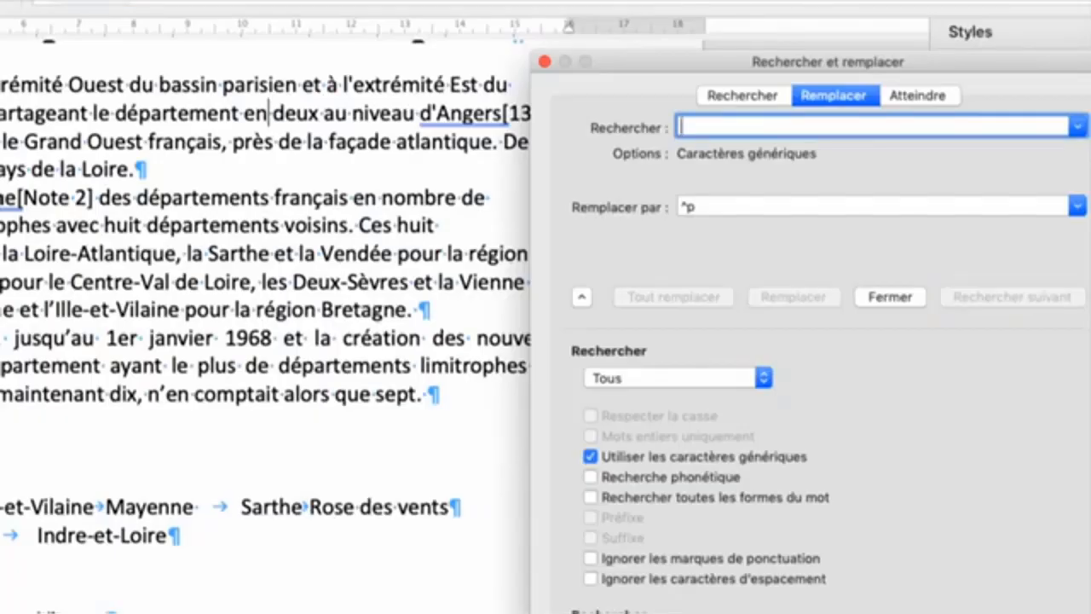
pyautogui.write('[')
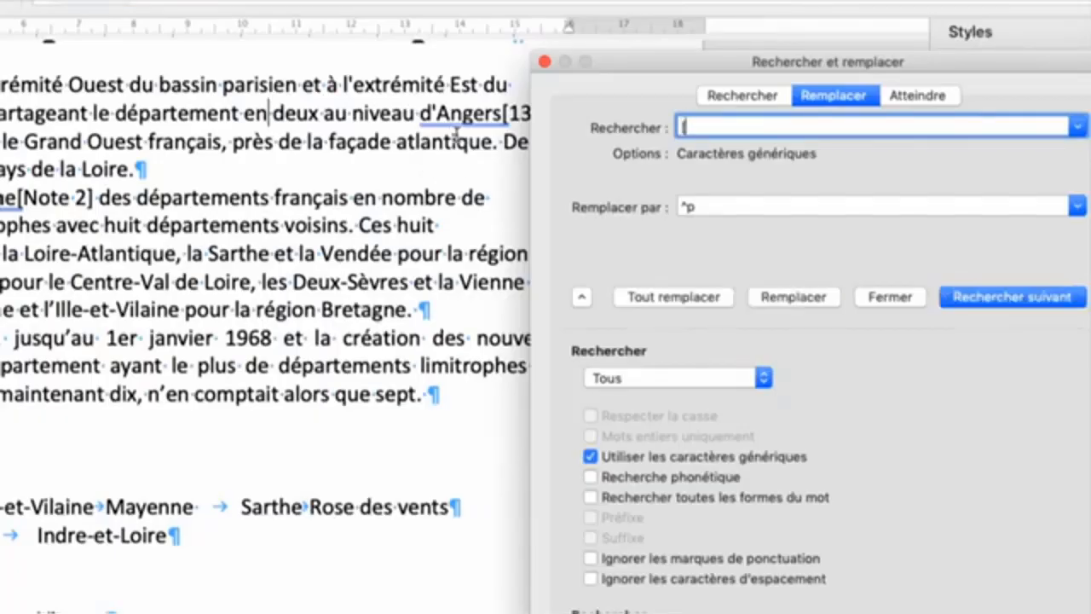
pyautogui.click(268, 112)
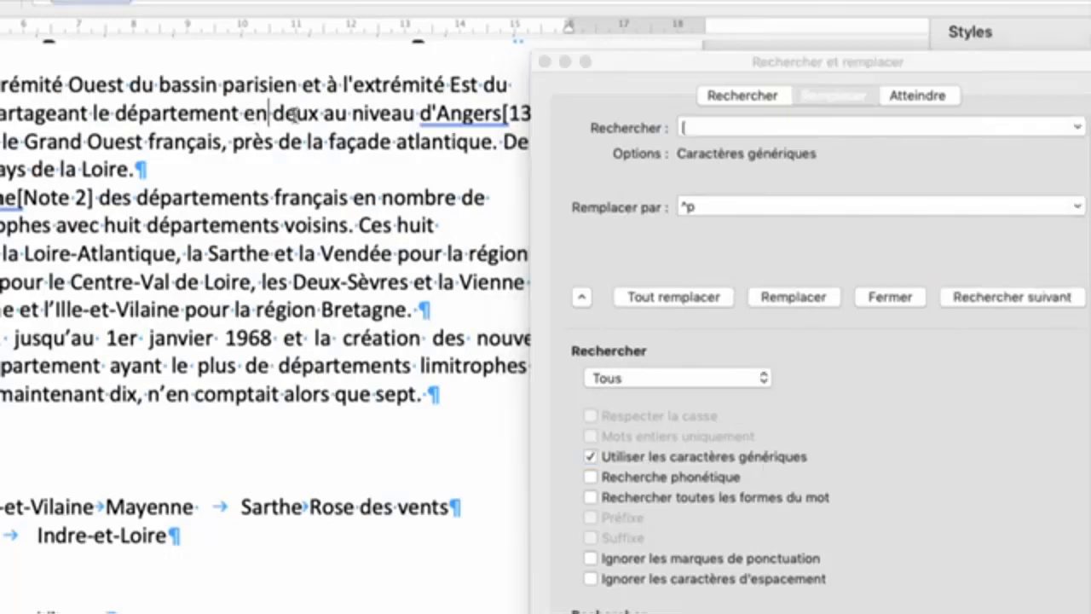
pyautogui.click(1008, 303)
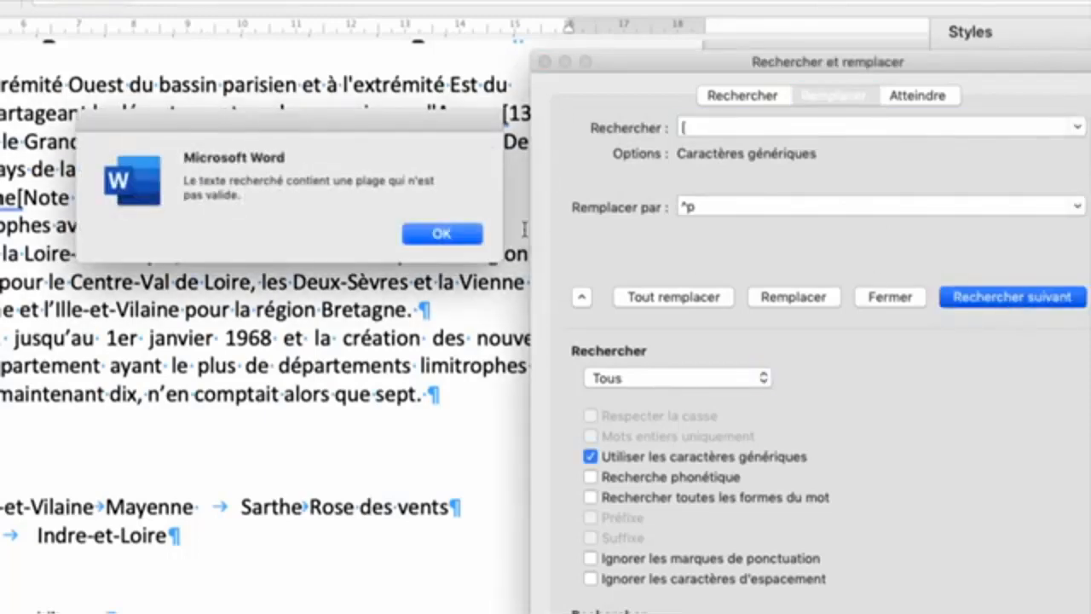
pyautogui.click(442, 236)
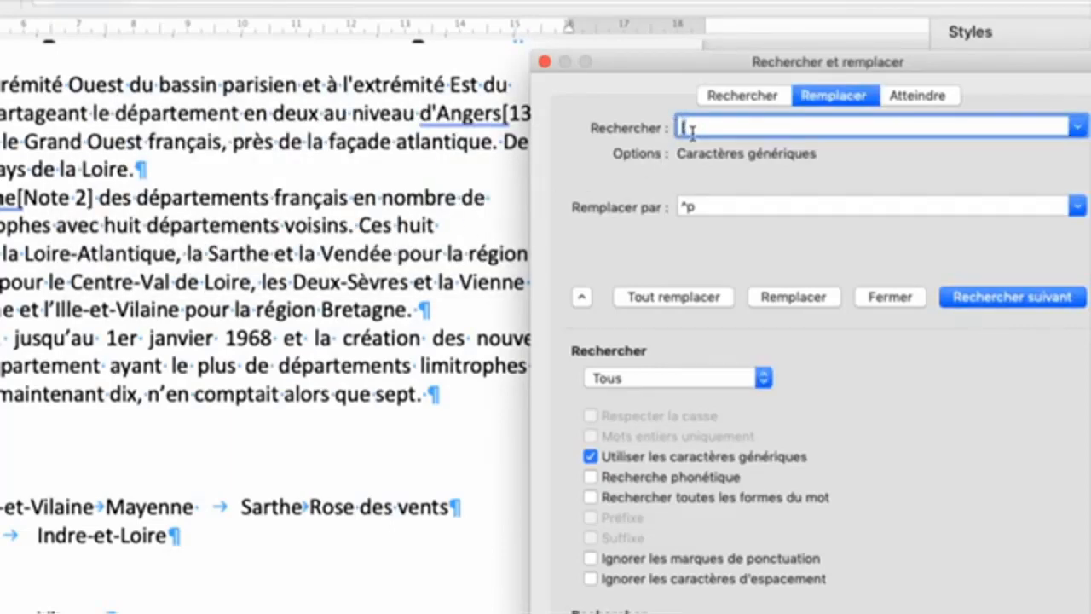
# Find the next opening square bracket using the escaped search text \[.
pyautogui.write('\\[')
pyautogui.press('BackSpace')
pyautogui.write('?')
pyautogui.click(439, 225)
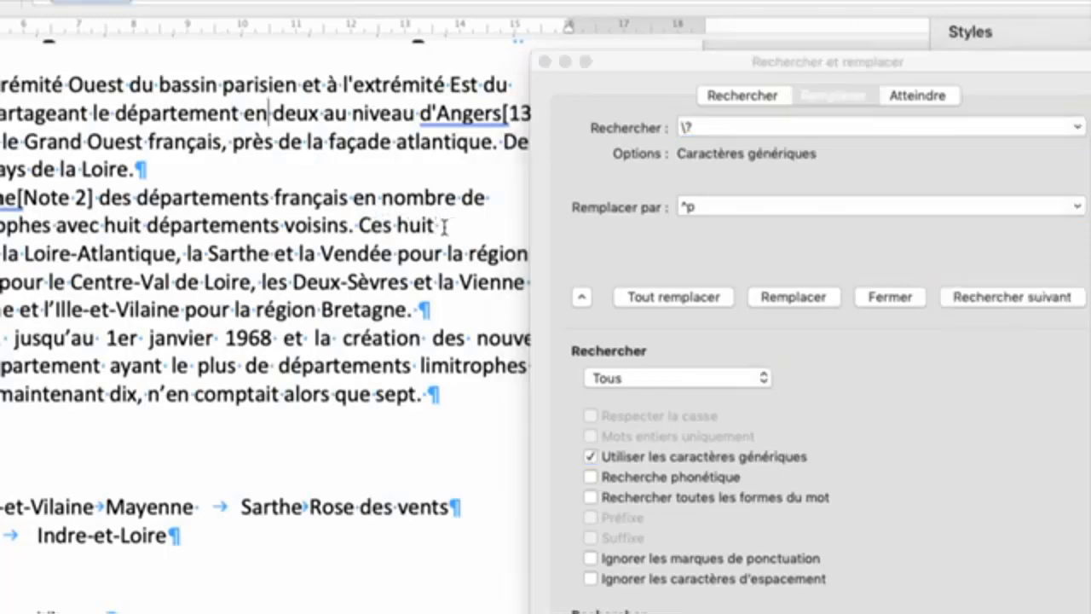
pyautogui.click(673, 143)
pyautogui.press('BackSpace')
pyautogui.write('(')
pyautogui.click(530, 152)
pyautogui.click(991, 296)
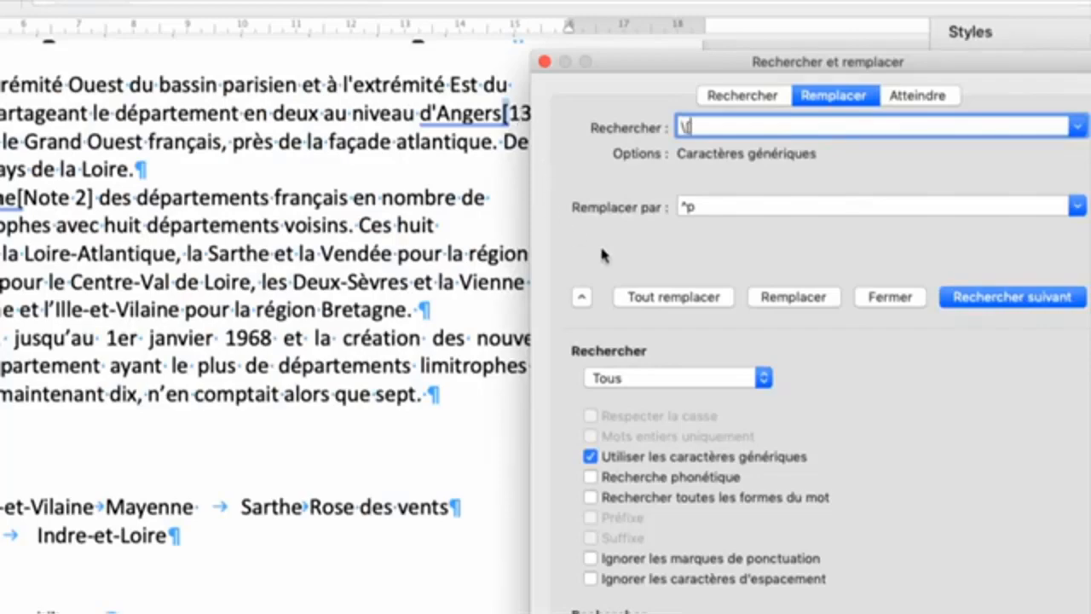
# Append a character range (Plage de caractères) to the search text \[, trying a-z and then A-Z.
pyautogui.click(844, 430)
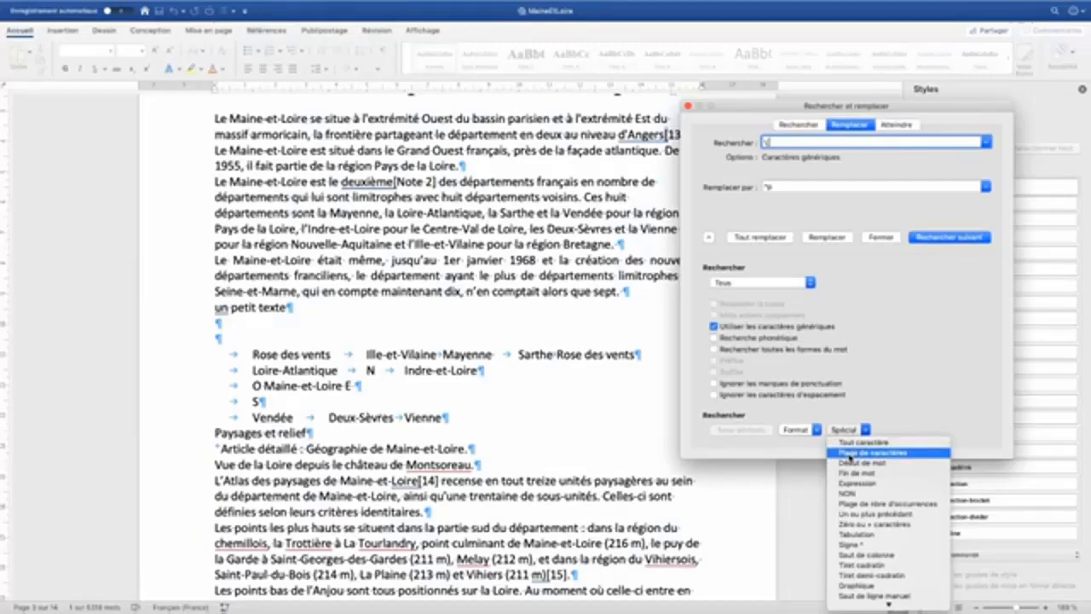
pyautogui.click(850, 453)
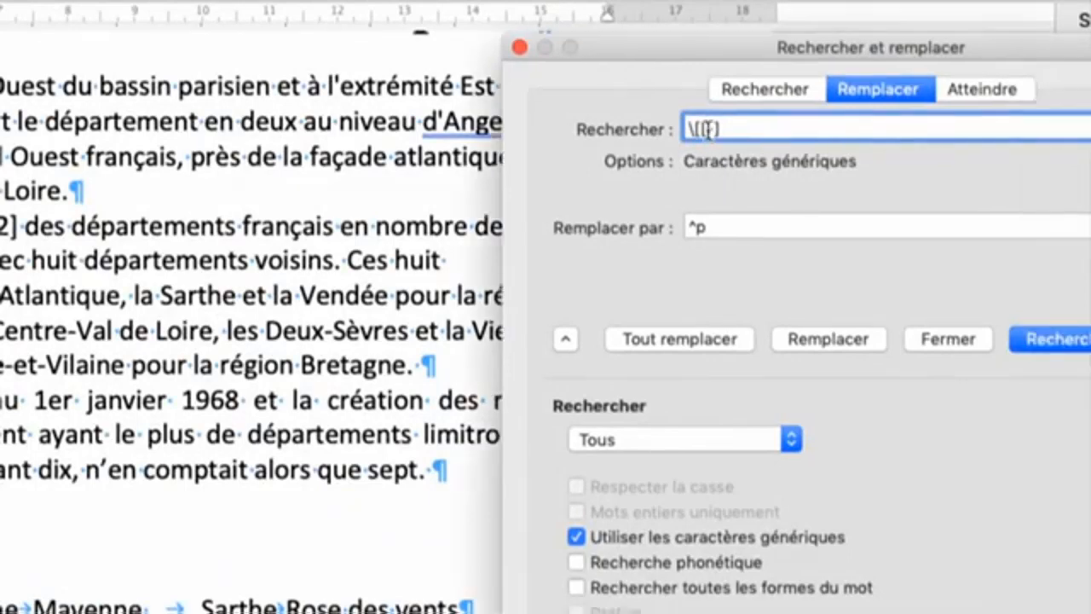
pyautogui.click(712, 128)
pyautogui.write('a')
pyautogui.click(723, 130)
pyautogui.write('z')
pyautogui.moveTo(729, 128); pyautogui.dragTo(711, 129)
pyautogui.write('A-')
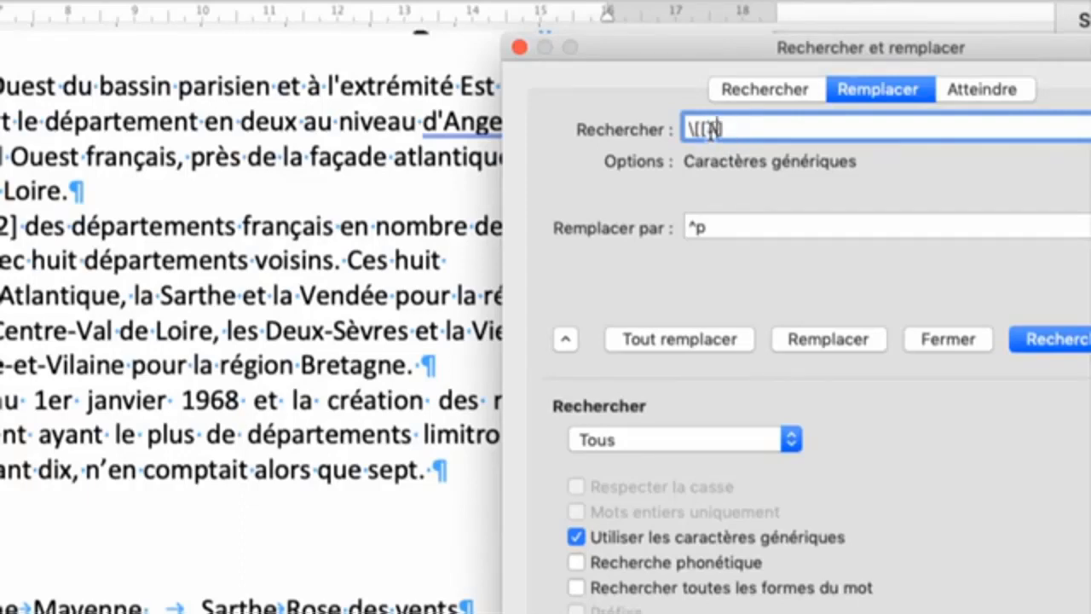
pyautogui.write('Z')
# Set the character range to 0-9 and find the next two matches of \[[0-9].
pyautogui.moveTo(736, 128); pyautogui.dragTo(711, 128)
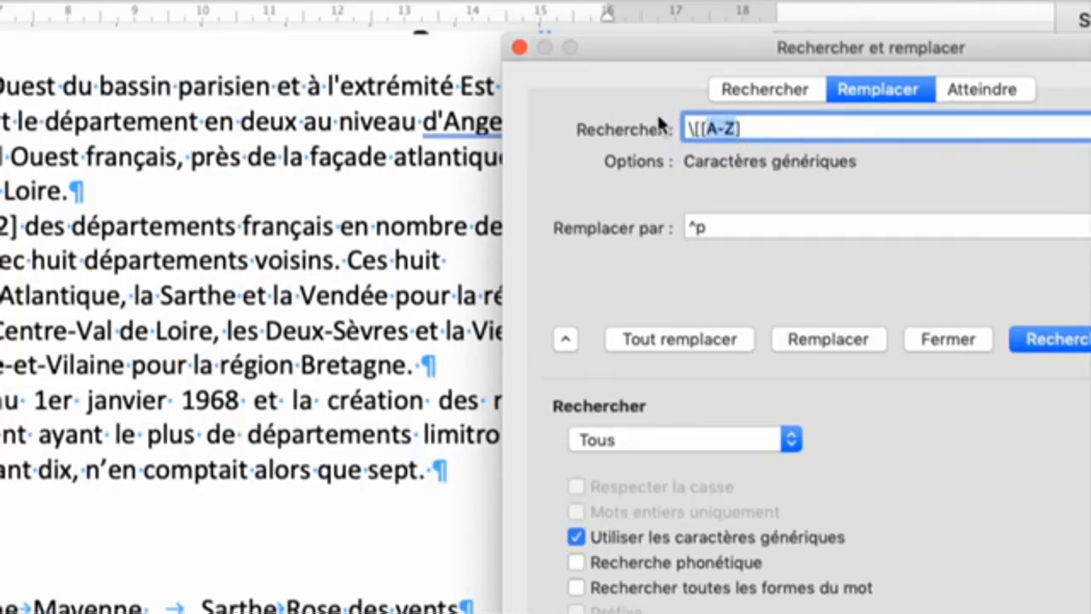
pyautogui.write('0-9')
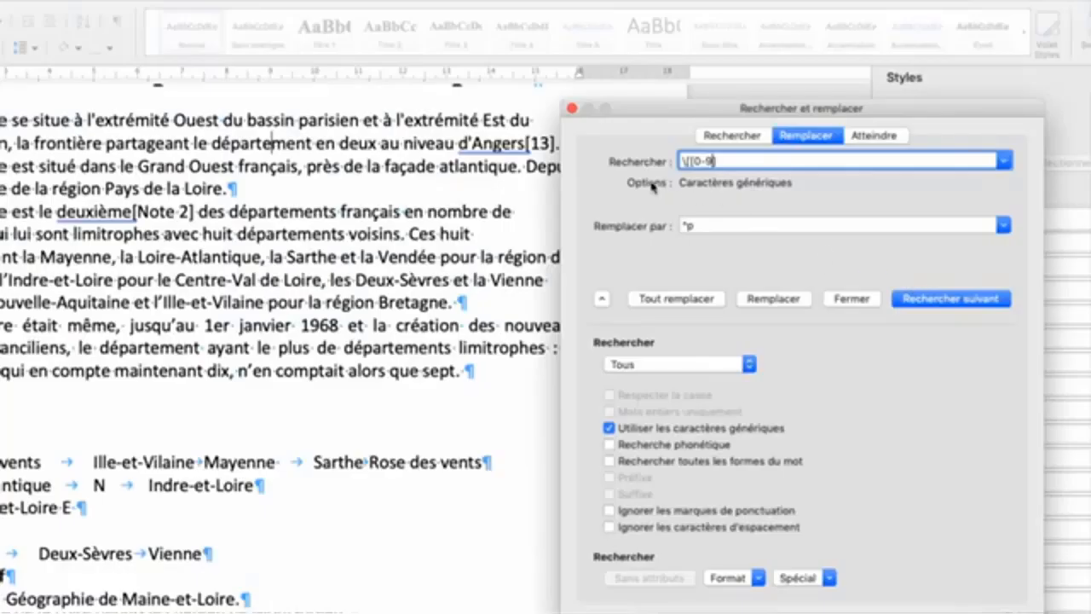
pyautogui.click(940, 300)
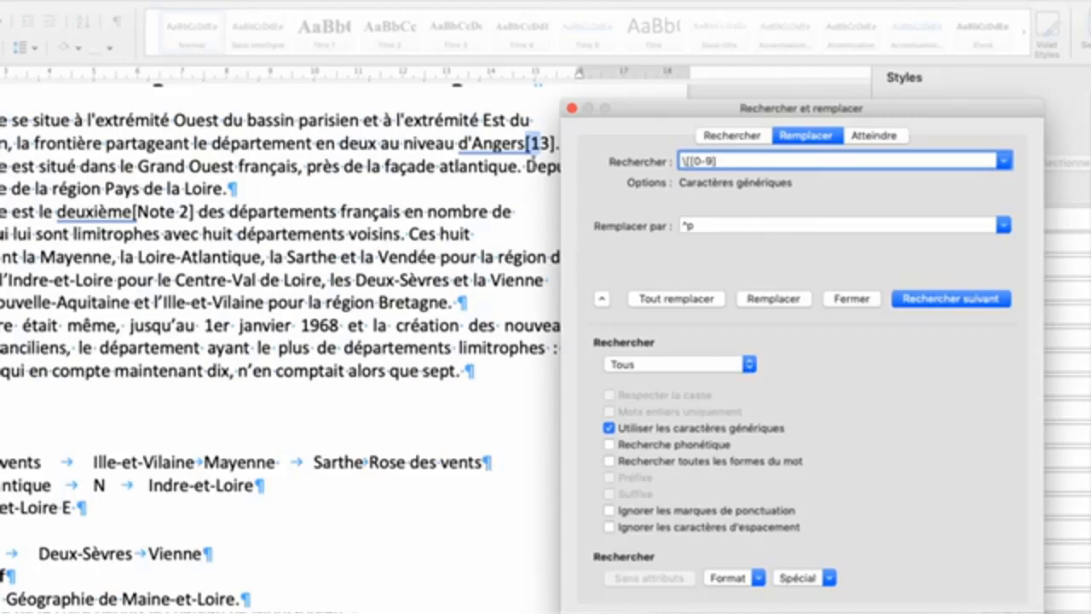
pyautogui.click(929, 300)
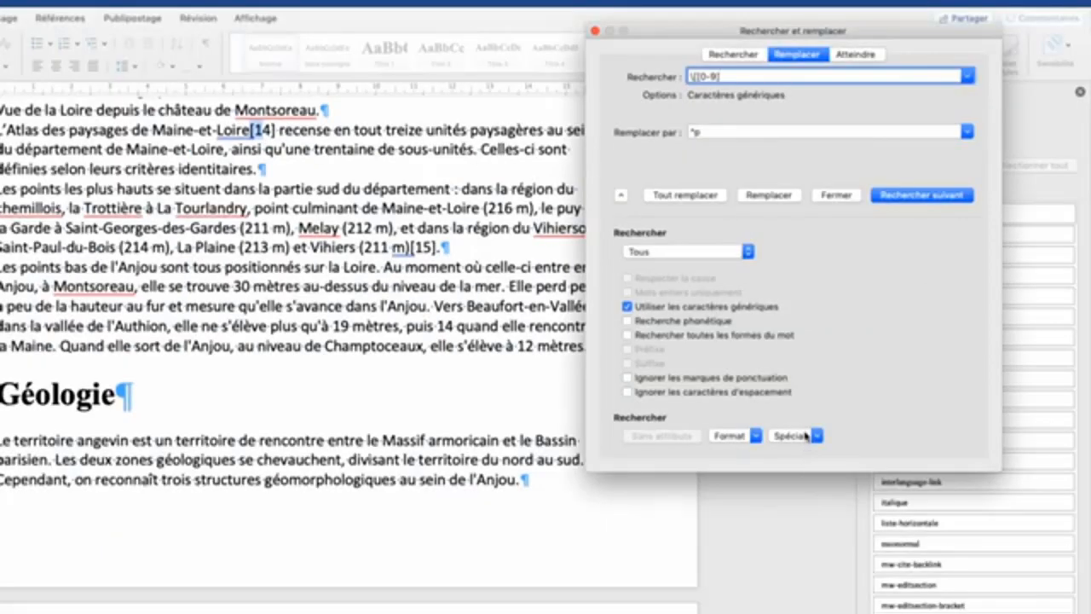
# Append the special operator Un ou plus précédent (@) after the 0-9 range in the search text.
pyautogui.click(814, 578)
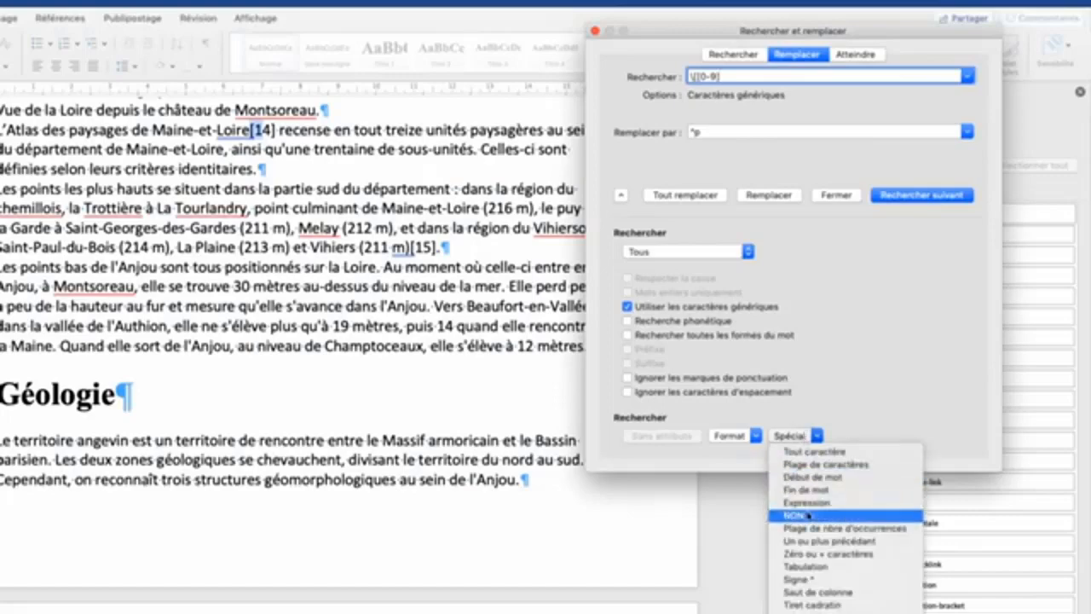
pyautogui.click(836, 541)
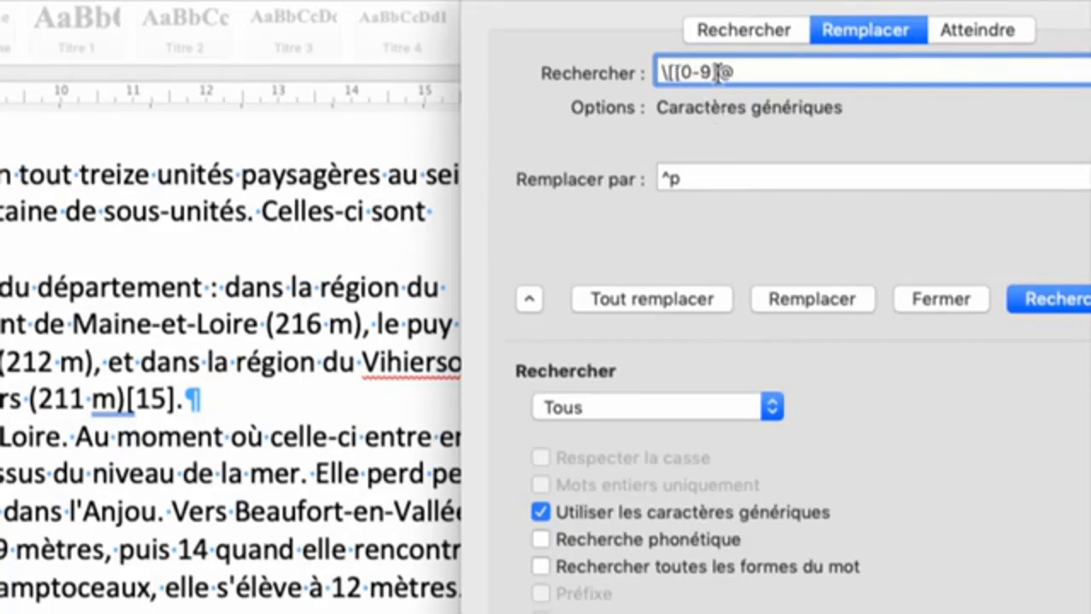
pyautogui.moveTo(721, 72); pyautogui.dragTo(676, 72)
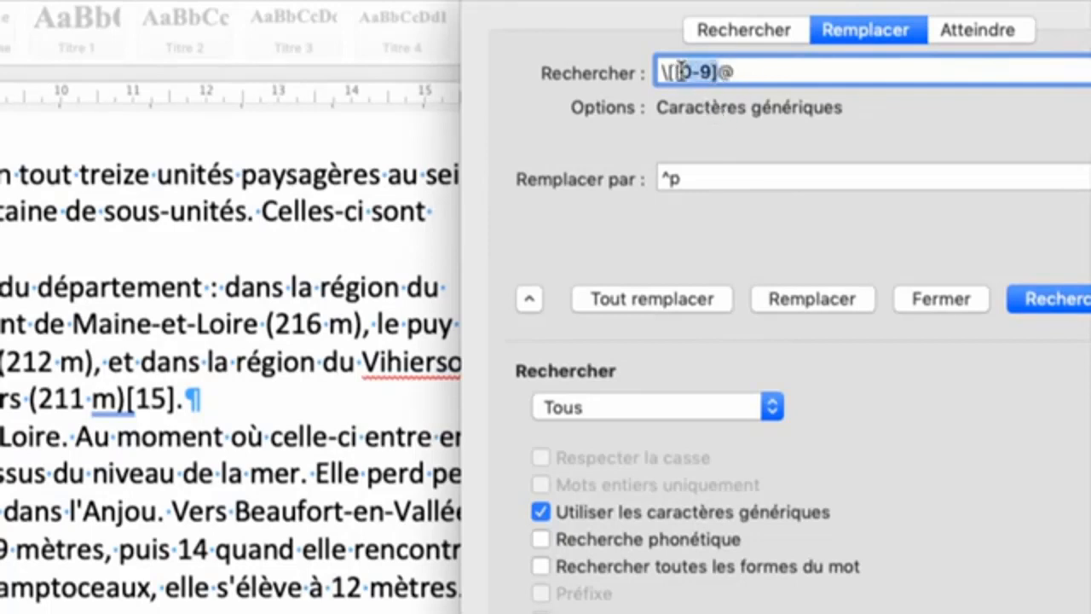
pyautogui.click(731, 72)
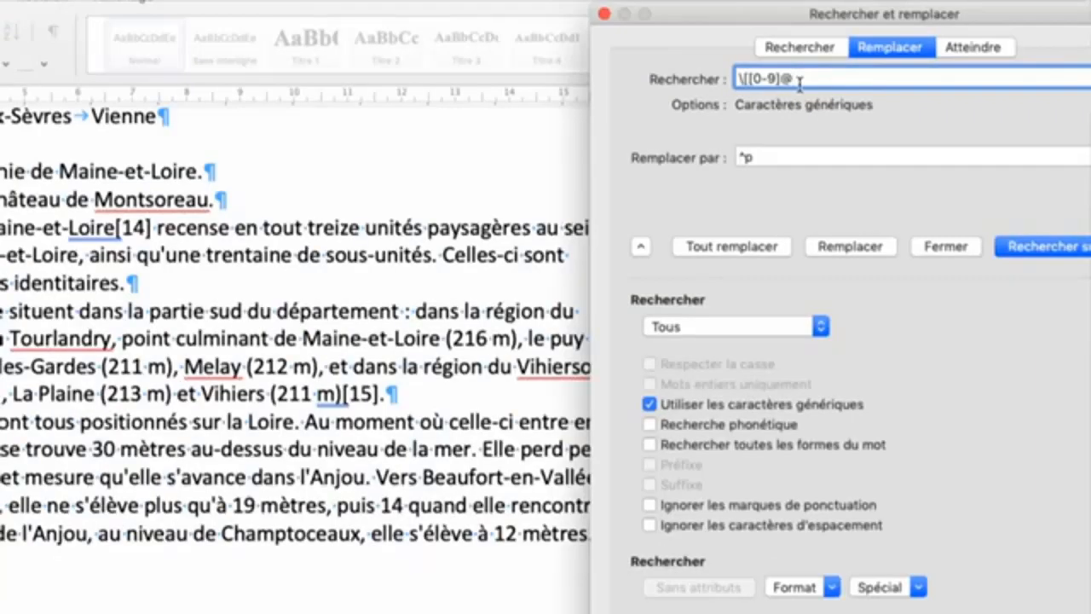
# Complete the search text as \[[0-9]@\] and find the next bracketed note number from the Atlas des paysages paragraph.
pyautogui.write('\\]')
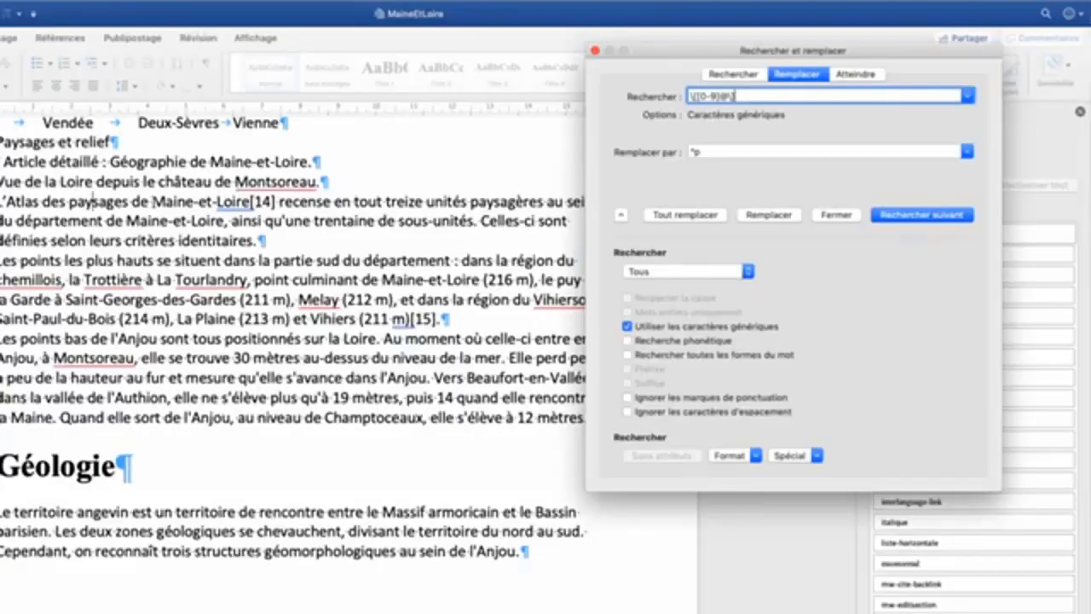
pyautogui.click(89, 202)
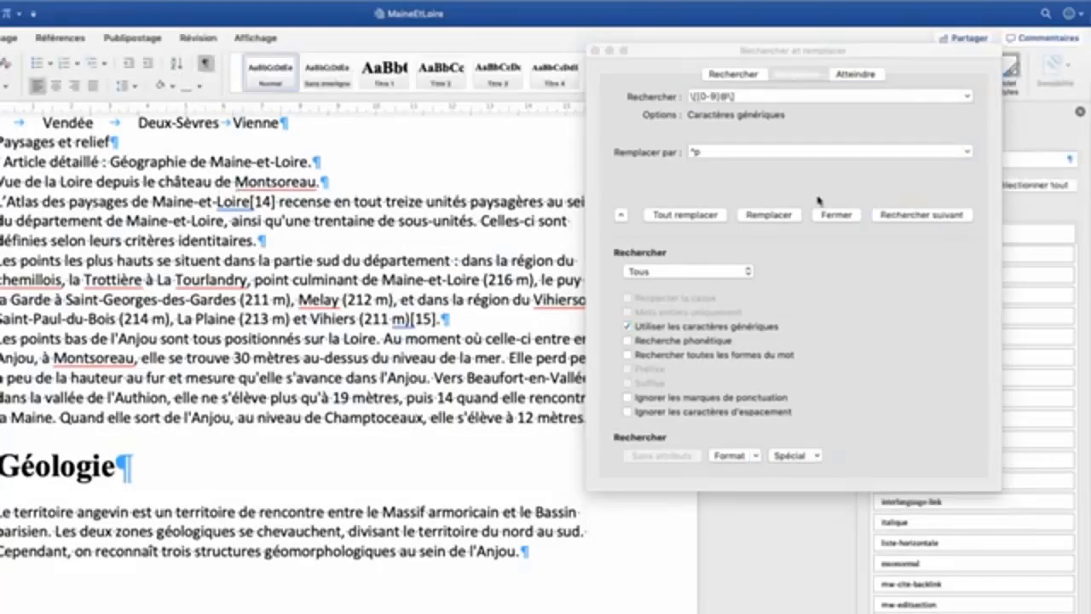
pyautogui.click(905, 217)
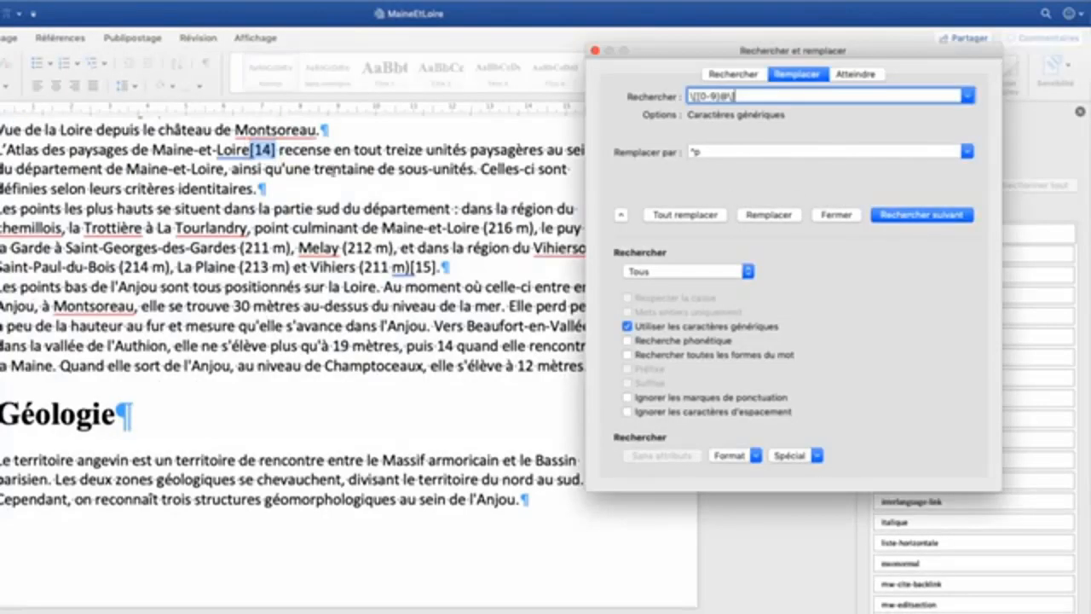
# Check the next two bracketed note numbers, and delete every match of \[[0-9]@\] by replacing all with empty text.
pyautogui.click(932, 217)
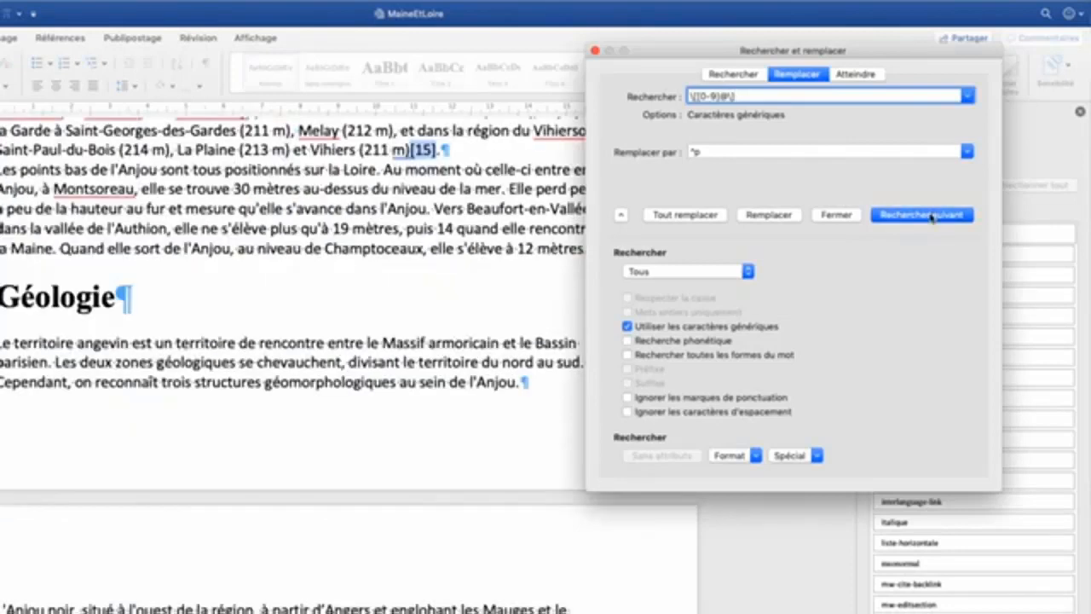
pyautogui.click(932, 218)
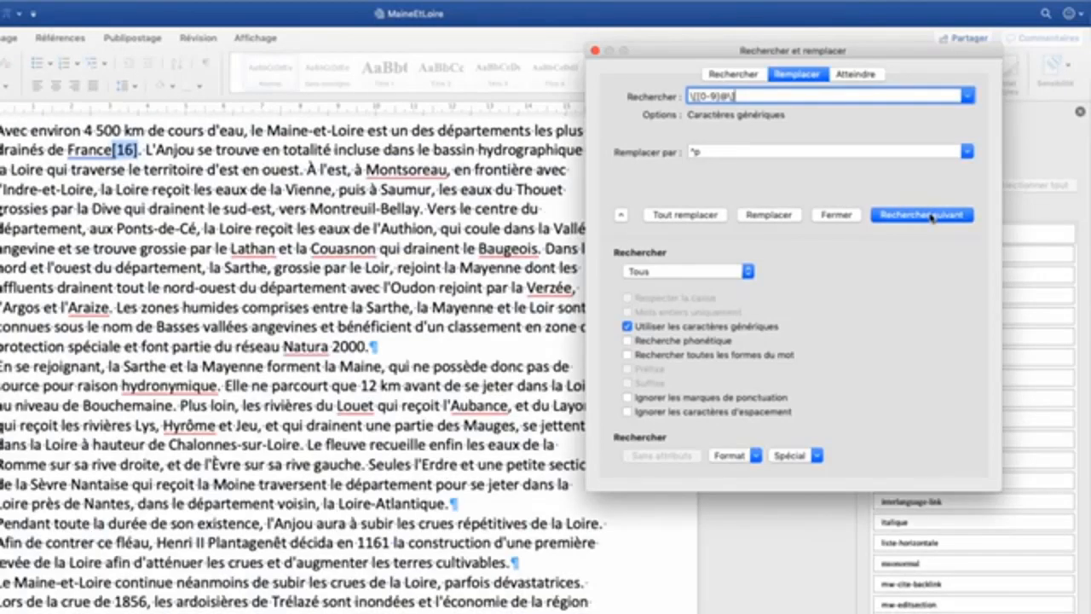
pyautogui.click(707, 151)
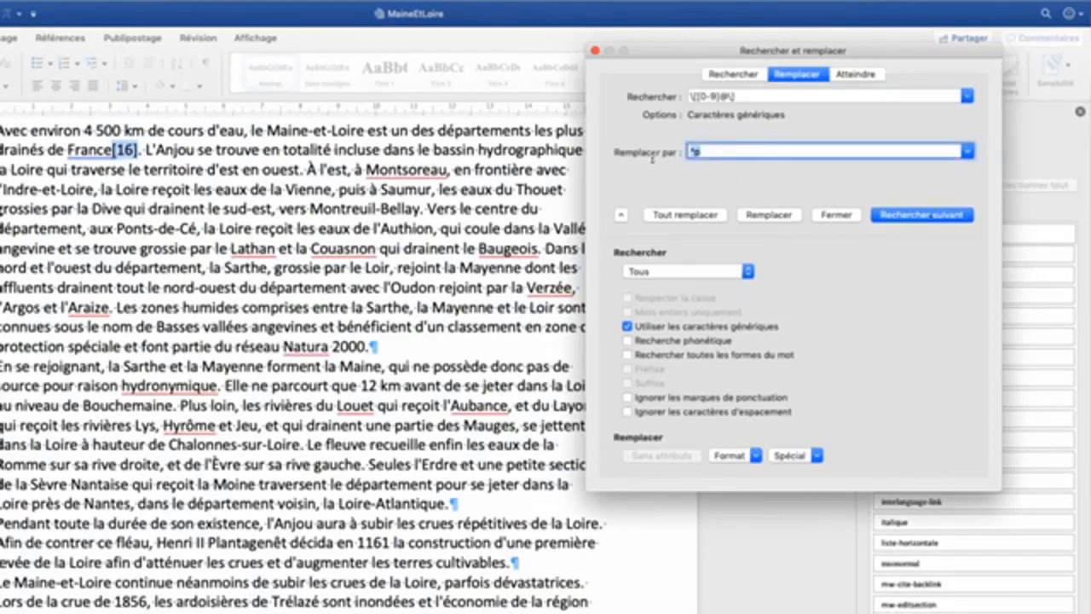
pyautogui.press('BackSpace')
pyautogui.click(688, 215)
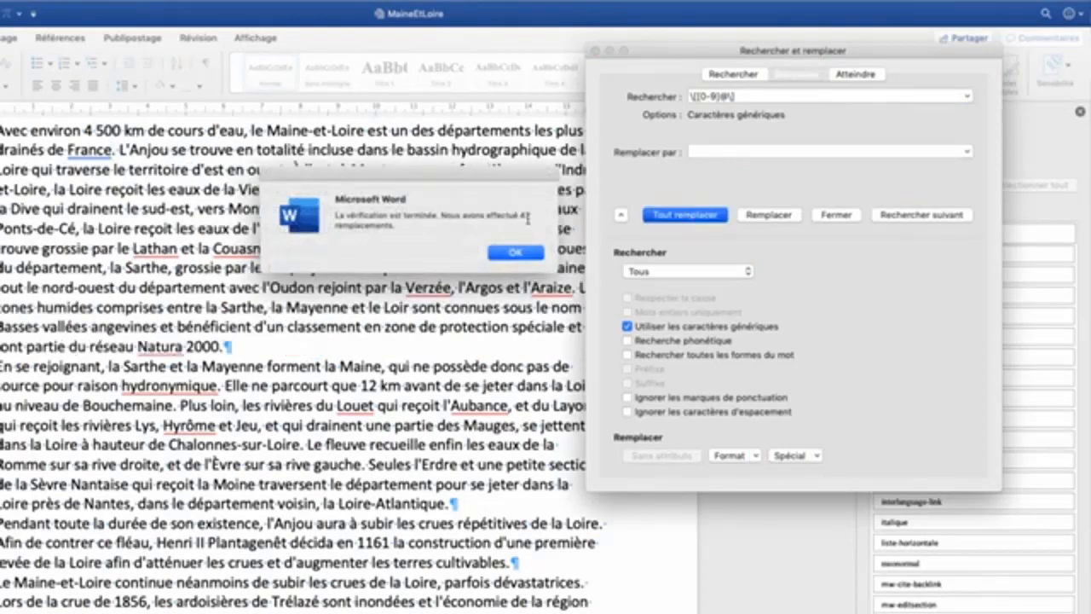
pyautogui.click(522, 252)
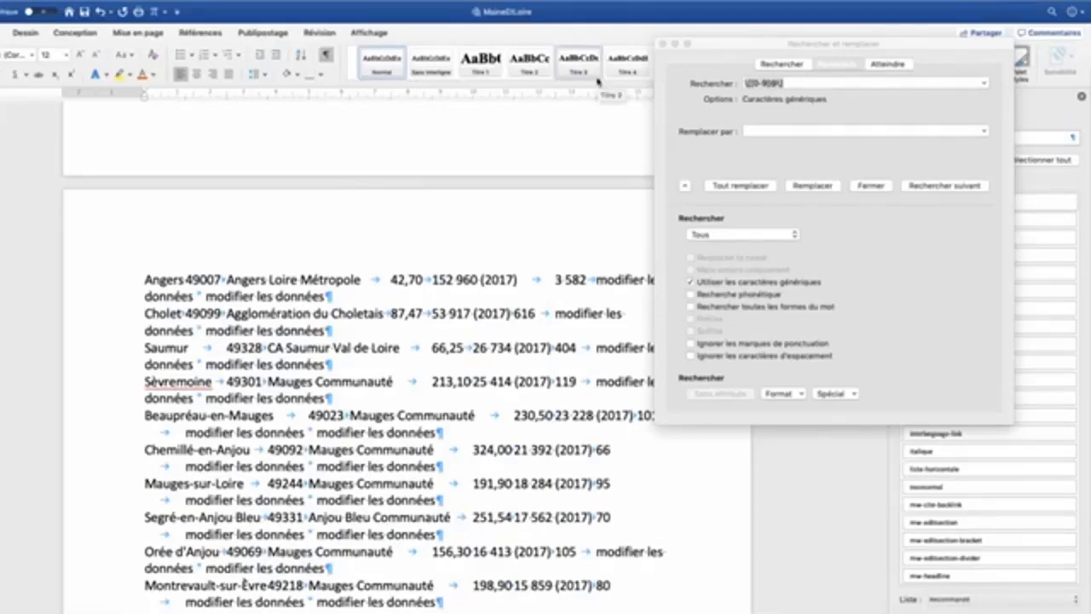
# Turn off wildcards and set the search text to the special Tout chiffre code ^#.
pyautogui.click(691, 283)
pyautogui.press('BackSpace')
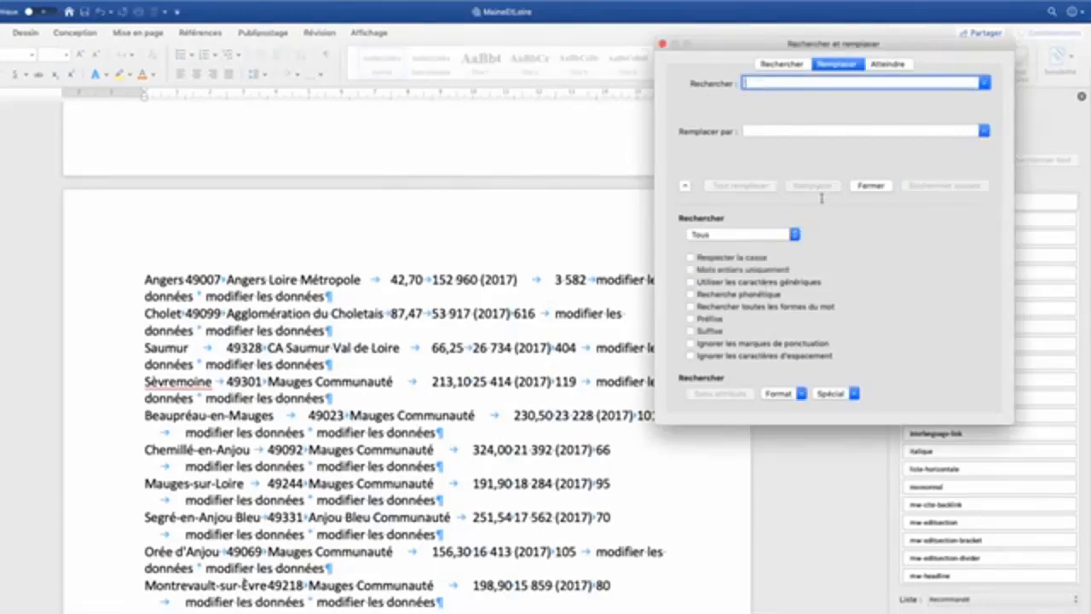
pyautogui.click(843, 394)
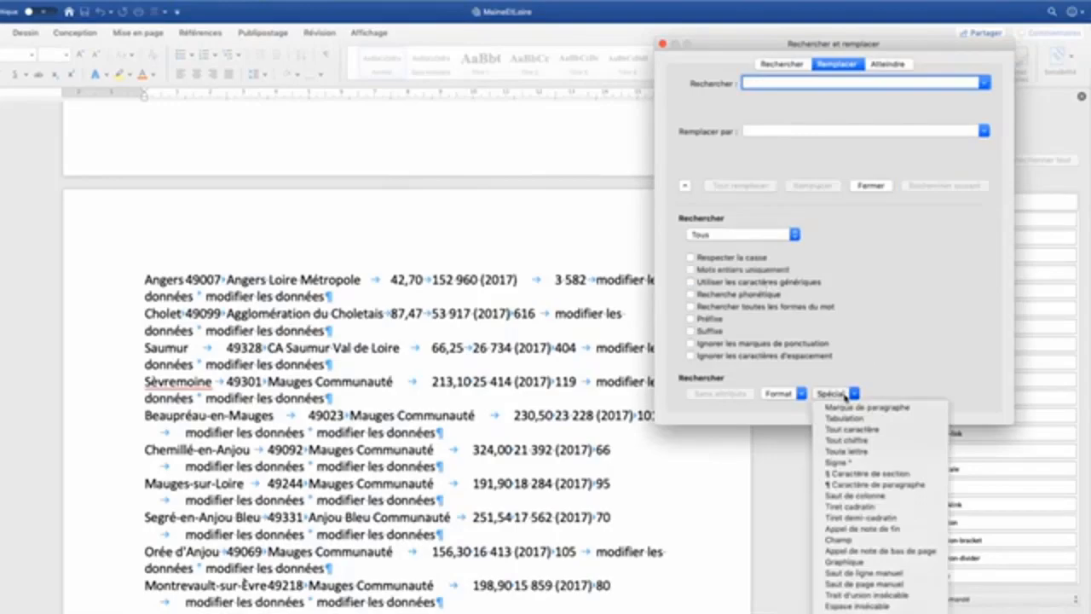
pyautogui.click(846, 440)
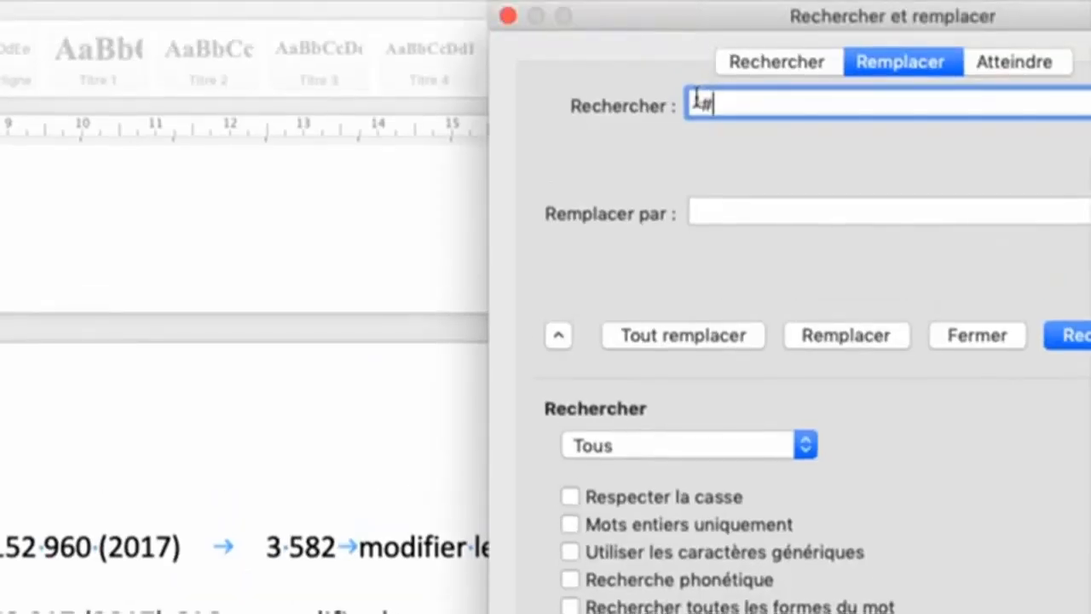
# Duplicate the ^# code until the search text reads ^#^#^#^#^#.
pyautogui.moveTo(722, 105); pyautogui.dragTo(672, 105)
pyautogui.press('super+c')
pyautogui.click(730, 105)
pyautogui.press('super+v')
pyautogui.press('super+v')
pyautogui.press('super+v')
pyautogui.press('super+v')
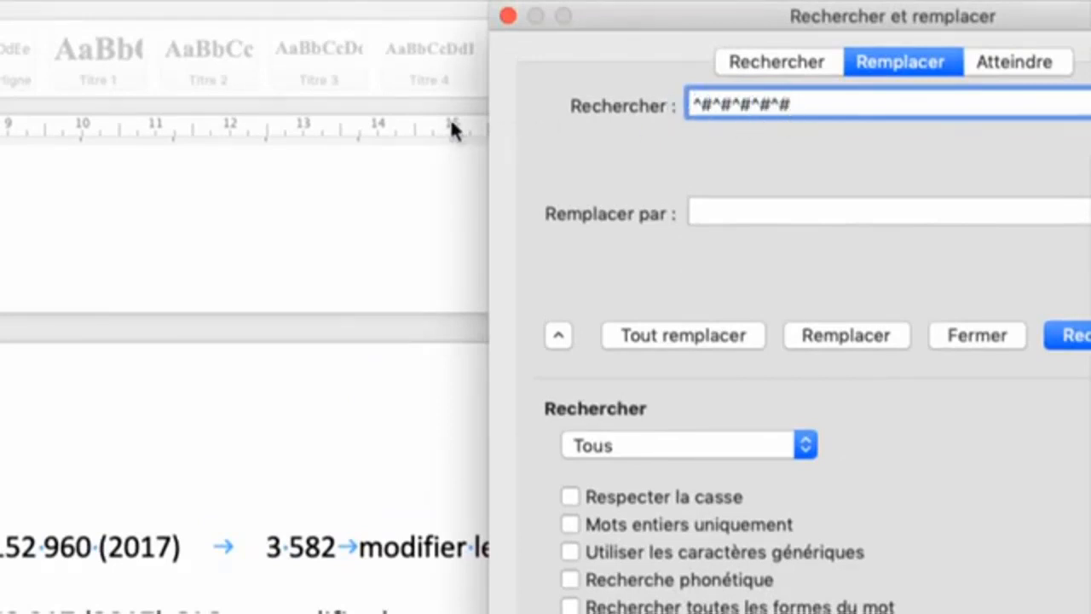
# Remove the space inside 152 960 in the Angers row and find the next matches of ^#^#^#^#^# there.
pyautogui.click(41, 550)
pyautogui.press('BackSpace')
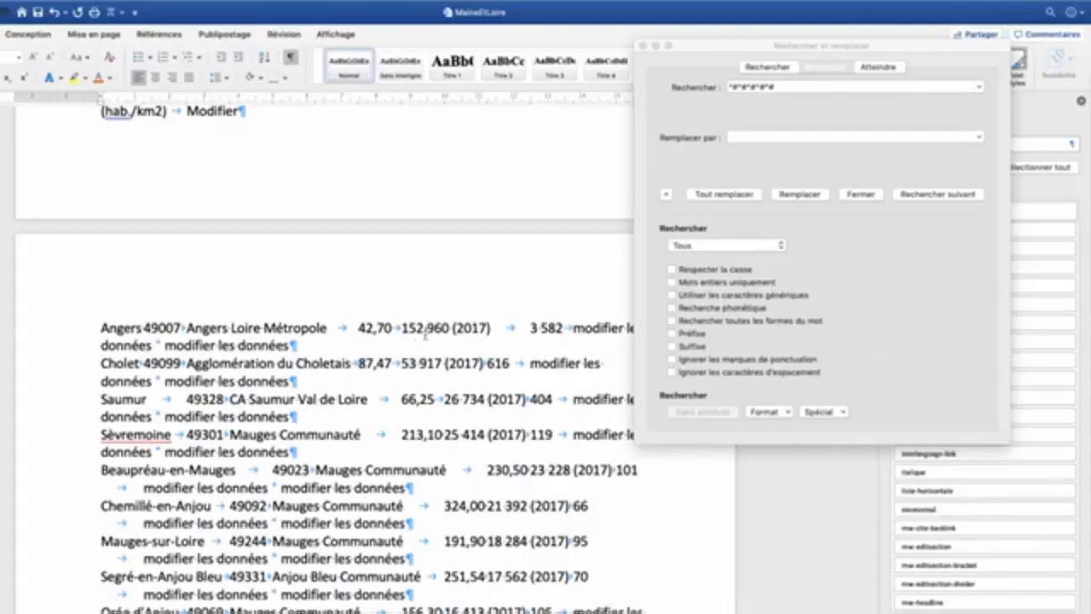
pyautogui.press('BackSpace')
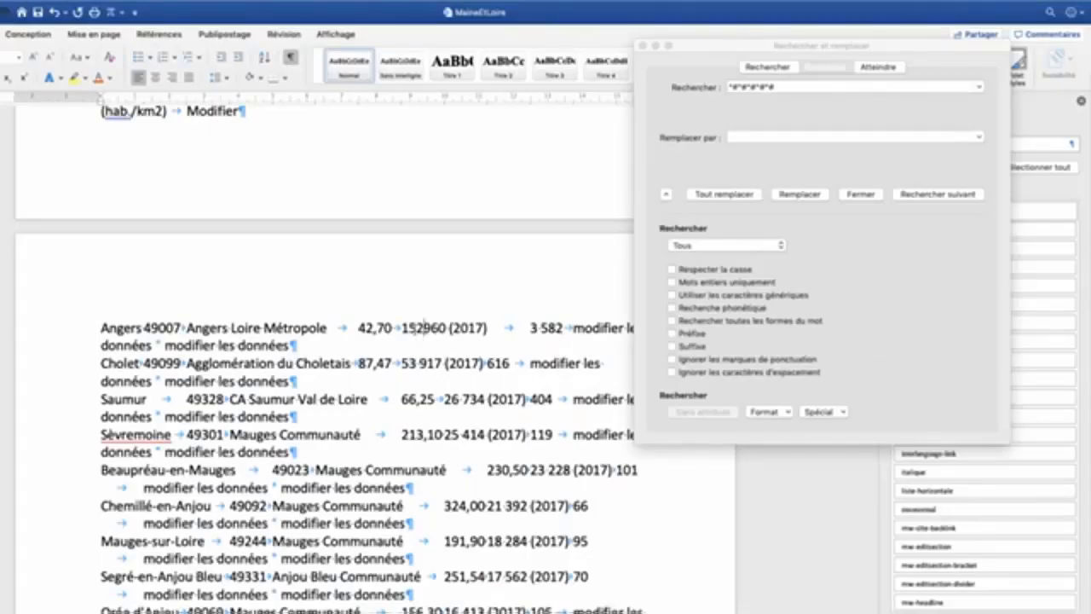
pyautogui.click(357, 327)
pyautogui.click(912, 195)
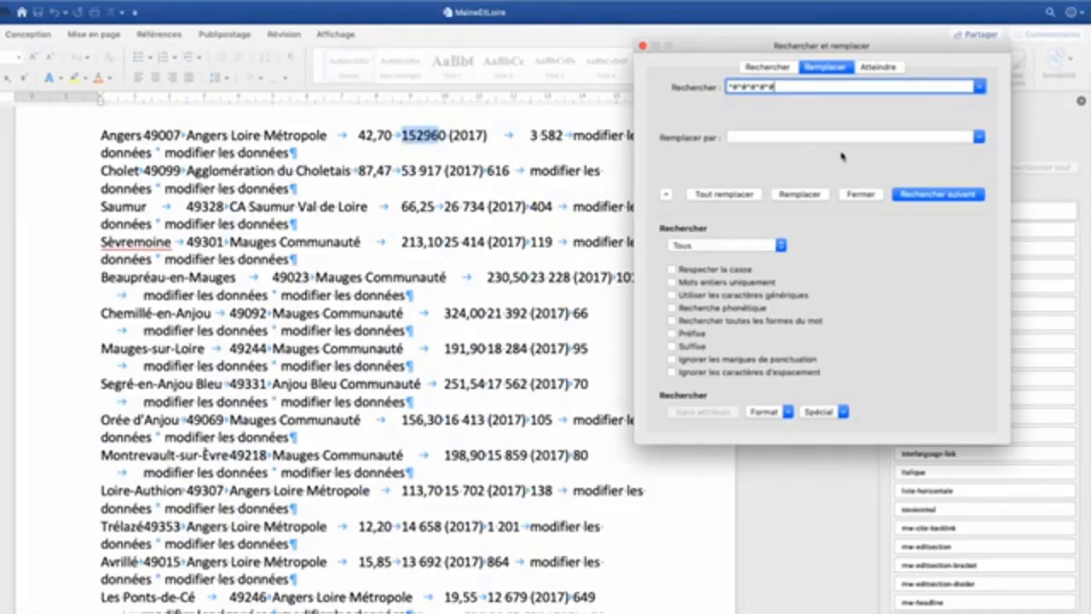
pyautogui.click(929, 196)
# Clear the search text, enable wildcards (caractères génériques) and insert the special Début de mot operator (<).
pyautogui.moveTo(780, 86); pyautogui.dragTo(686, 83)
pyautogui.press('BackSpace')
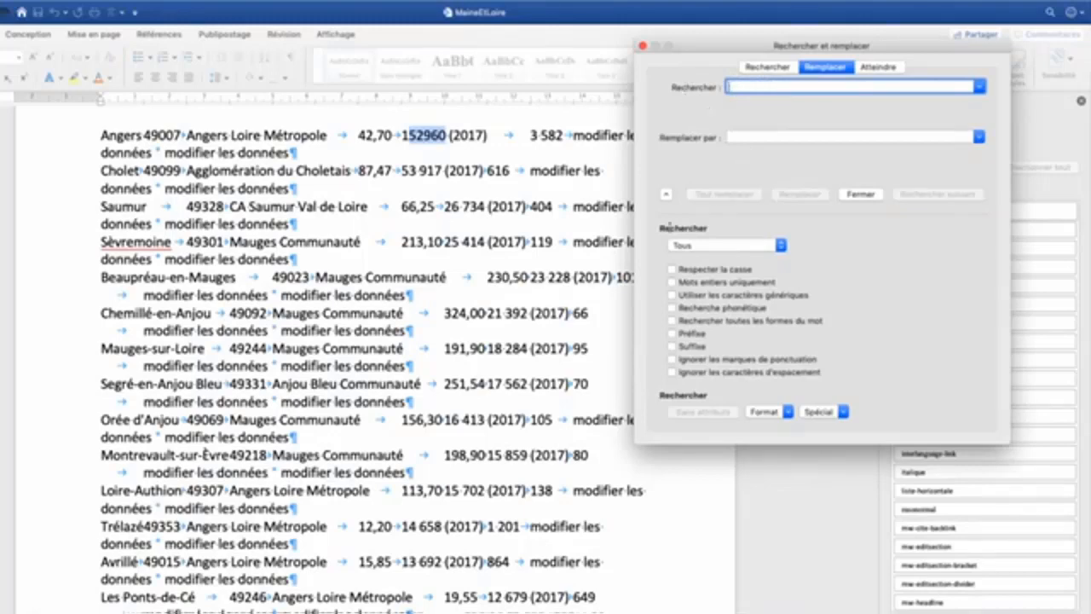
pyautogui.click(672, 295)
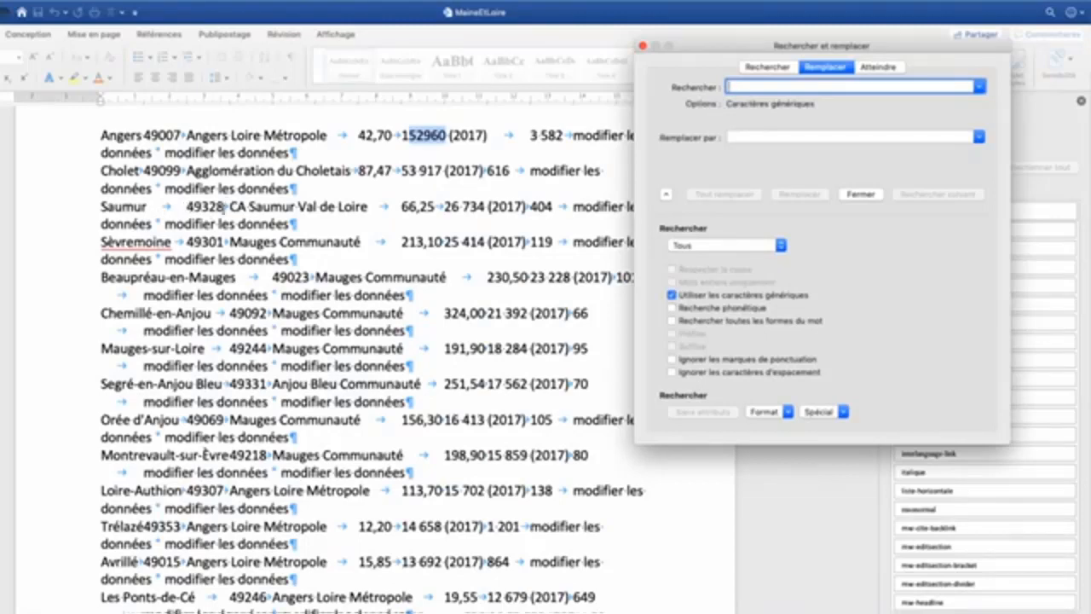
pyautogui.click(842, 413)
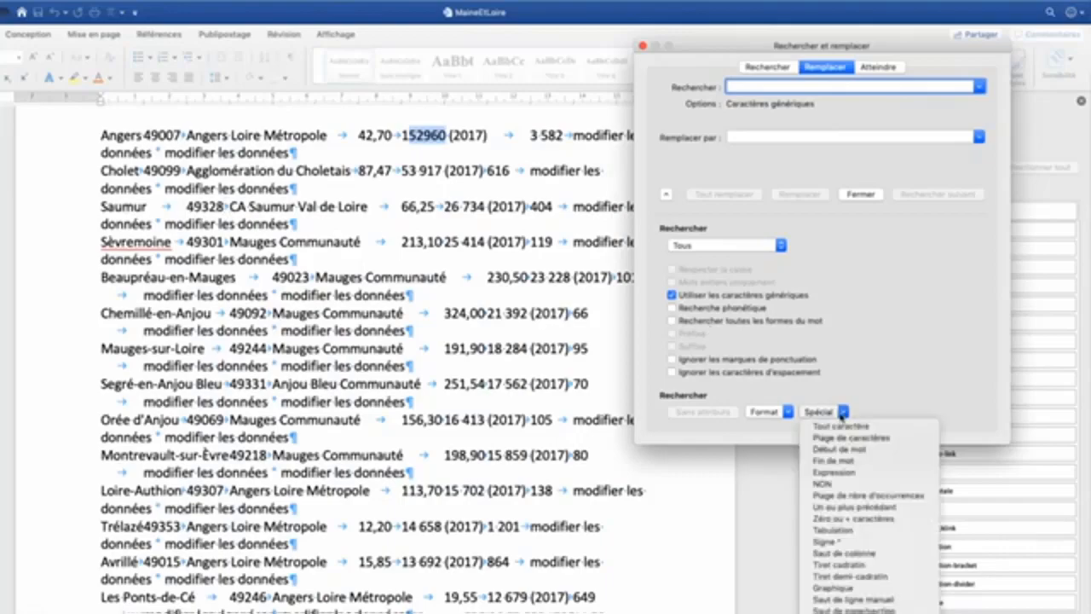
pyautogui.click(840, 450)
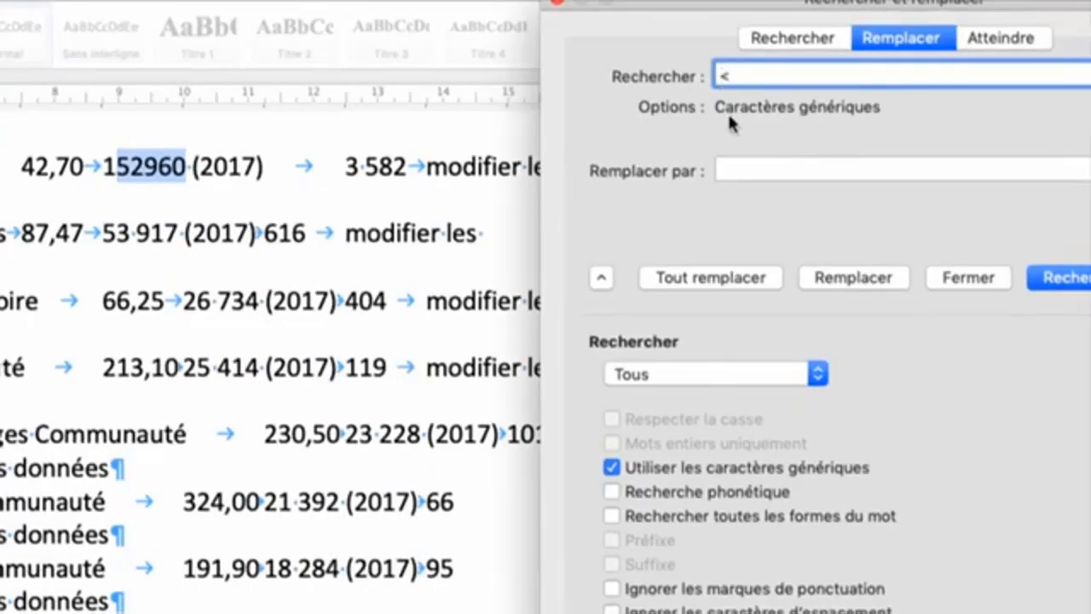
# Complete the wildcard search text as <[0-9]{5}>.
pyautogui.write('>')
pyautogui.press('BackSpace')
pyautogui.write('[0-9]{5')
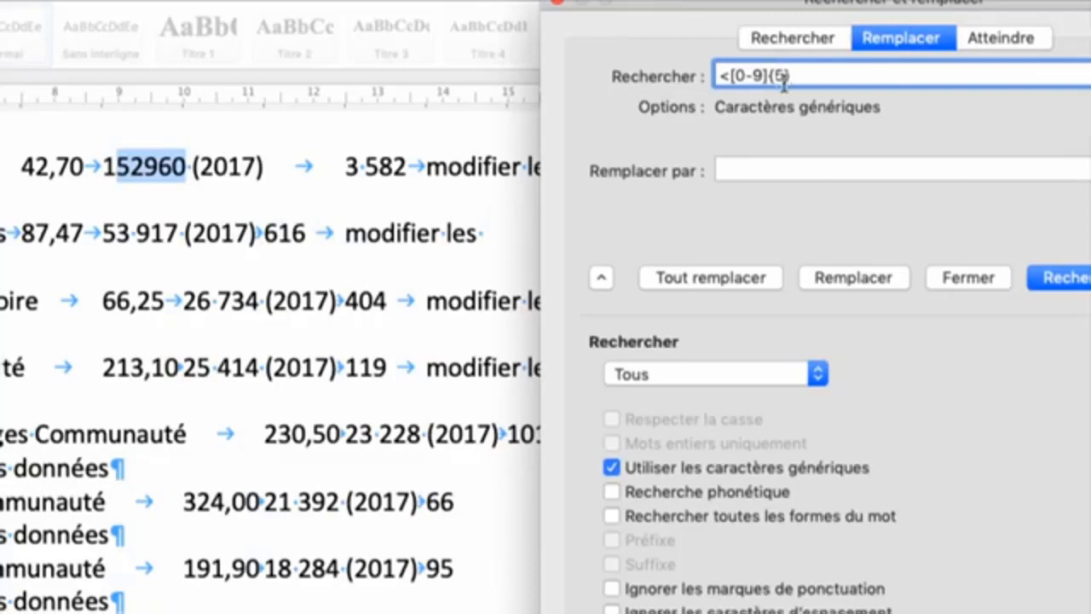
pyautogui.write('>')
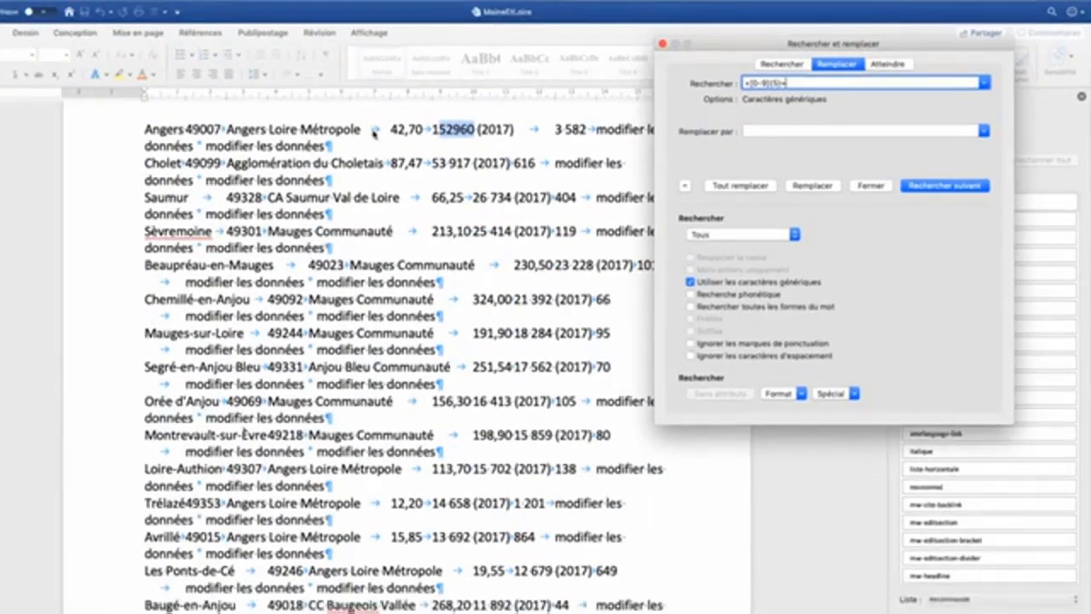
# Find all matches of <[0-9]{5}> with every found item highlighted in the main document (Document principal).
pyautogui.click(438, 133)
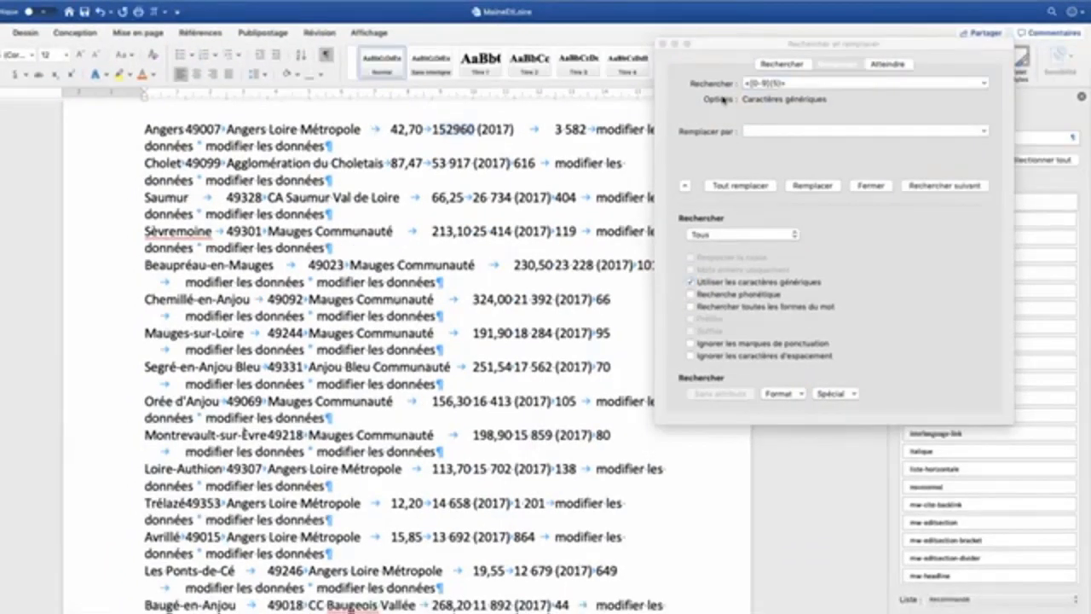
pyautogui.click(770, 67)
pyautogui.click(782, 65)
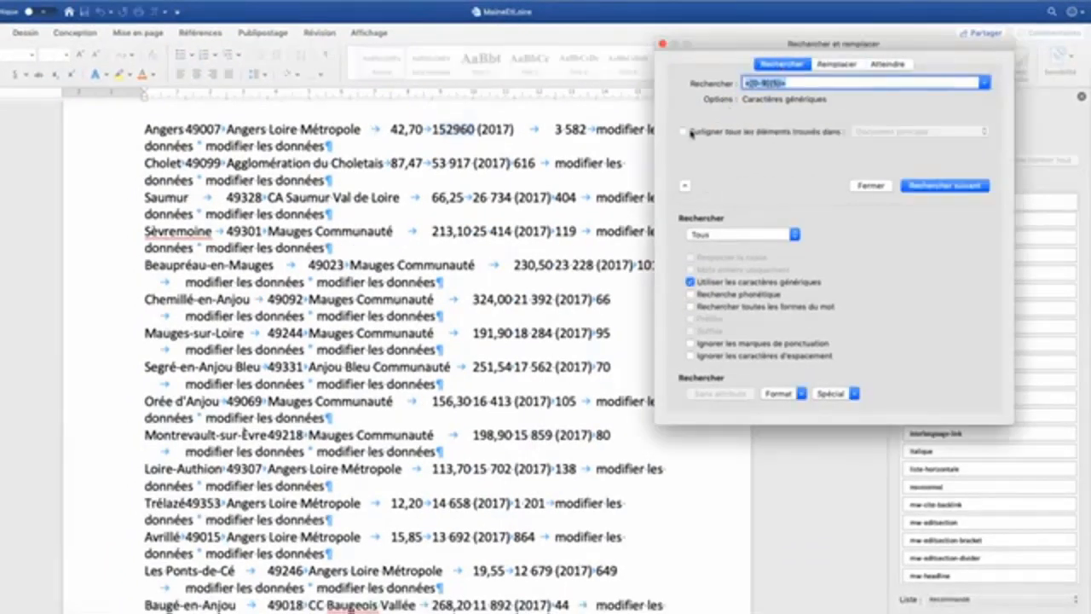
pyautogui.click(683, 133)
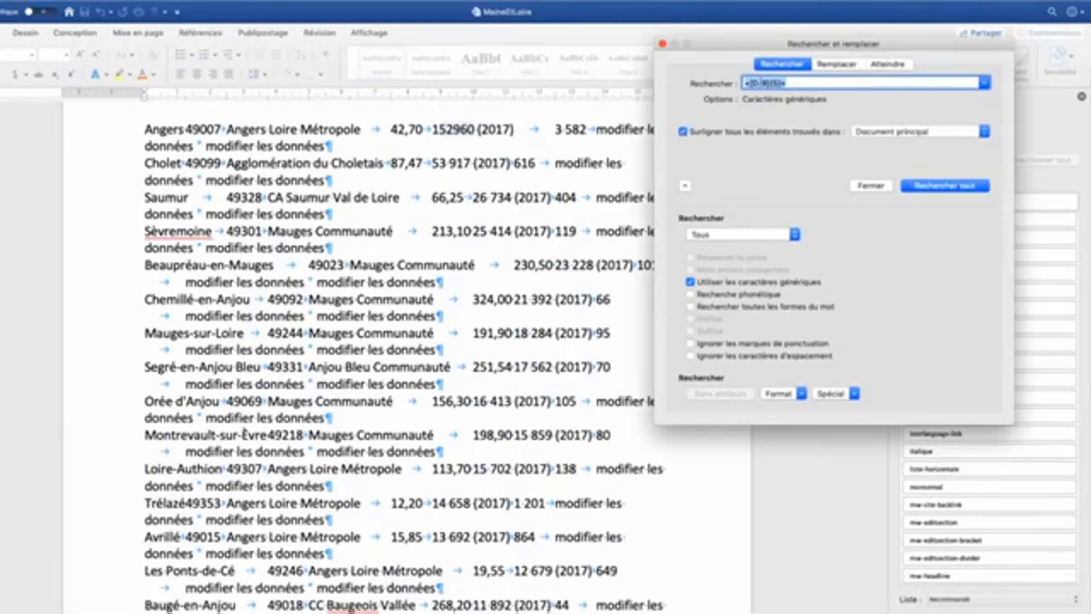
pyautogui.click(757, 84)
pyautogui.click(947, 185)
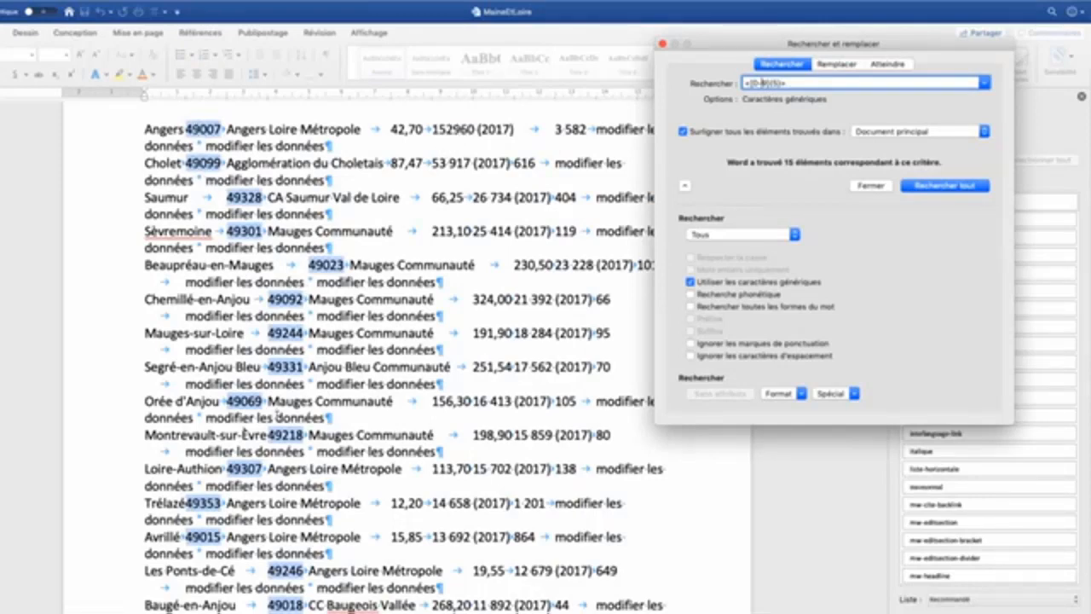
# Copy the highlighted five-digit commune codes and paste them at the end of the document.
pyautogui.click(370, 17)
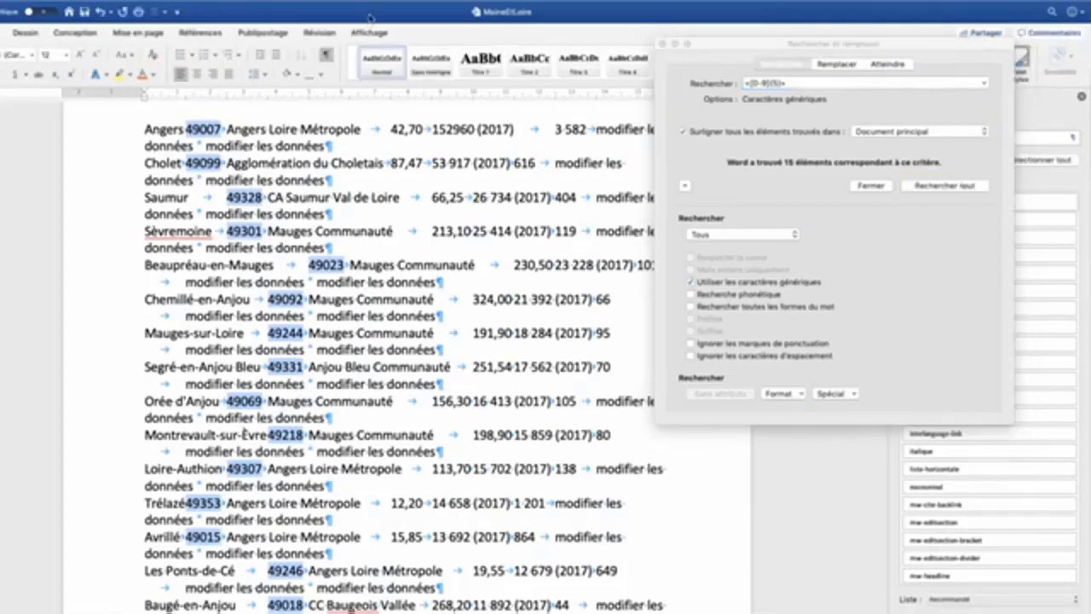
pyautogui.click(348, 184)
pyautogui.press('super+End')
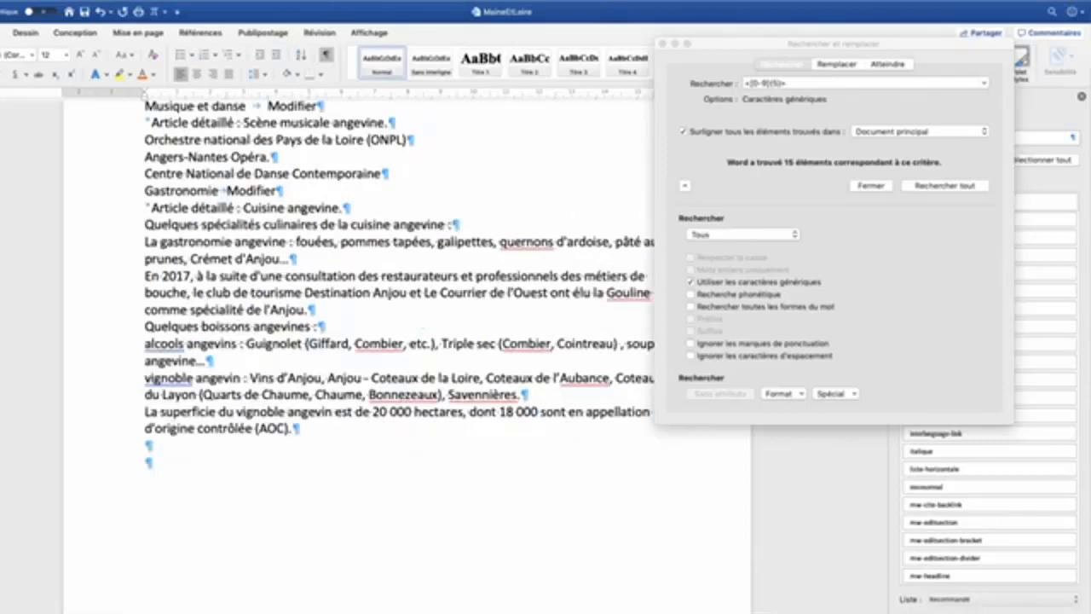
pyautogui.press('super+v')
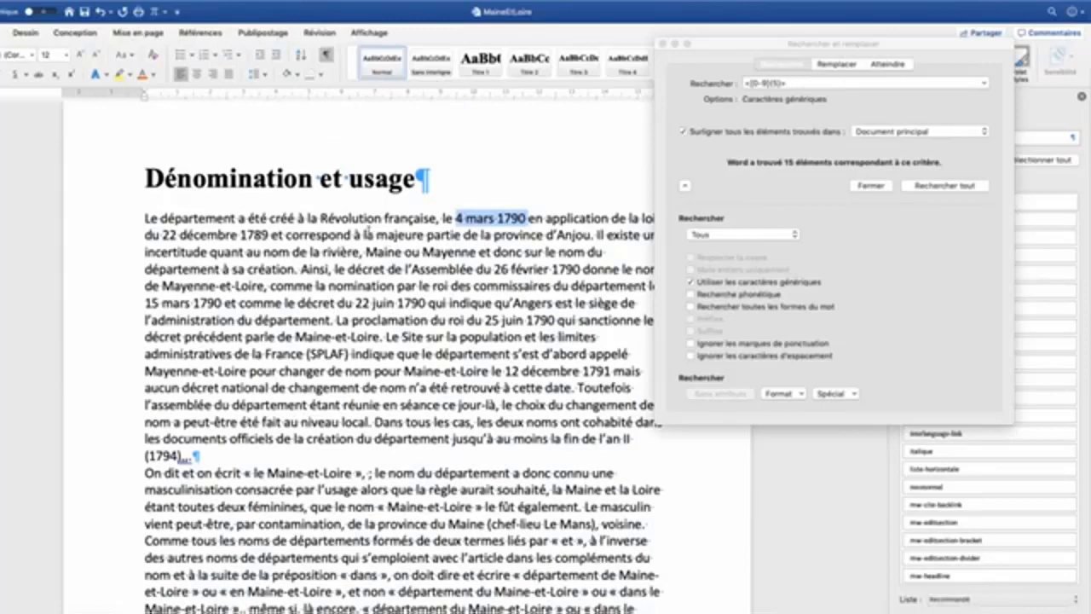
# Select the sample dates 4 mars 1790 and 22 décembre 1789, and change the search text to <[0-9]{1;2} [a-z]>.
pyautogui.click(369, 233)
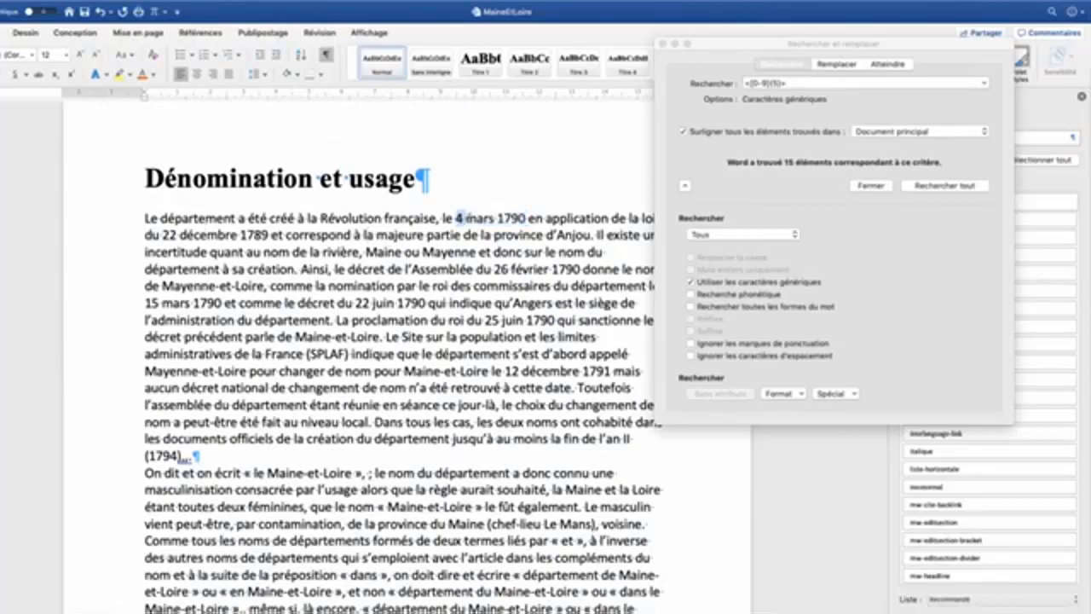
pyautogui.moveTo(455, 218); pyautogui.dragTo(527, 218)
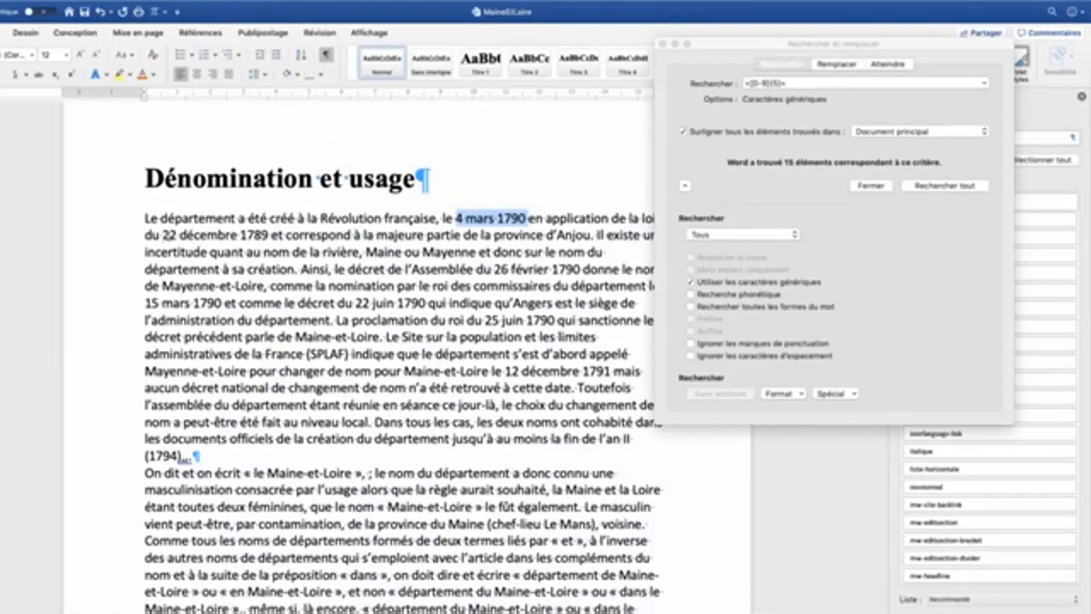
pyautogui.moveTo(163, 234); pyautogui.dragTo(269, 235)
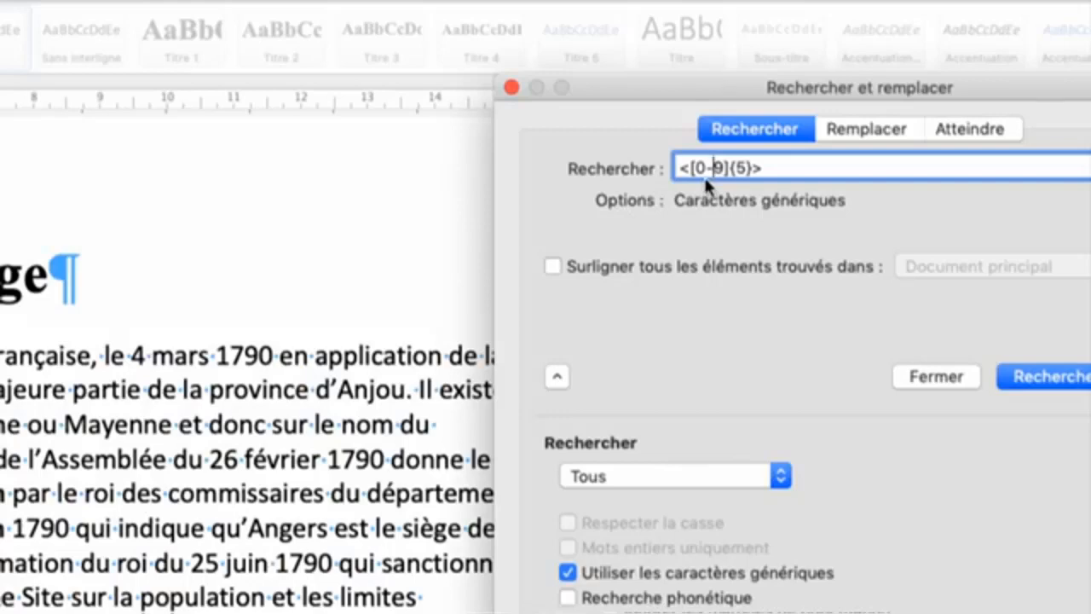
pyautogui.click(745, 168)
pyautogui.press('BackSpace')
pyautogui.write('1;2} [a-z]')
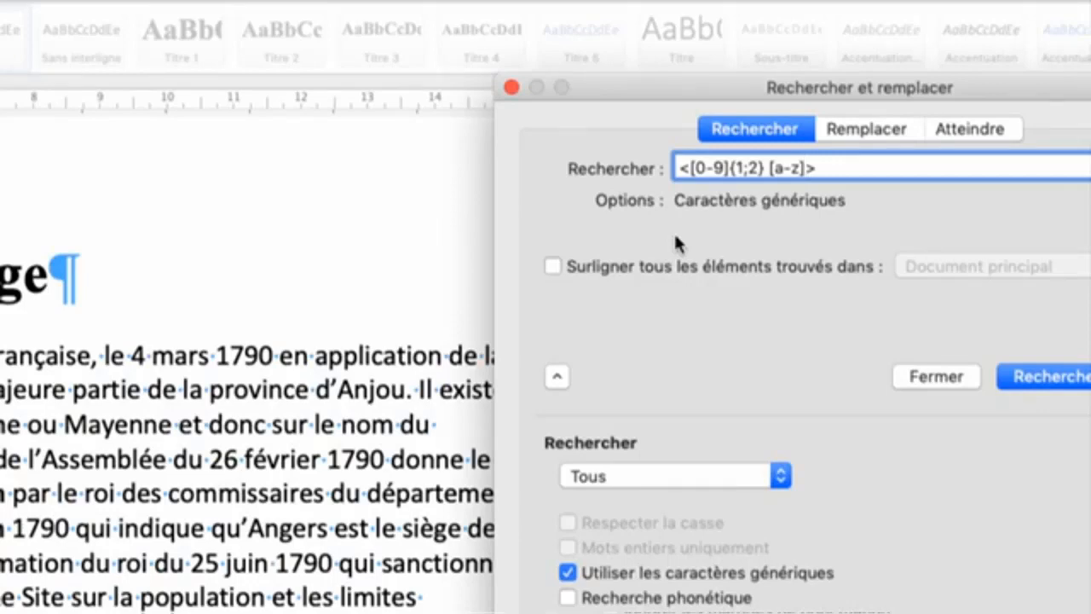
# Complete the search text as <[0-9]{1;2} [a-z]@ [0-9]{4}> and find all matches highlighted in the main document.
pyautogui.write('@')
pyautogui.write('[0-9]')
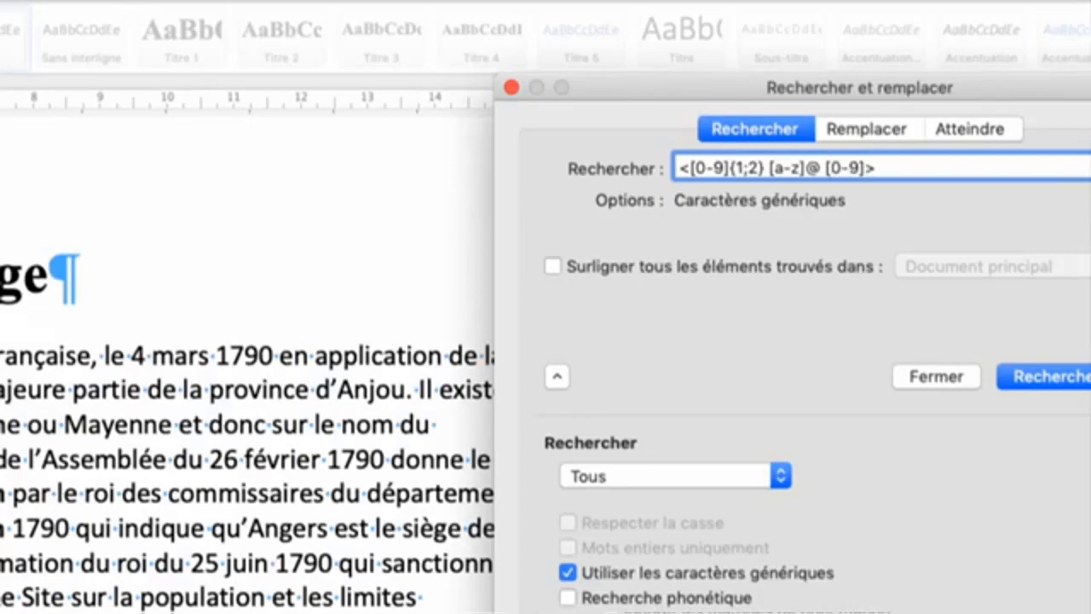
pyautogui.write('{4}')
pyautogui.click(874, 170)
pyautogui.click(554, 267)
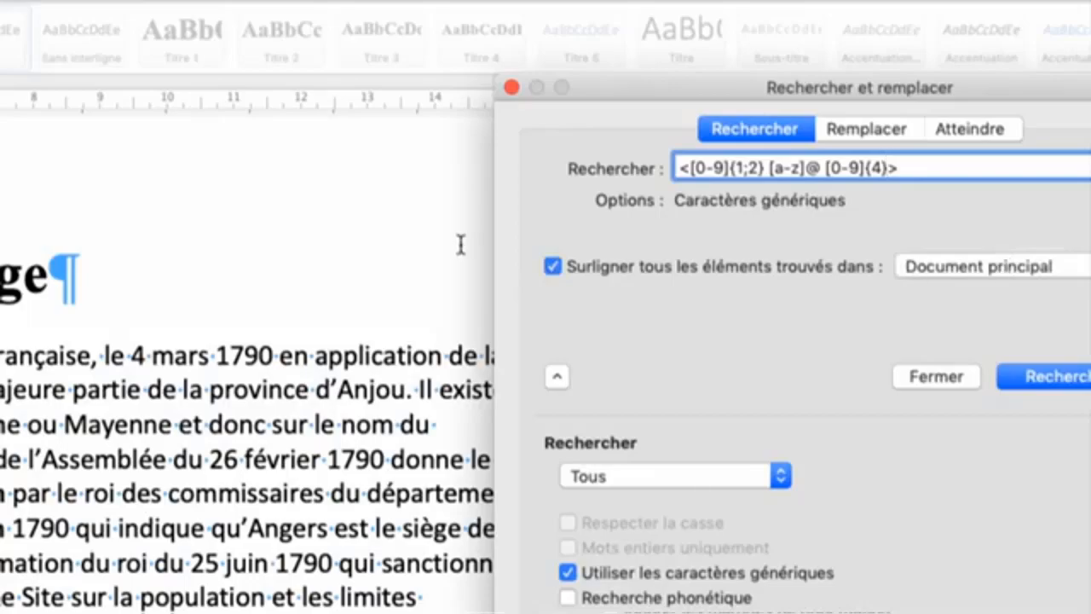
pyautogui.click(1081, 382)
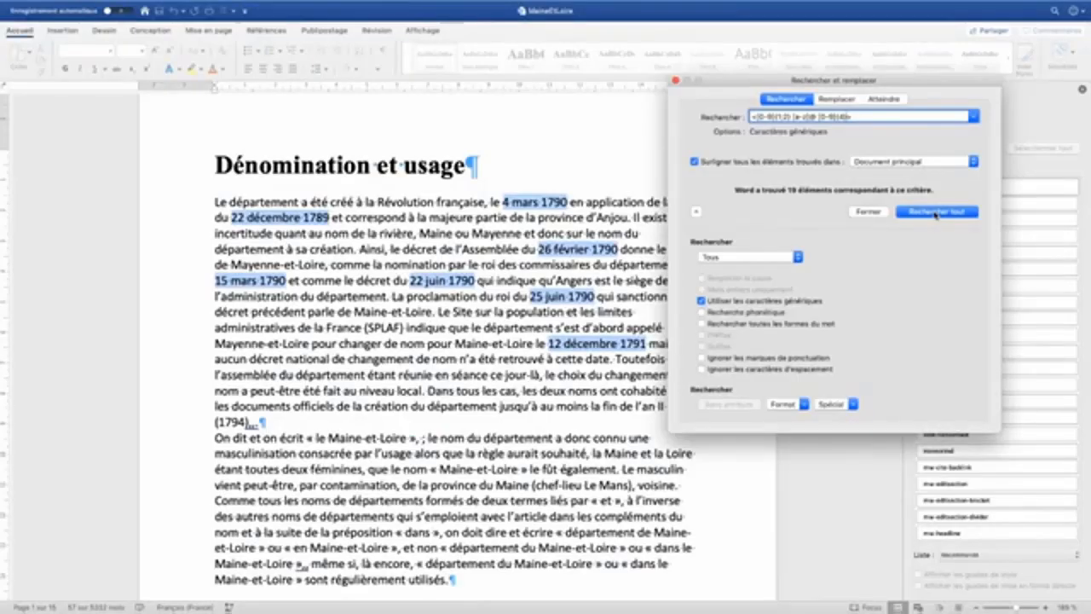
# Copy the highlighted dates, from 4 mars 1790 to 8 avril 2016, to the end of the document below the codes.
pyautogui.click(473, 22)
pyautogui.press('super+End')
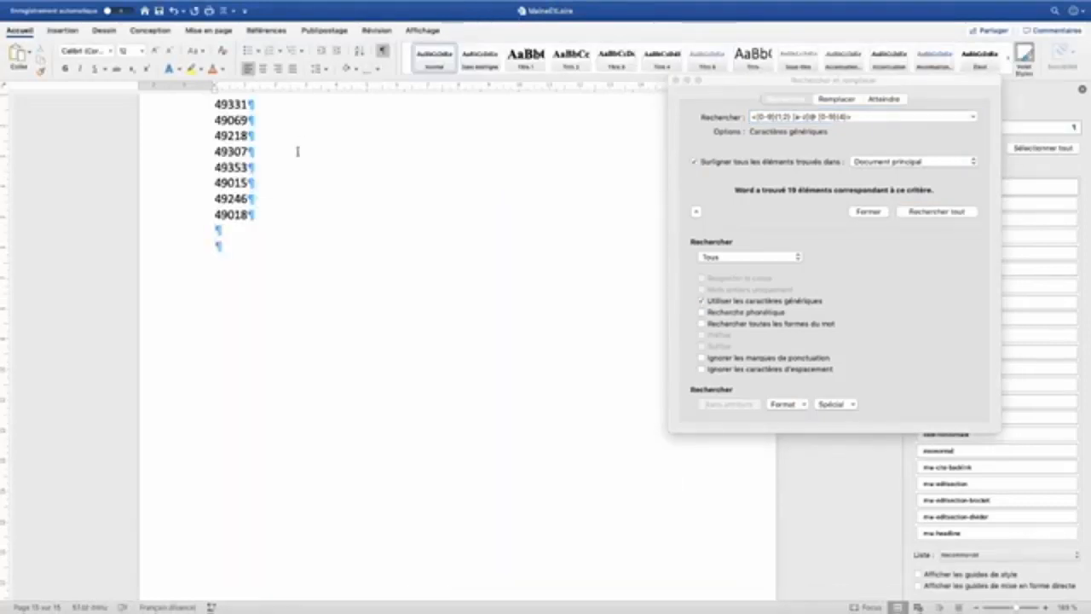
pyautogui.write('4 mars 1790 22 décembre 1789 26 février 1790 15 mars 1790 22 juin 1790 25 juin 1790 12 décembre 1791 31 décembre 2011 24 janvier 1789 11 novembre 1789 12 novembre 1789 14 janvier 1790 24 mai 1790 22 juin 1790 25 juin 1790 18 juin 1815 17 juin 2007 17 juin 2012 8 avril 2016')
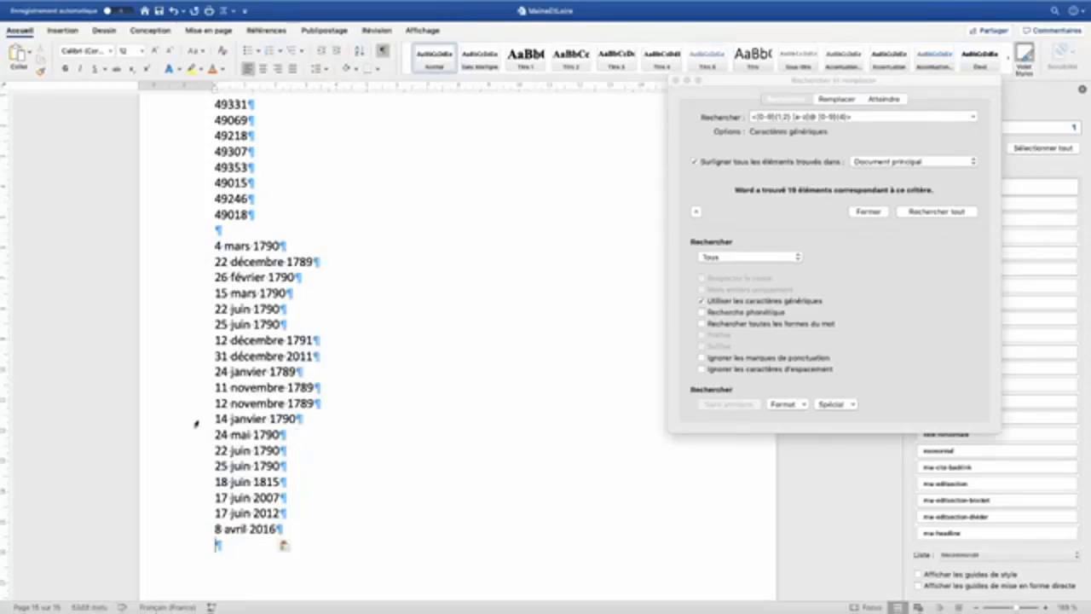
pyautogui.scroll(3, 196, 423)
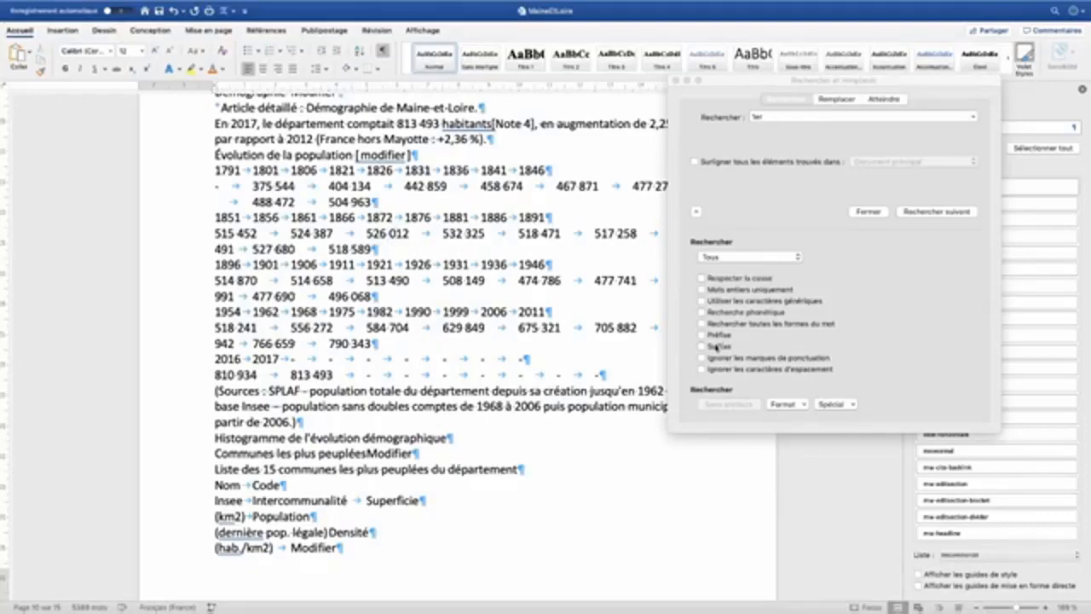
# Enable wildcards, set the search text to [0-9]{3} [0-9]{3}, and highlight all matches in the main document.
pyautogui.click(704, 301)
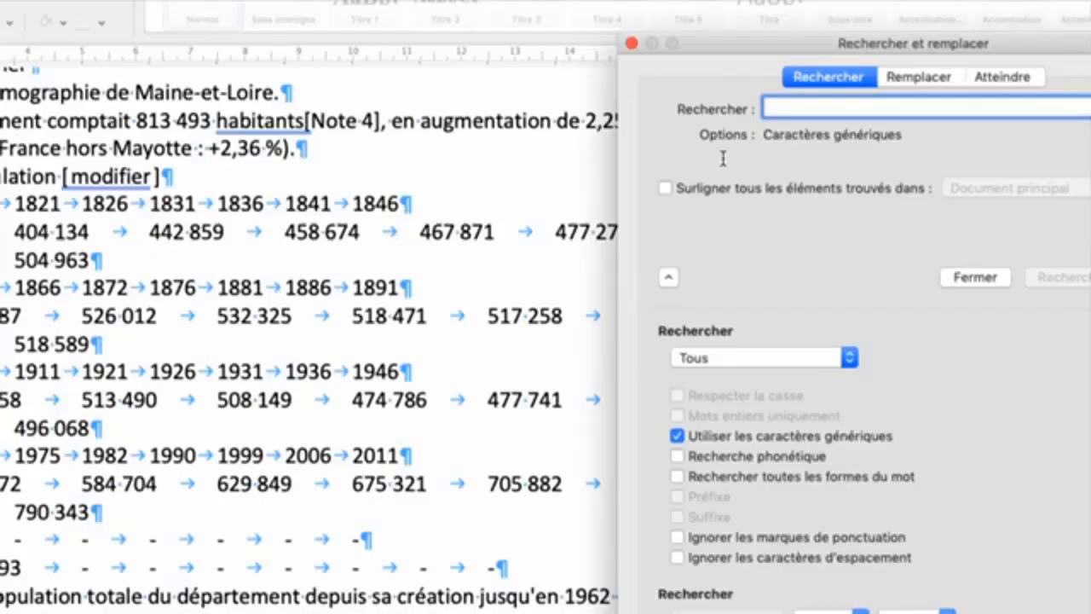
pyautogui.write('[')
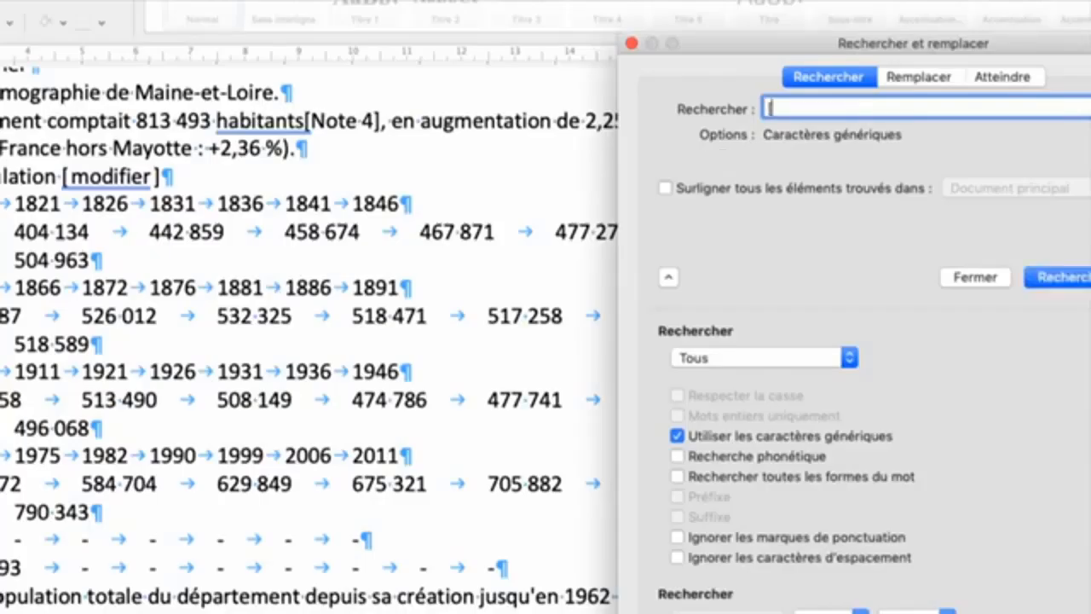
pyautogui.write('0-9]{3} [0-9]{3}')
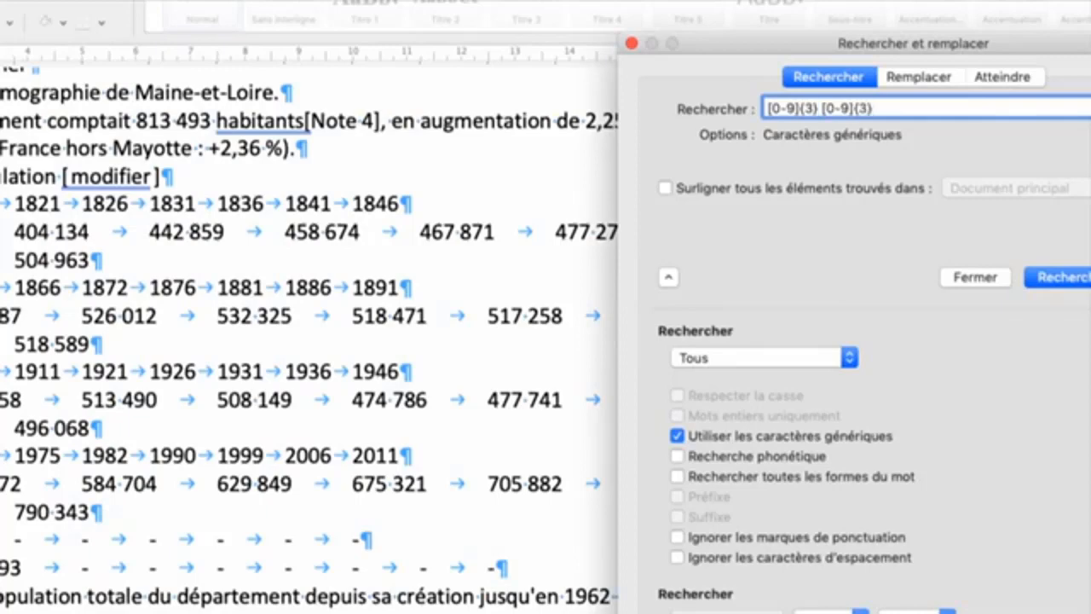
pyautogui.click(665, 189)
pyautogui.click(665, 190)
pyautogui.click(665, 190)
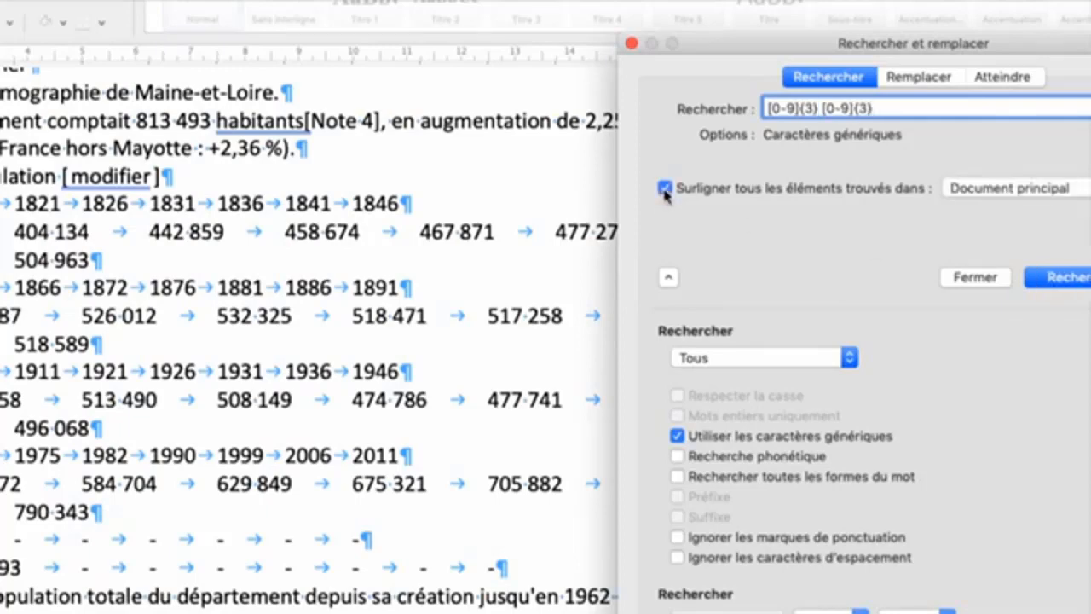
pyautogui.click(1058, 279)
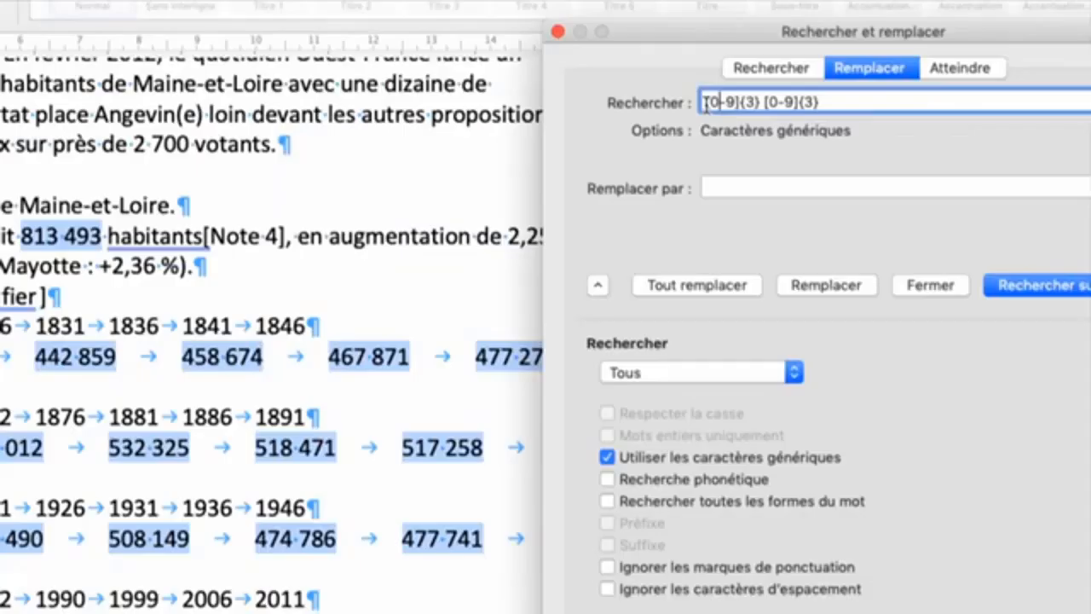
# Group both three-digit parts of the search text for replacement, making it ([0-9]{3}) ([0-9]{3}).
pyautogui.click(753, 116)
pyautogui.write('(')
pyautogui.press('Right')
pyautogui.press('Right')
pyautogui.press('Right')
pyautogui.press('Right')
pyautogui.press('Right')
pyautogui.press('Right')
pyautogui.press('Right')
pyautogui.press('Right')
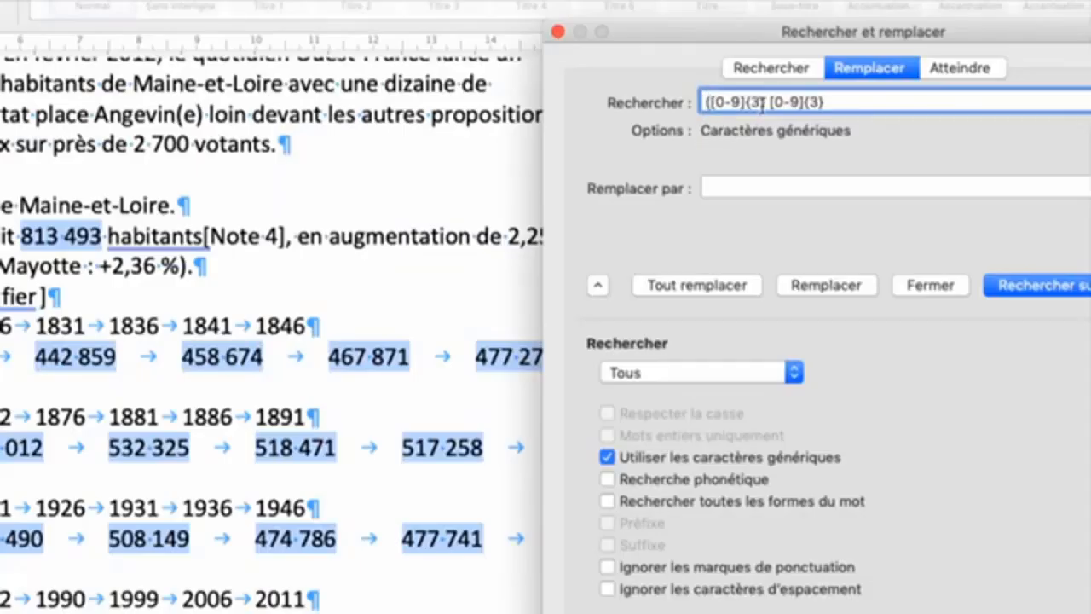
pyautogui.write(')')
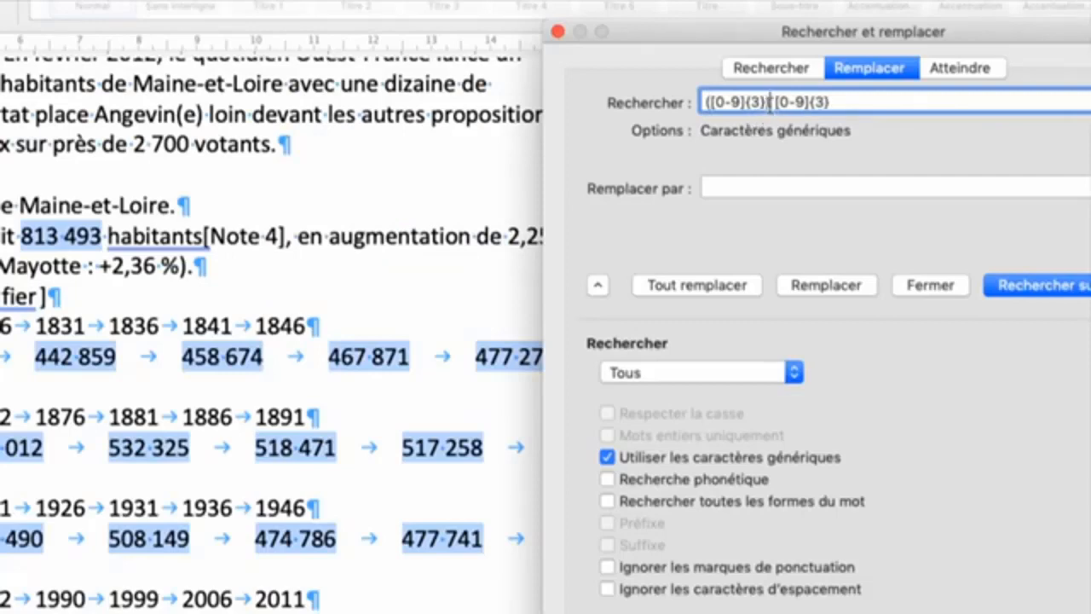
pyautogui.click(776, 102)
pyautogui.write('(')
pyautogui.press('End')
pyautogui.write(')')
# Set the replacement to \1\2 and replace all matches to remove the space inside the six-digit numbers.
pyautogui.click(725, 184)
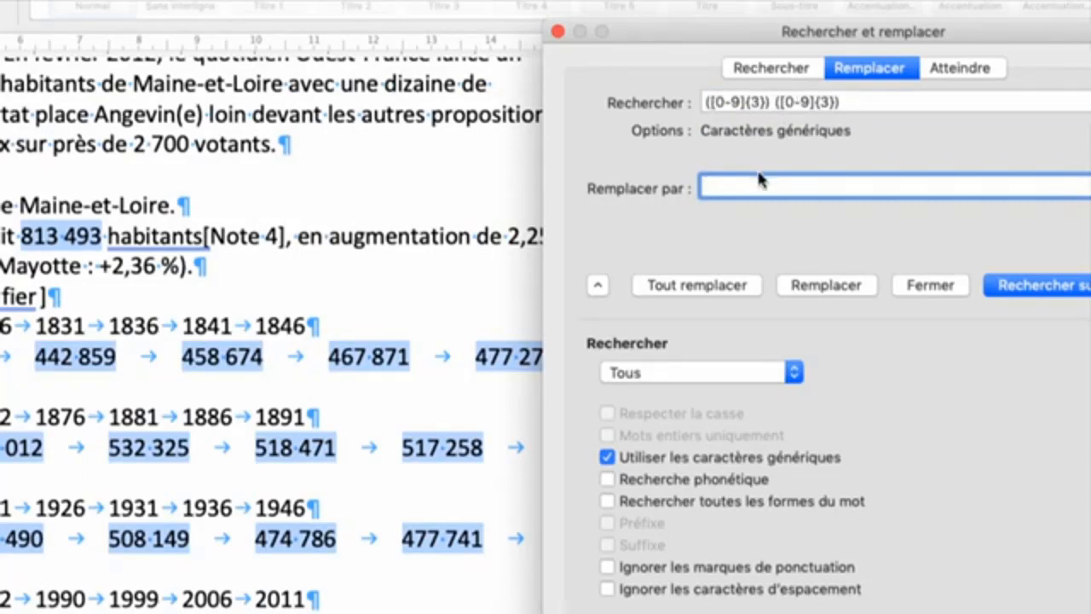
pyautogui.write('\\1\\2')
pyautogui.click(687, 287)
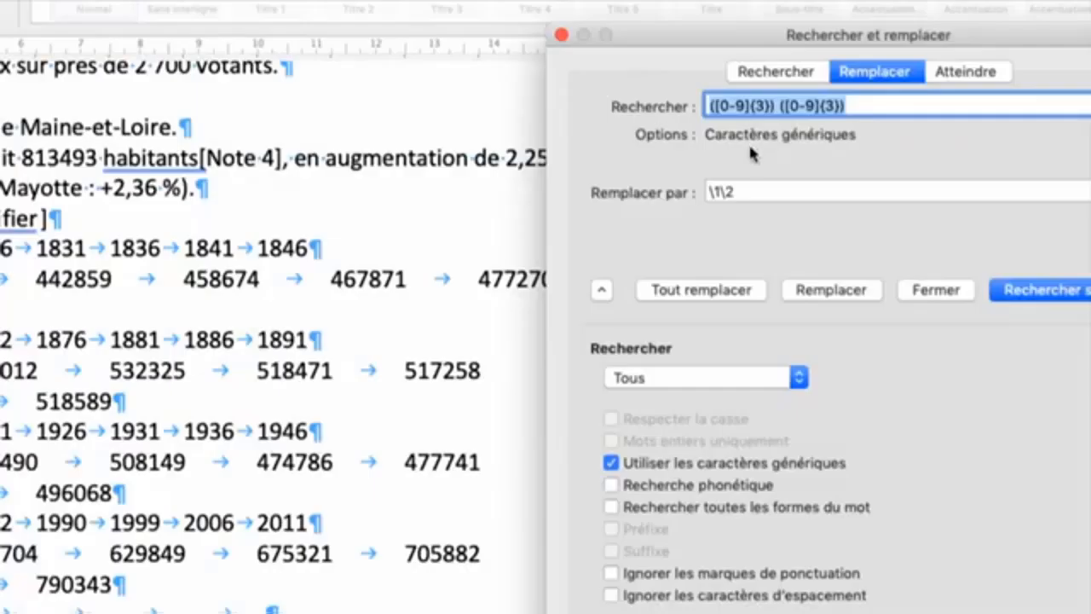
# Change the search text to ([0-9]{3})([0-9]{3}) and the replacement to \1 \2, and replace all matches.
pyautogui.click(770, 124)
pyautogui.press('BackSpace')
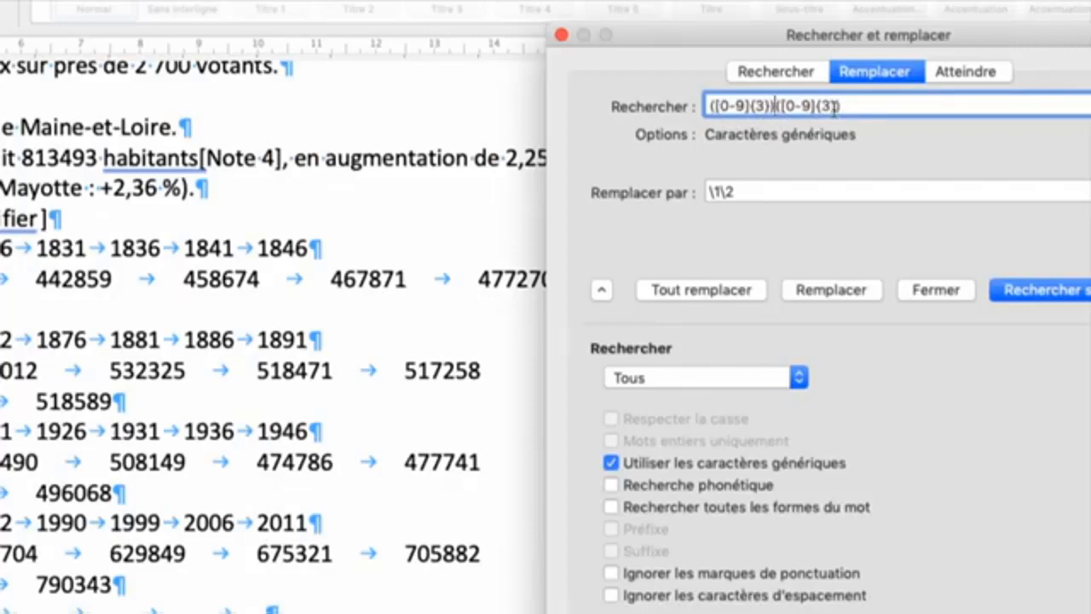
pyautogui.click(722, 194)
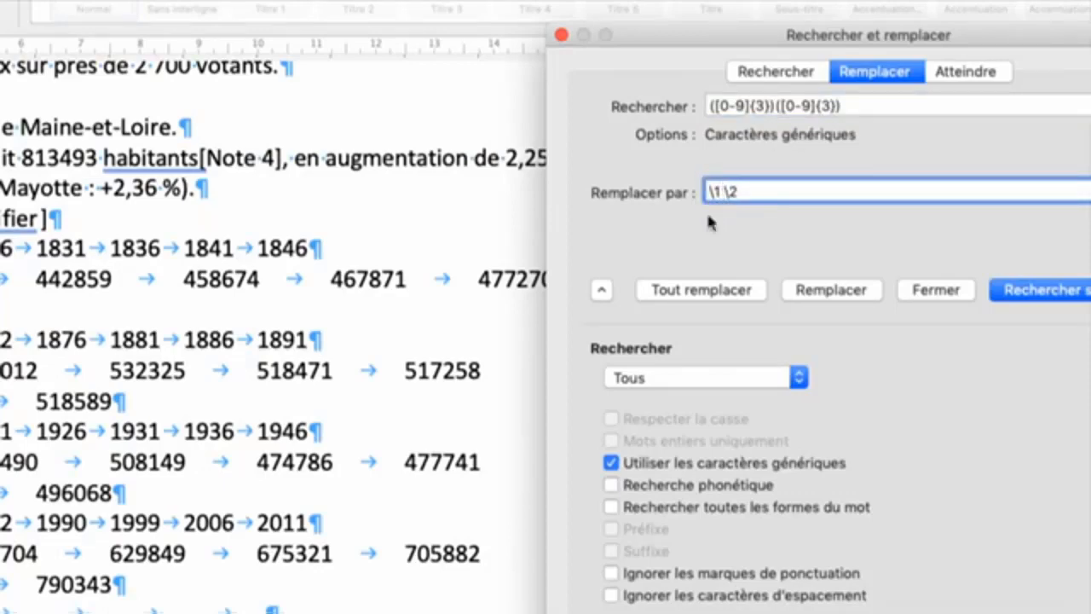
pyautogui.click(710, 291)
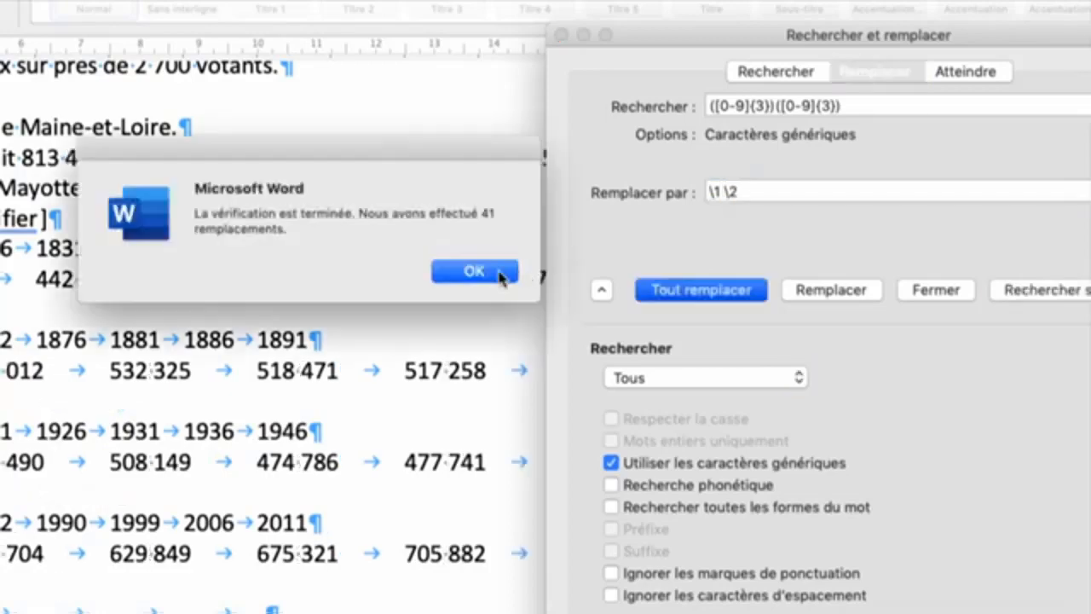
pyautogui.click(474, 271)
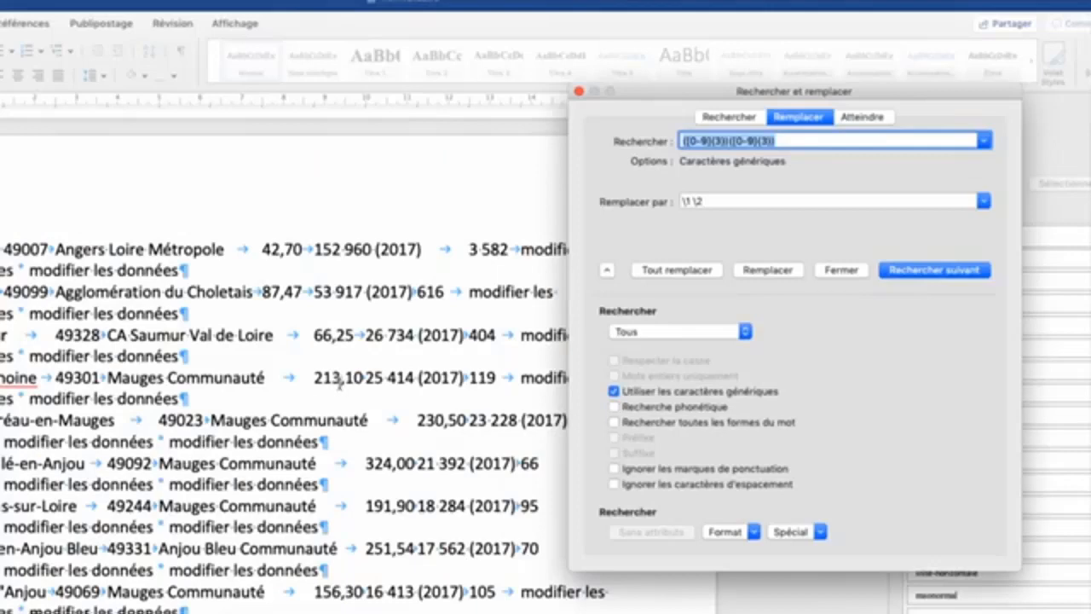
# Select the comma in 213,10 as a sample and change the search text to ,([0-9]).
pyautogui.click(342, 382)
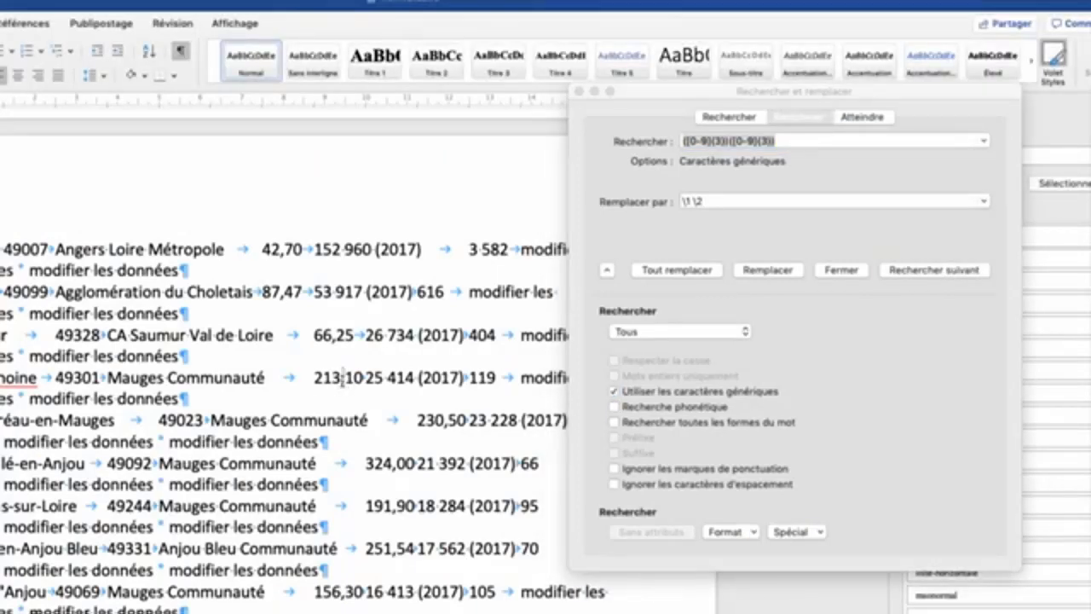
pyautogui.press('Right')
pyautogui.click(742, 167)
pyautogui.click(779, 142)
pyautogui.moveTo(781, 142); pyautogui.dragTo(681, 141)
pyautogui.press('BackSpace')
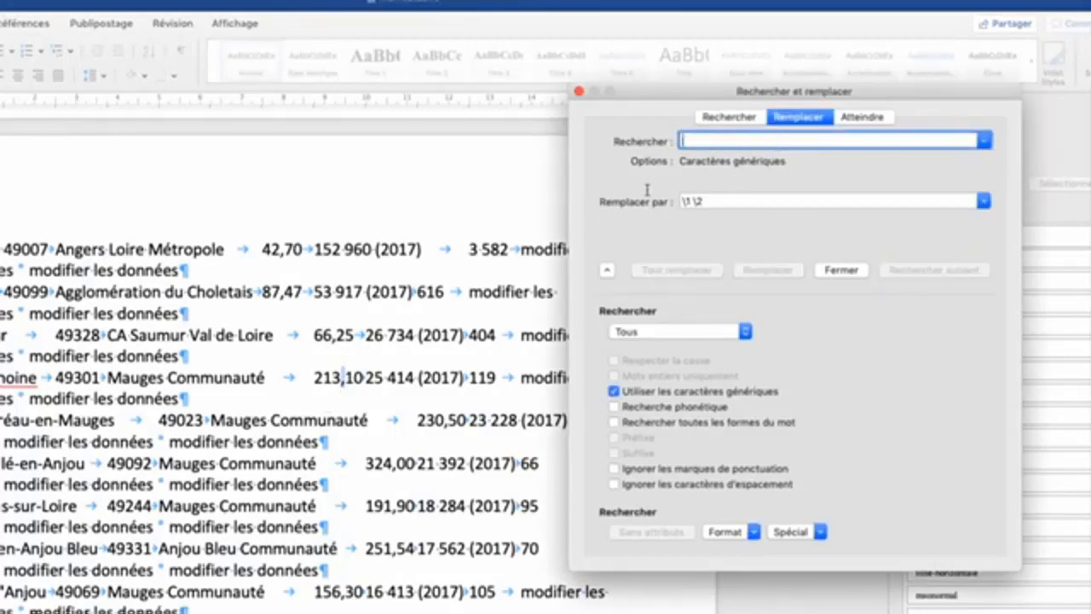
pyautogui.write('(')
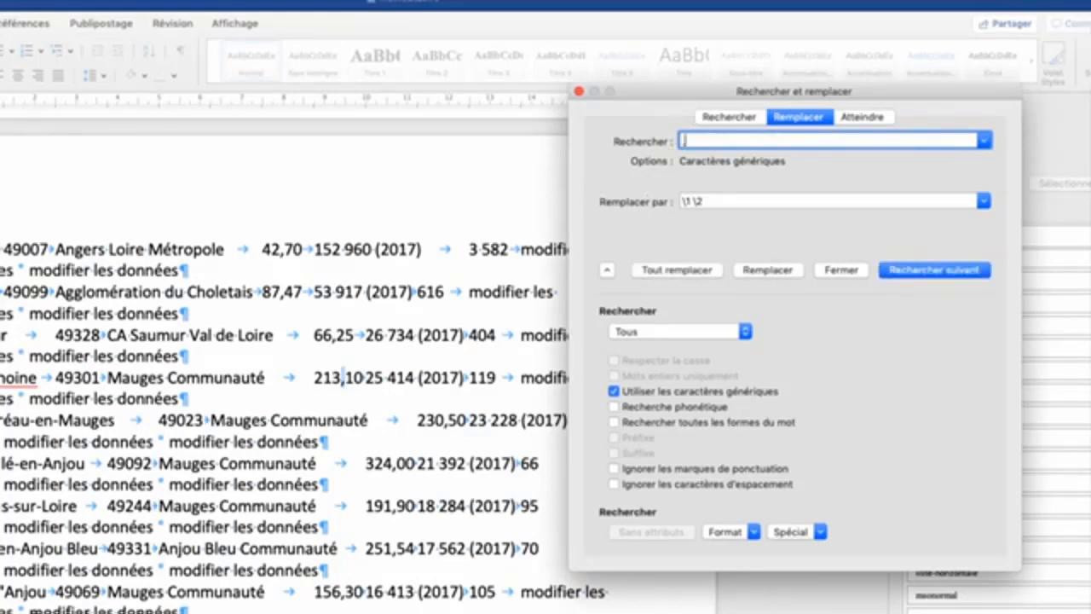
pyautogui.write('([0-9')
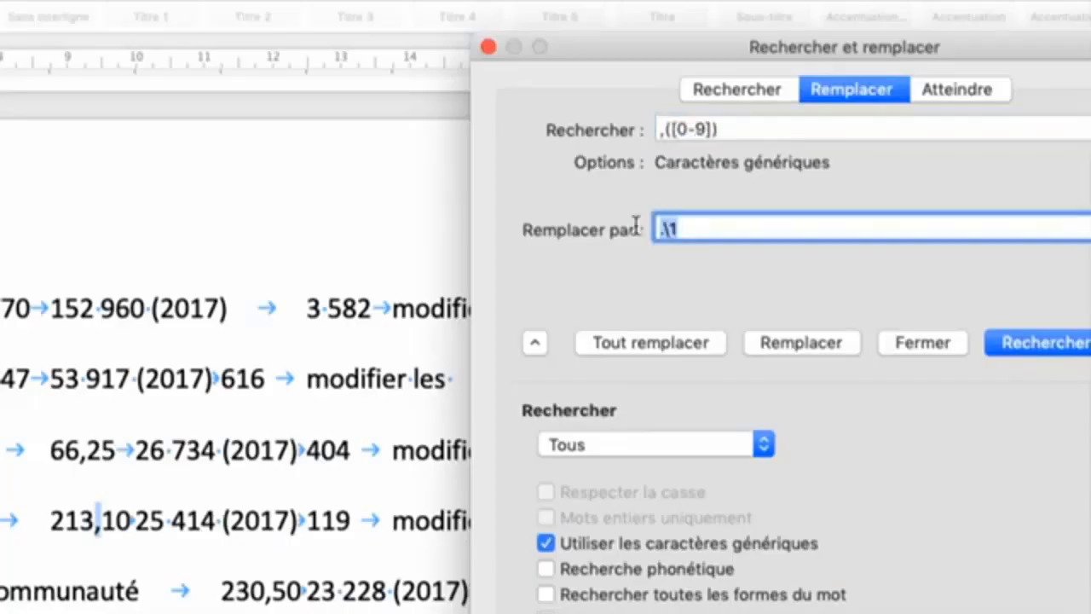
# Set the replacement to .\1 and replace the decimal commas one at a time in 87,47, 66,25 and 213,10.
pyautogui.press('BackSpace')
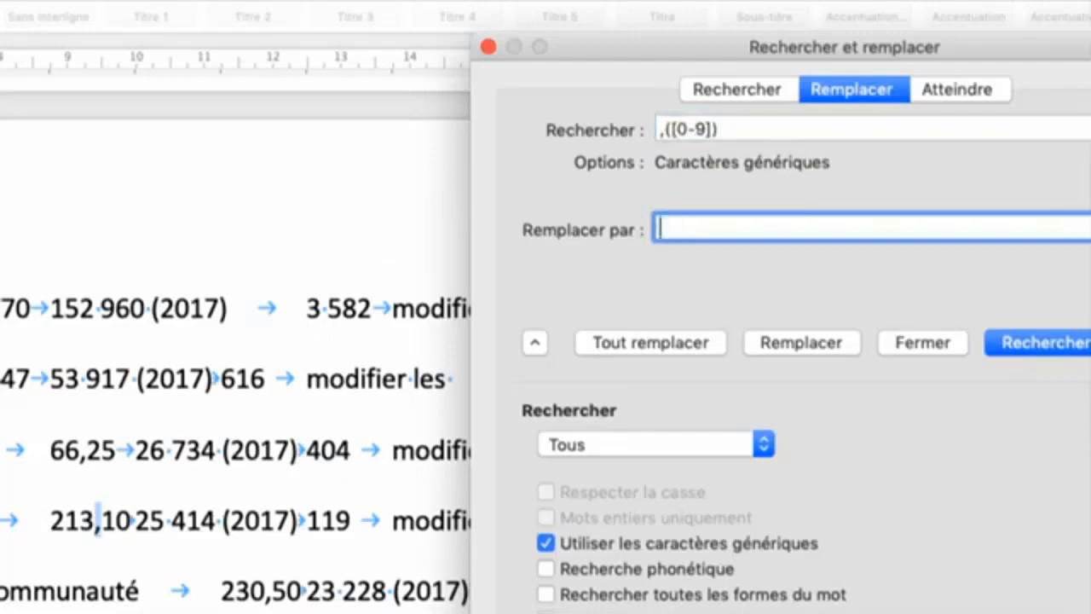
pyautogui.write('.\\1')
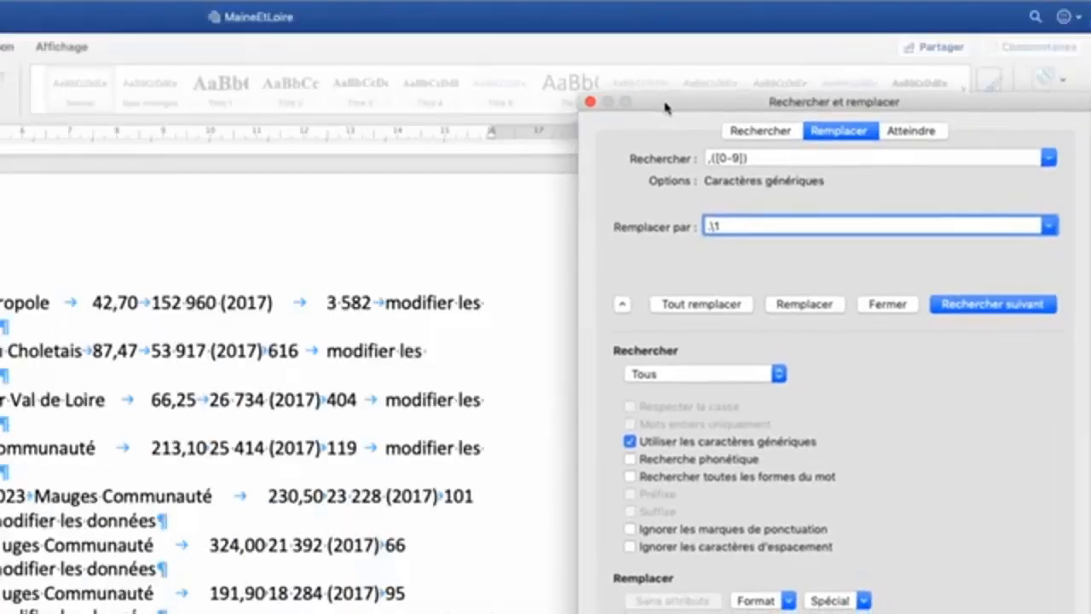
pyautogui.moveTo(665, 106); pyautogui.dragTo(616, 102)
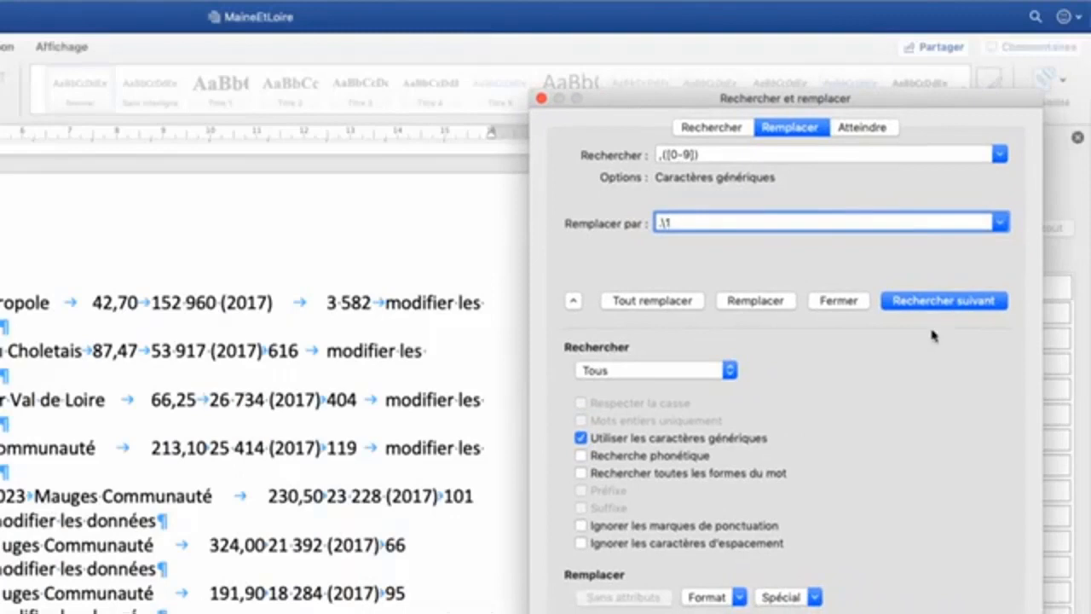
pyautogui.click(755, 300)
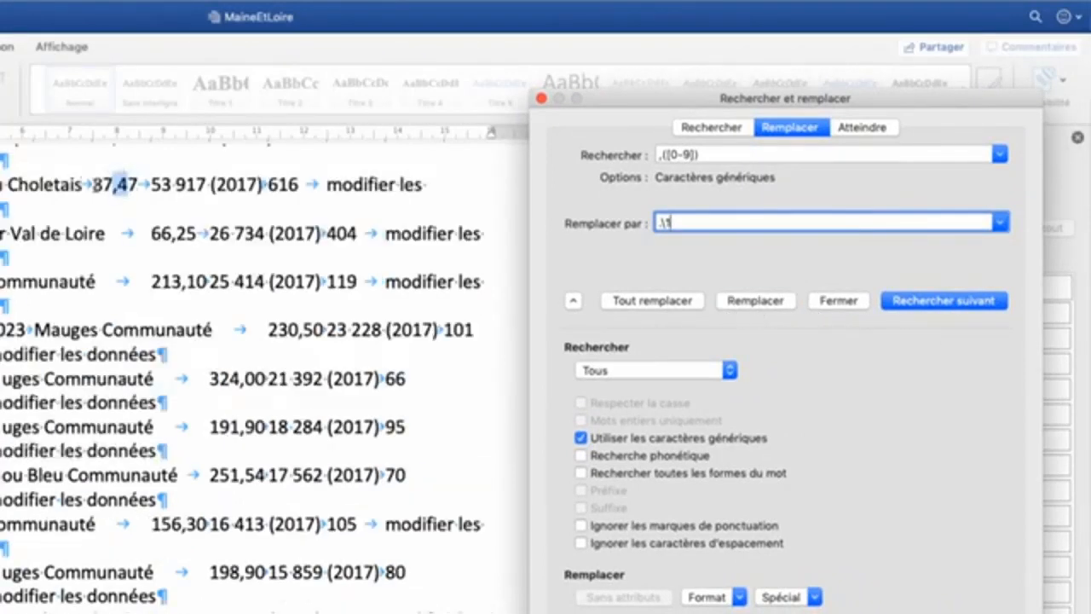
pyautogui.click(755, 300)
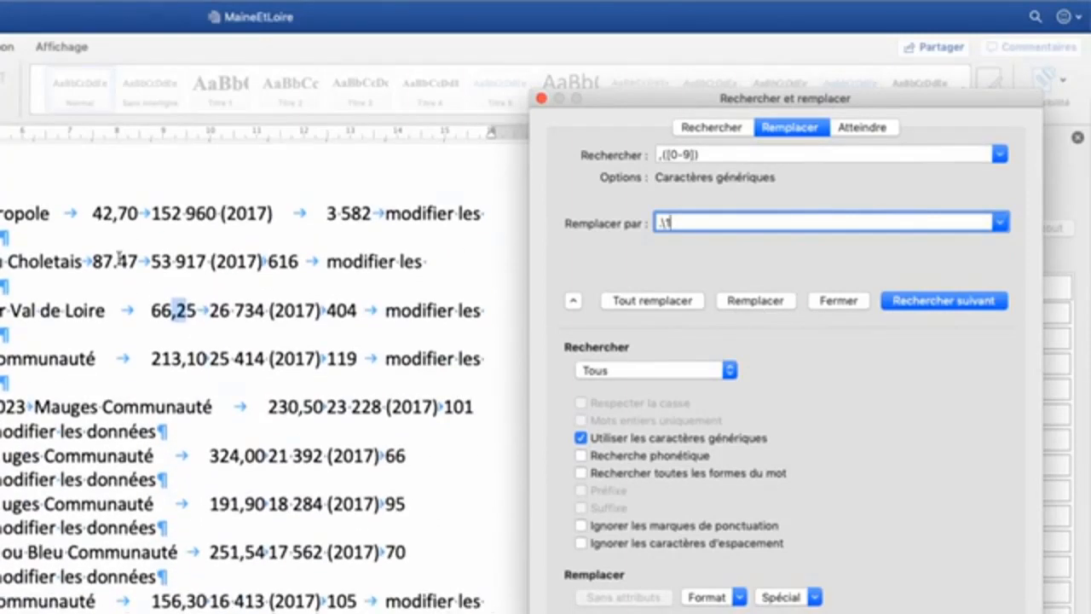
pyautogui.press('Return')
pyautogui.scroll(3, 322, 303)
pyautogui.click(756, 301)
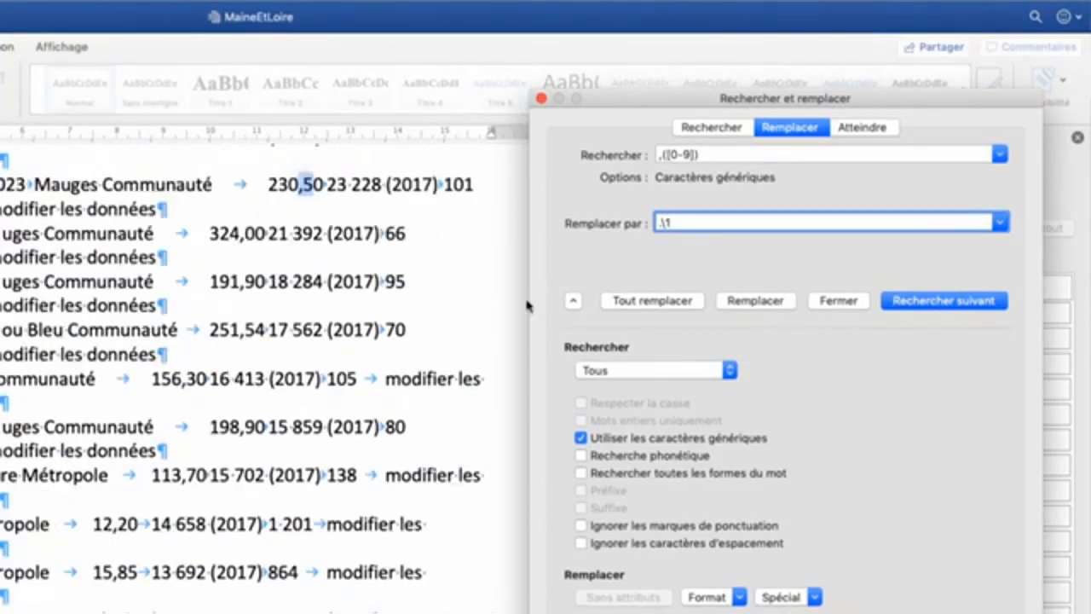
pyautogui.scroll(3, 379, 296)
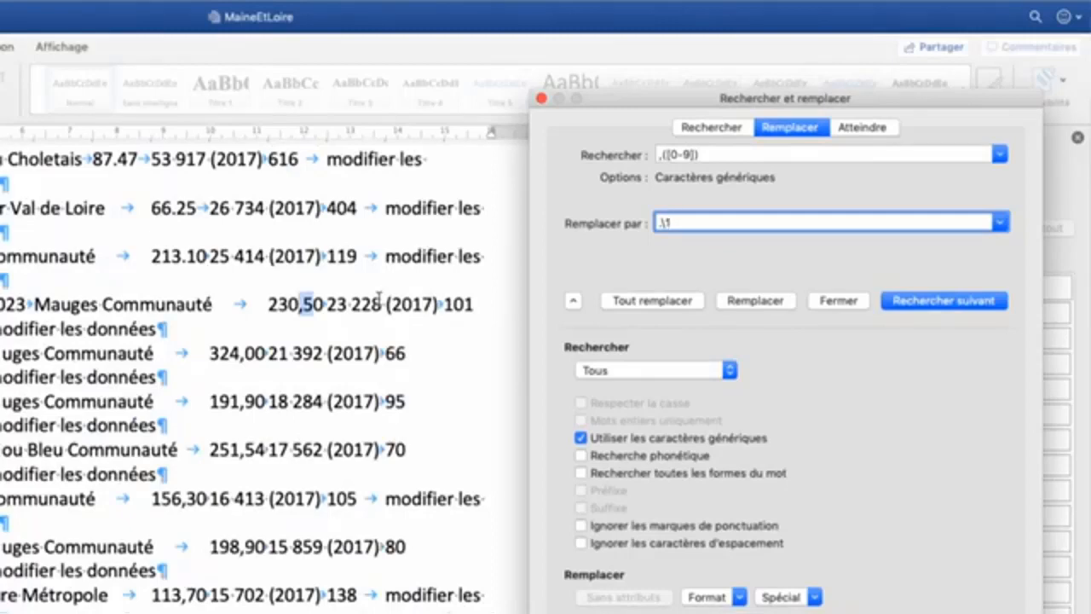